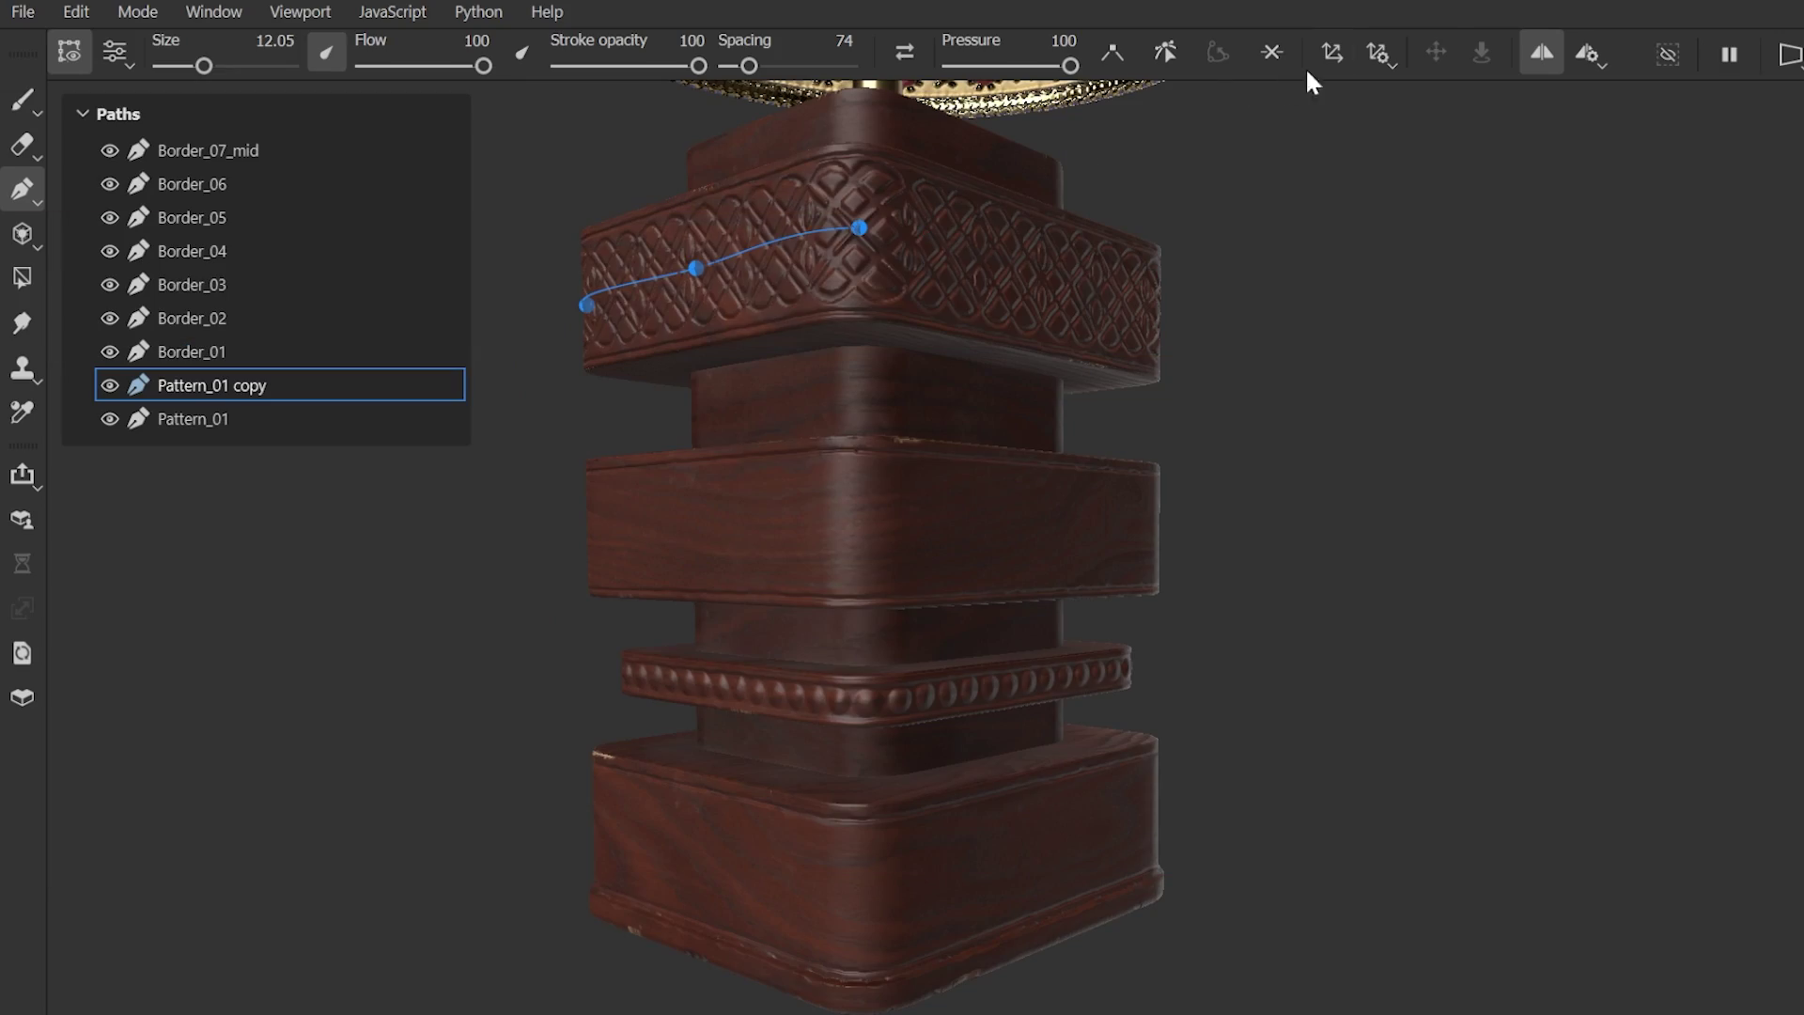
Move the Pattern_01 copy path from the carved upper block down onto the plain block below it.
{"action": "left_click", "coordinate": [1324, 58]}
{"action": "left_click_drag", "start_coordinate": [707, 181], "coordinate": [704, 455]}
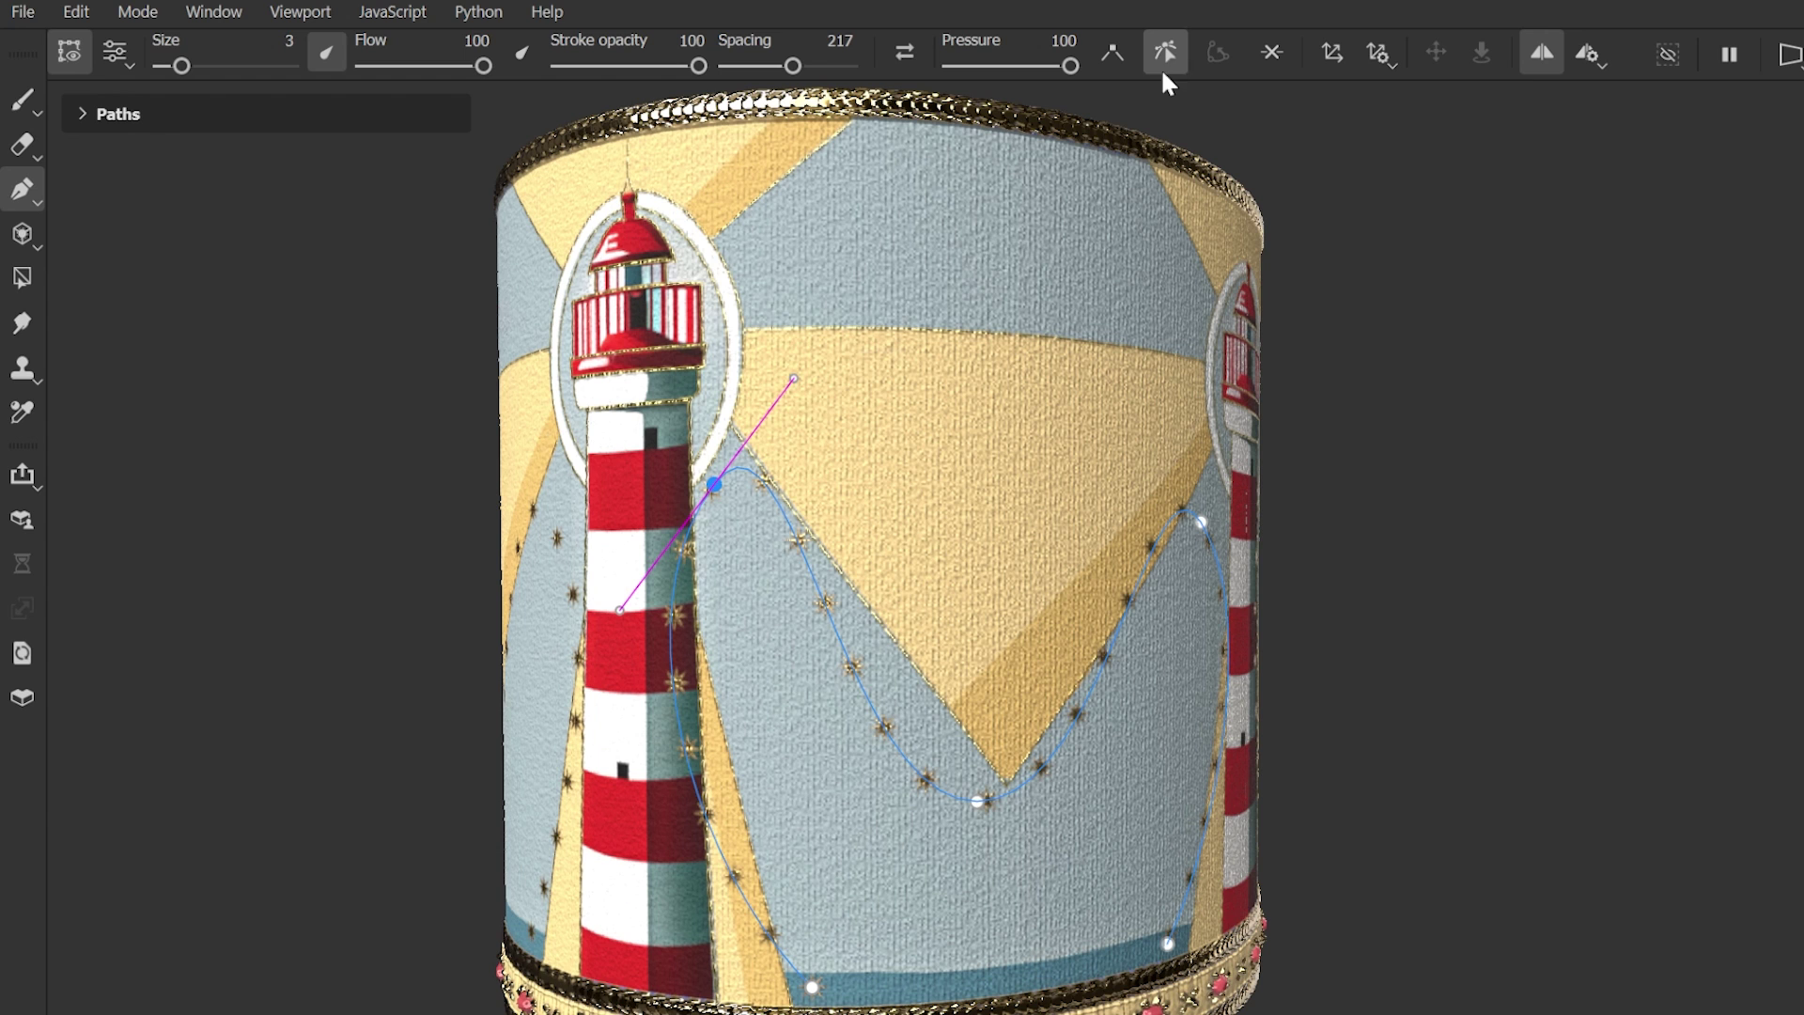
Reshape the star path on the lampshade by adjusting the tangents of its point beside the lighthouse tower.
{"action": "mouse_move", "coordinate": [796, 381]}
{"action": "left_mouse_down"}
{"action": "mouse_move", "coordinate": [789, 457]}
{"action": "mouse_move", "coordinate": [920, 405]}
{"action": "mouse_move", "coordinate": [872, 404]}
{"action": "left_mouse_up"}
{"action": "left_click_drag", "start_coordinate": [576, 538], "coordinate": [625, 529]}
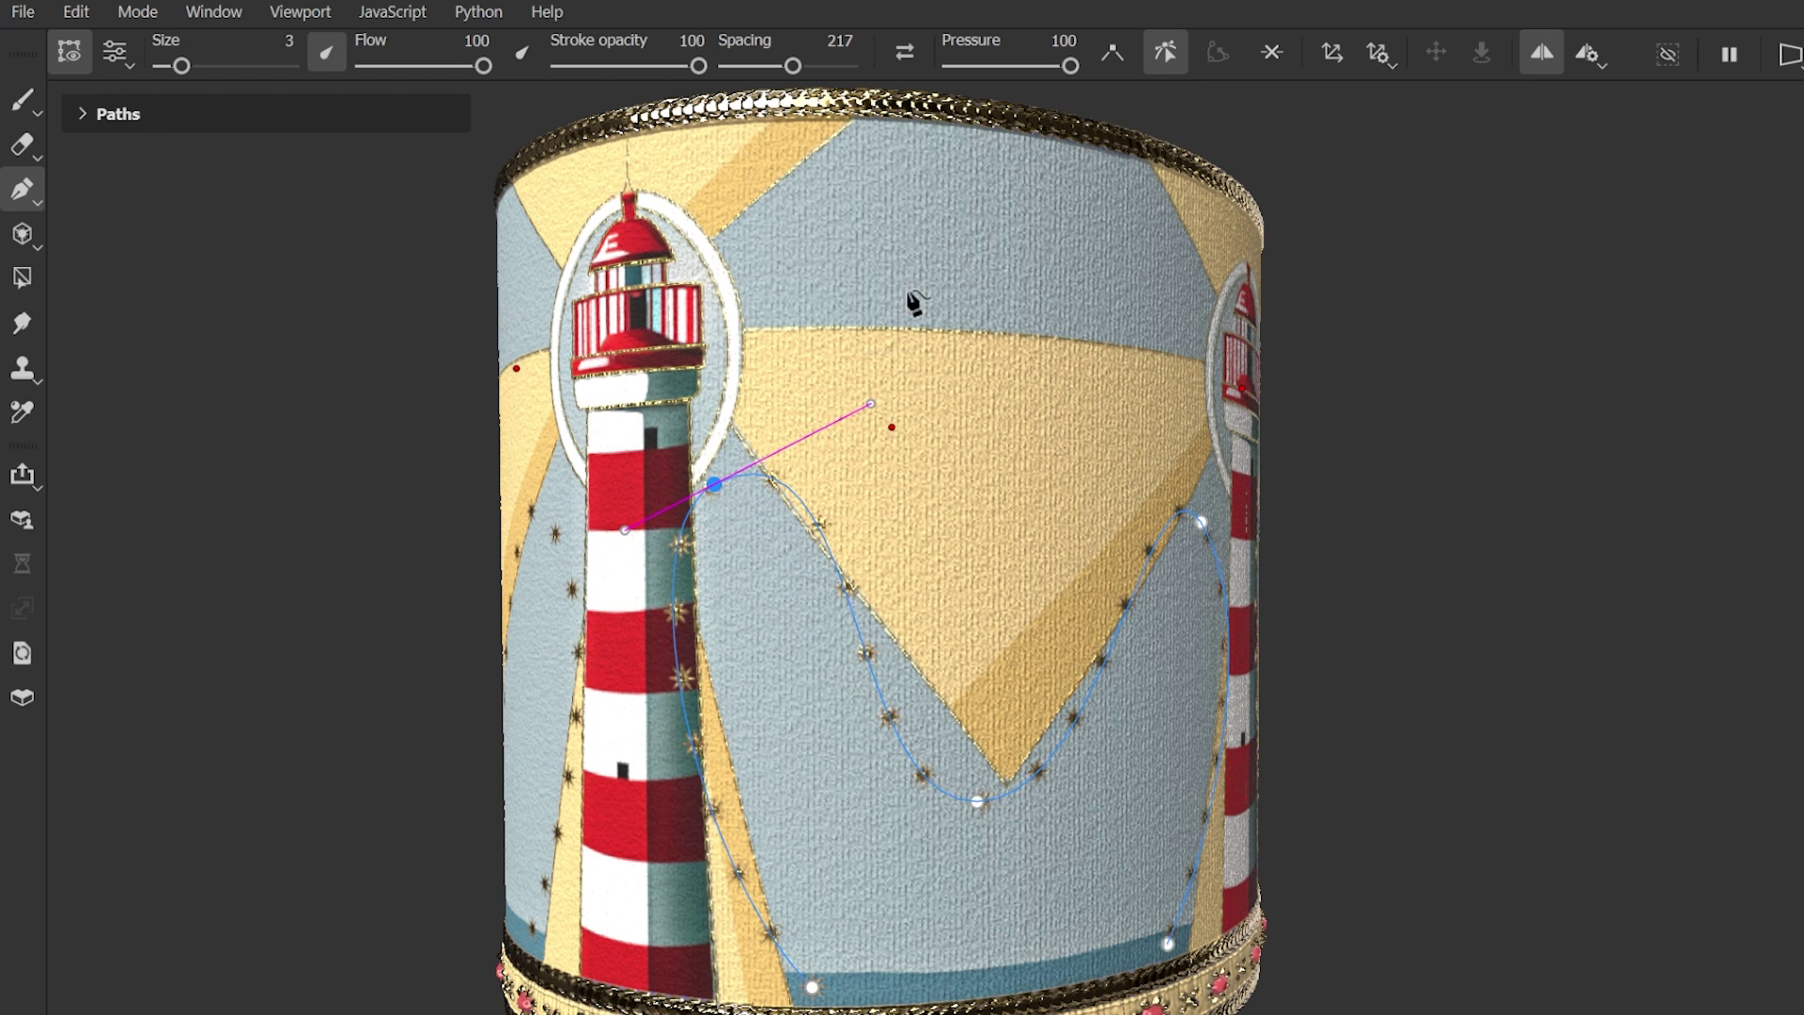
{"action": "left_click", "coordinate": [1114, 62]}
{"action": "left_click_drag", "start_coordinate": [872, 404], "coordinate": [839, 558]}
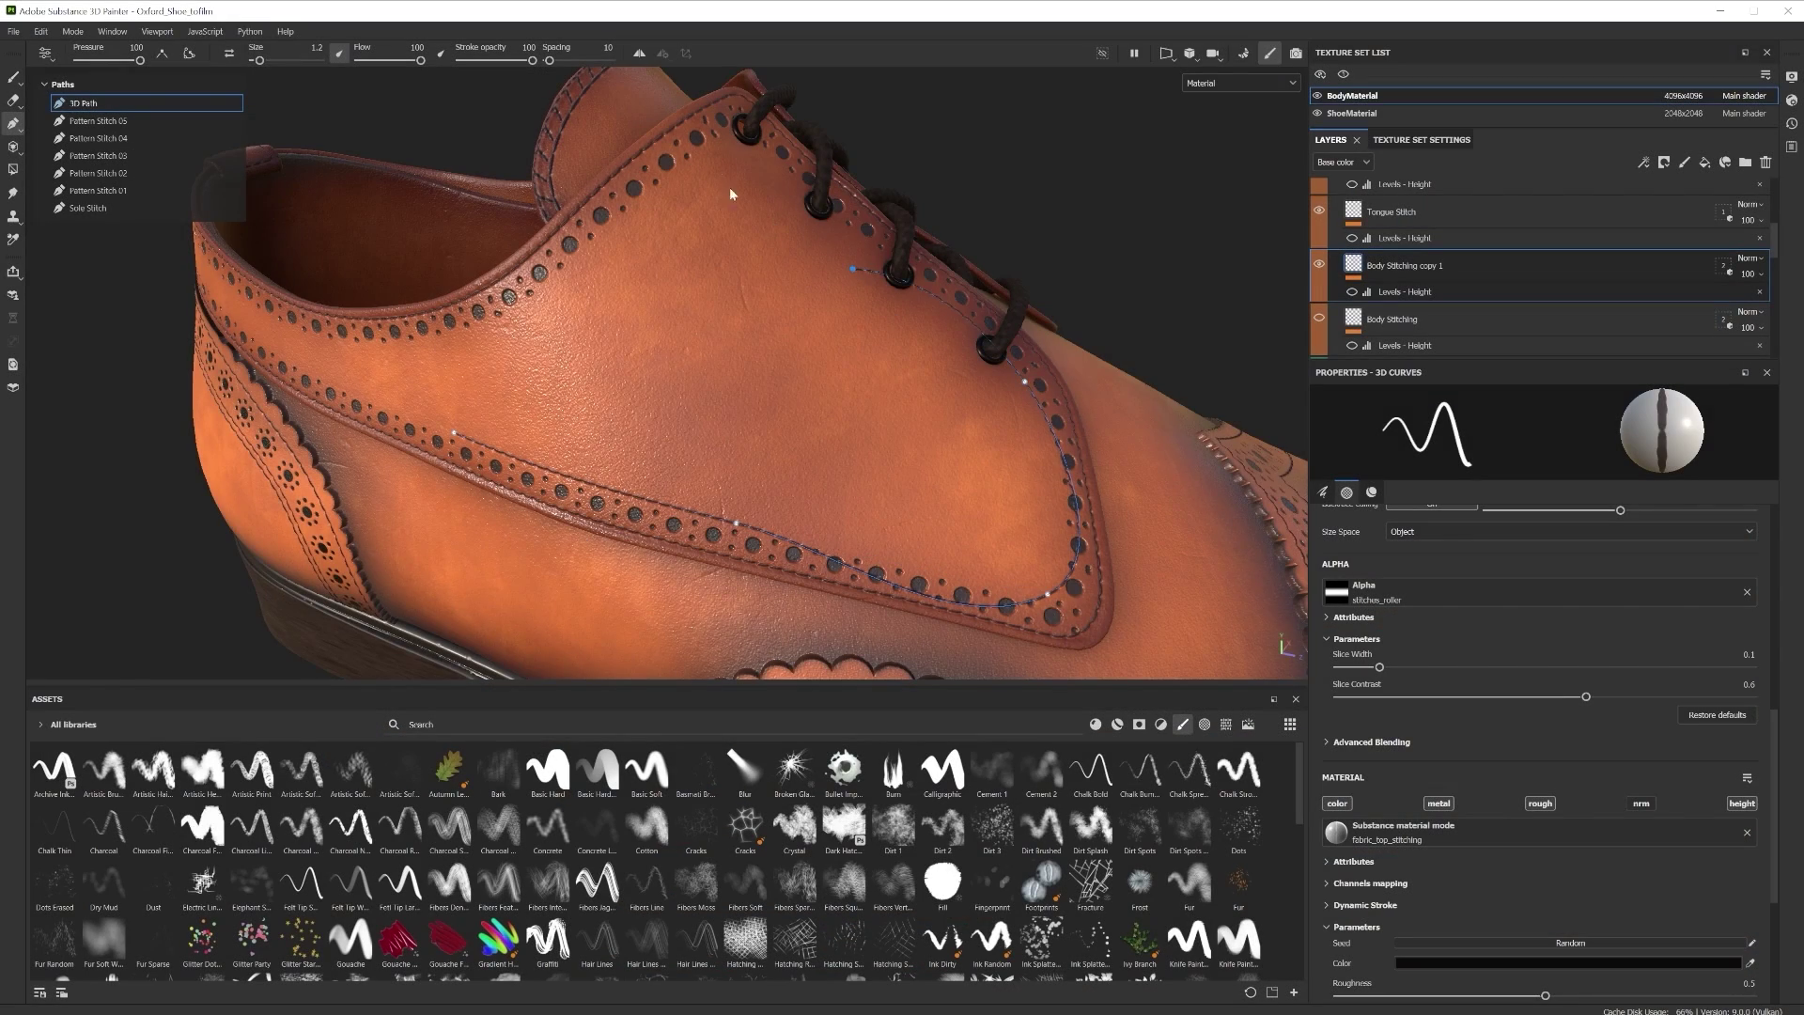
Extend the 3D Path stitching up to the shoe's eyelet edge near the top lace.
{"action": "double_click", "coordinate": [703, 161]}
{"action": "mouse_move", "coordinate": [1006, 403]}
{"action": "left_mouse_down", "text": "alt"}
{"action": "mouse_move", "coordinate": [1043, 391]}
{"action": "mouse_move", "coordinate": [1005, 387]}
{"action": "left_mouse_up", "text": "alt"}
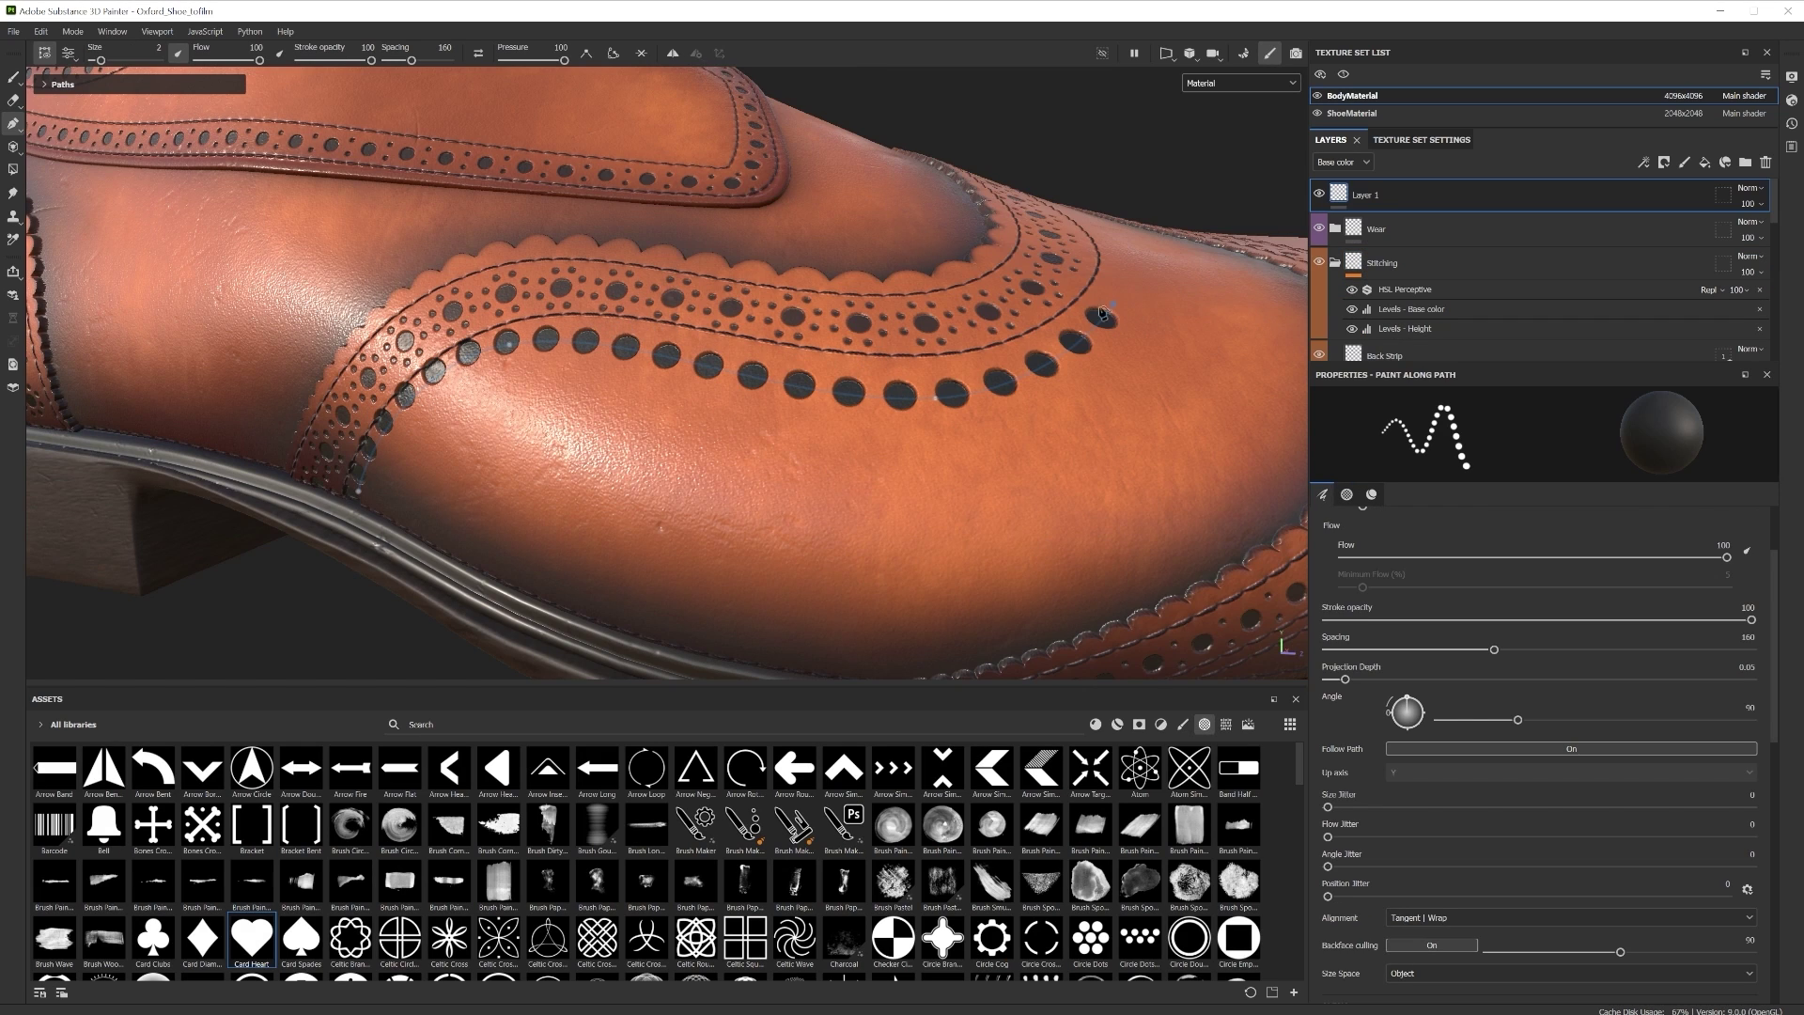
Extend the punched-hole path along the shoe's sole edge and increase its brush angle.
{"action": "left_click", "coordinate": [711, 639]}
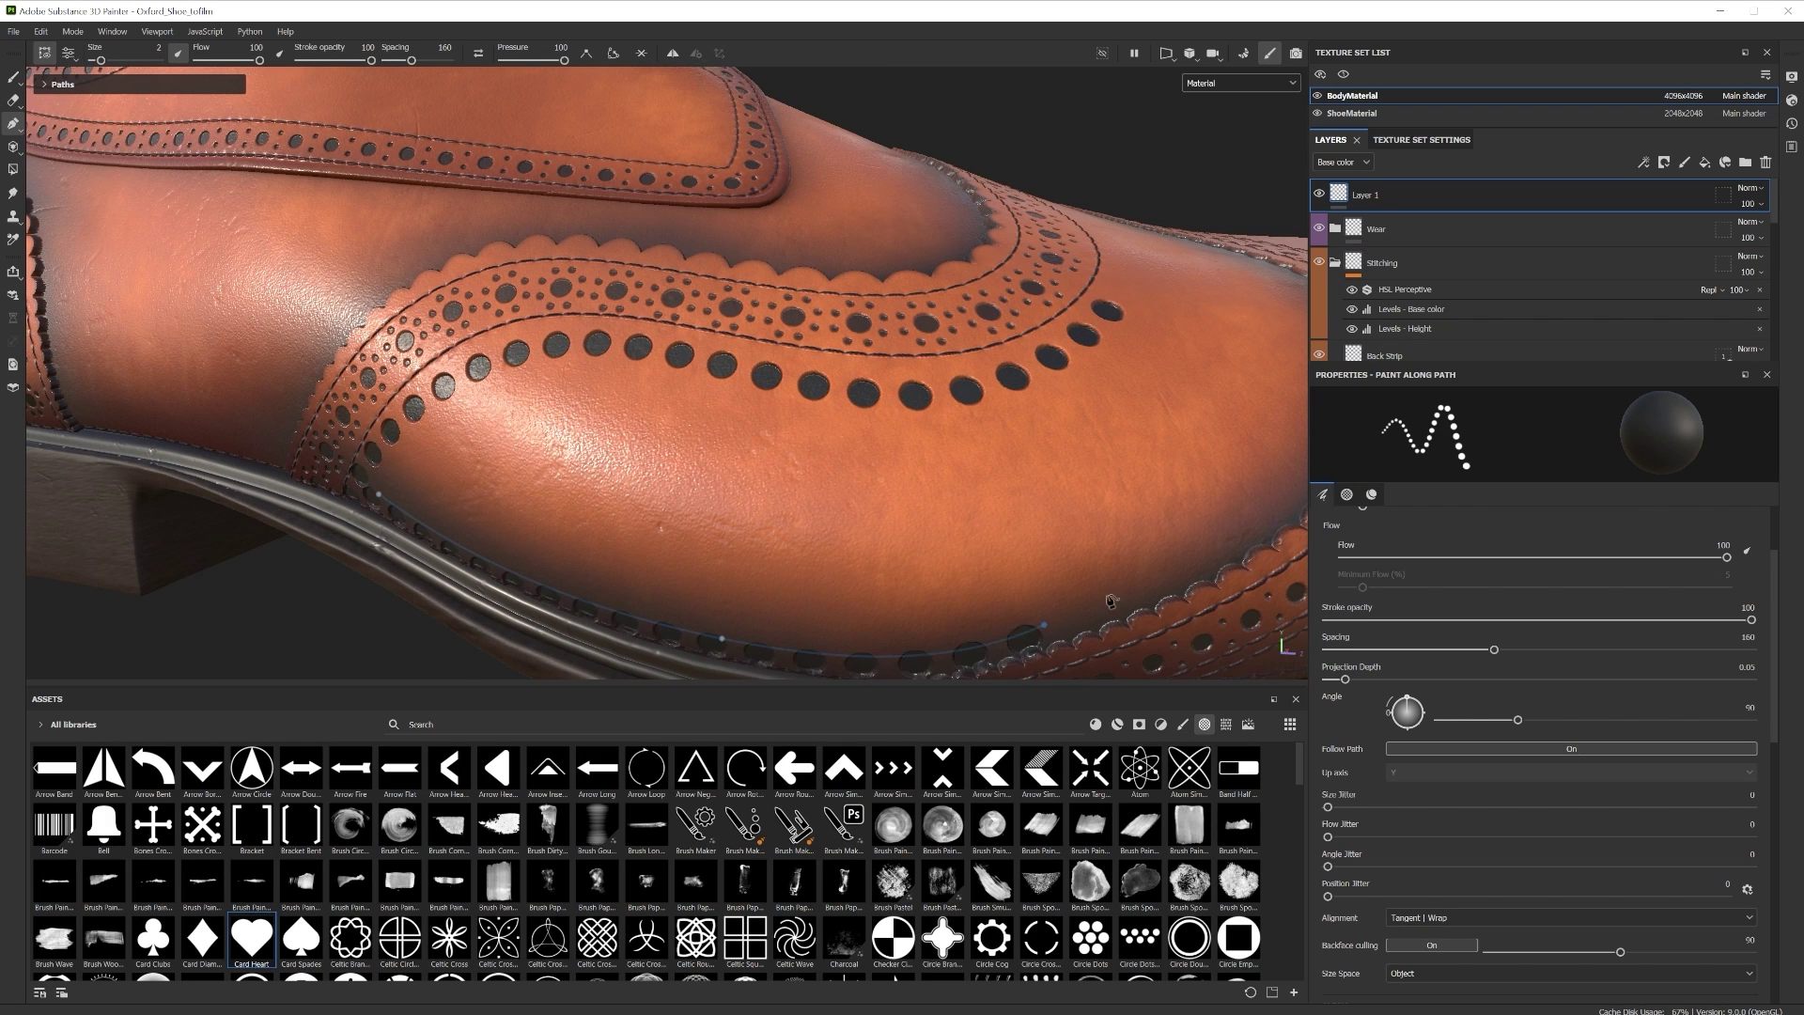
{"action": "left_click_drag", "start_coordinate": [1517, 720], "coordinate": [1672, 719]}
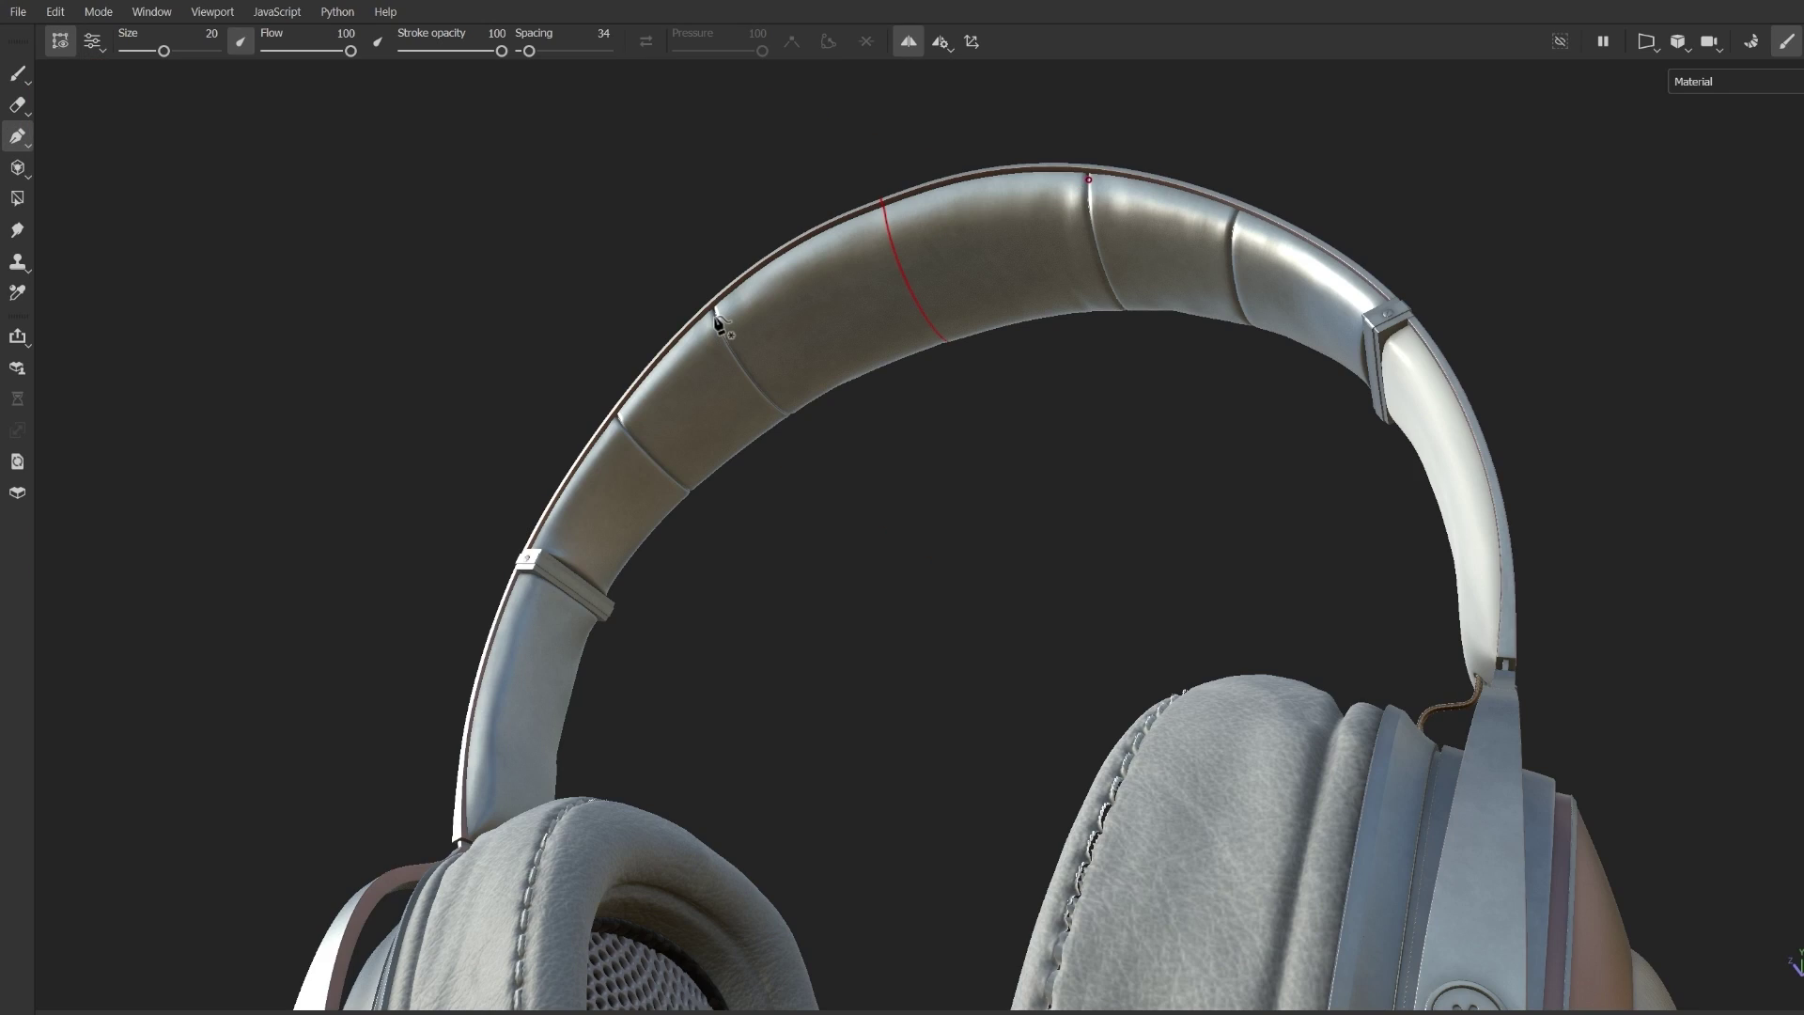
Draw a mirrored three-point puckering path along the headband seam nearest the centre, adjusting its middle point to follow the seam.
{"action": "left_click", "coordinate": [715, 317]}
{"action": "left_click", "coordinate": [781, 410]}
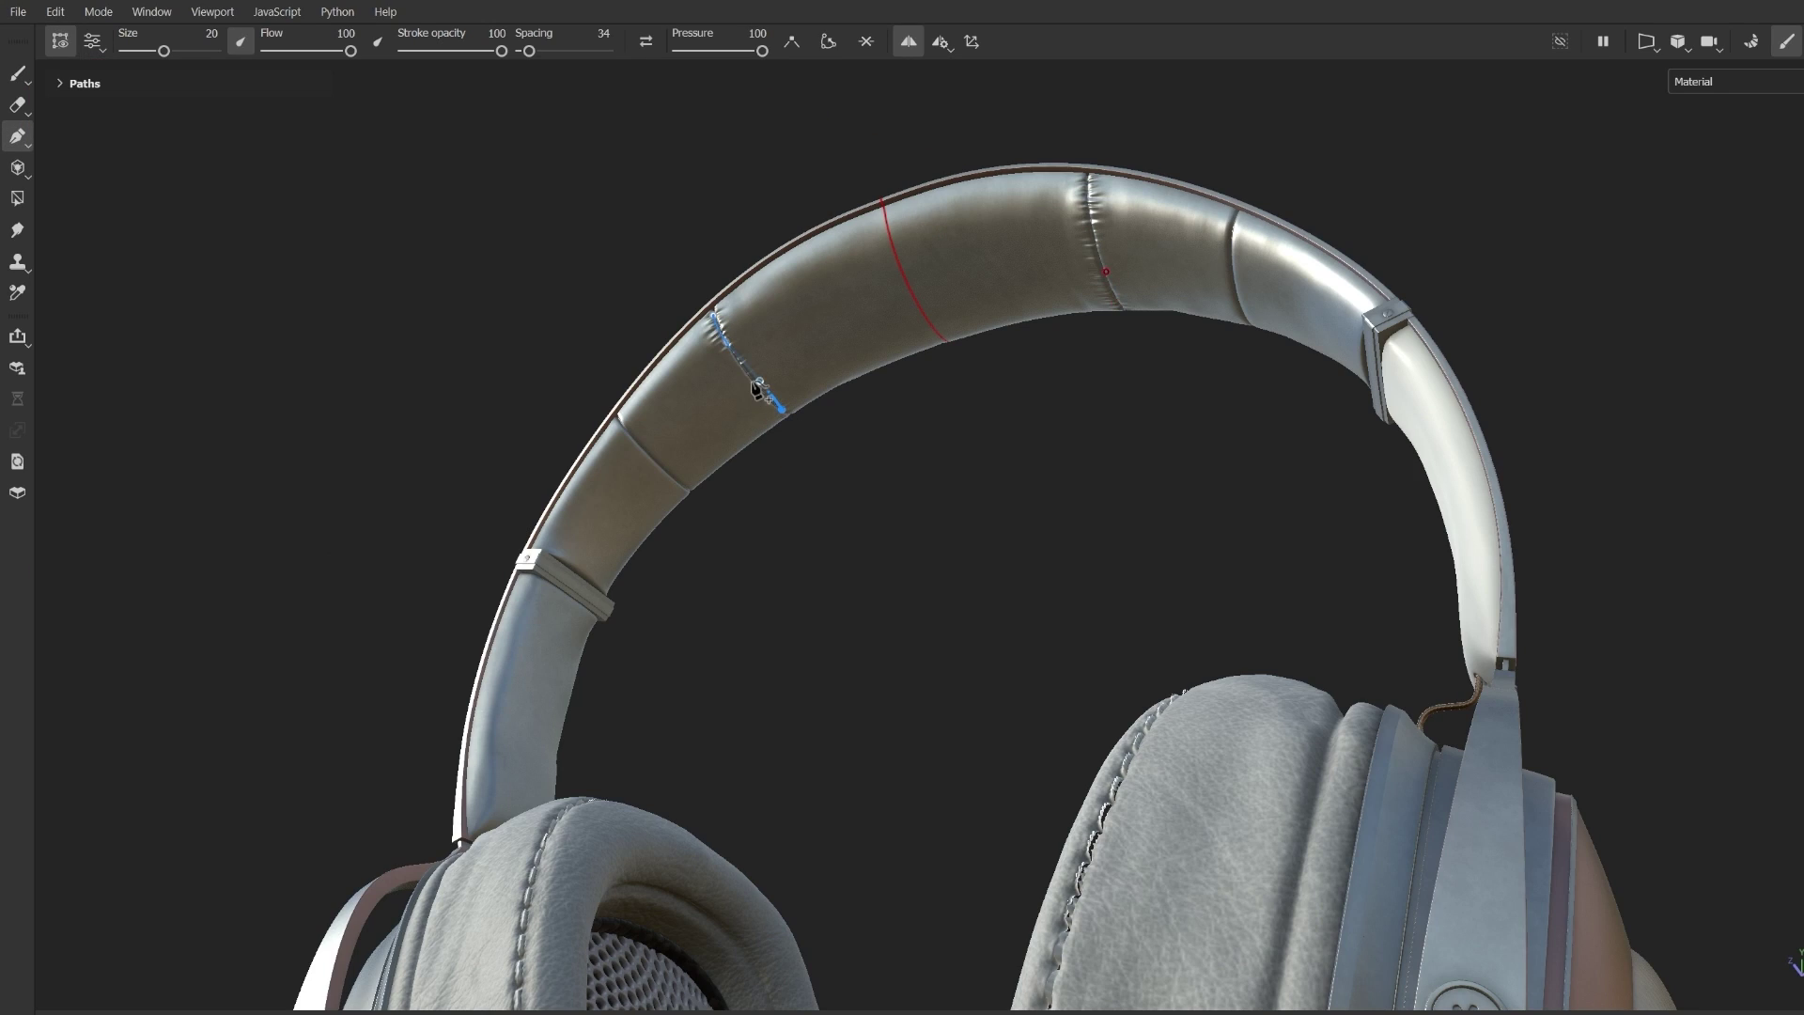
{"action": "left_click", "coordinate": [748, 383]}
{"action": "left_click_drag", "start_coordinate": [748, 381], "coordinate": [754, 385]}
{"action": "key", "text": "Return"}
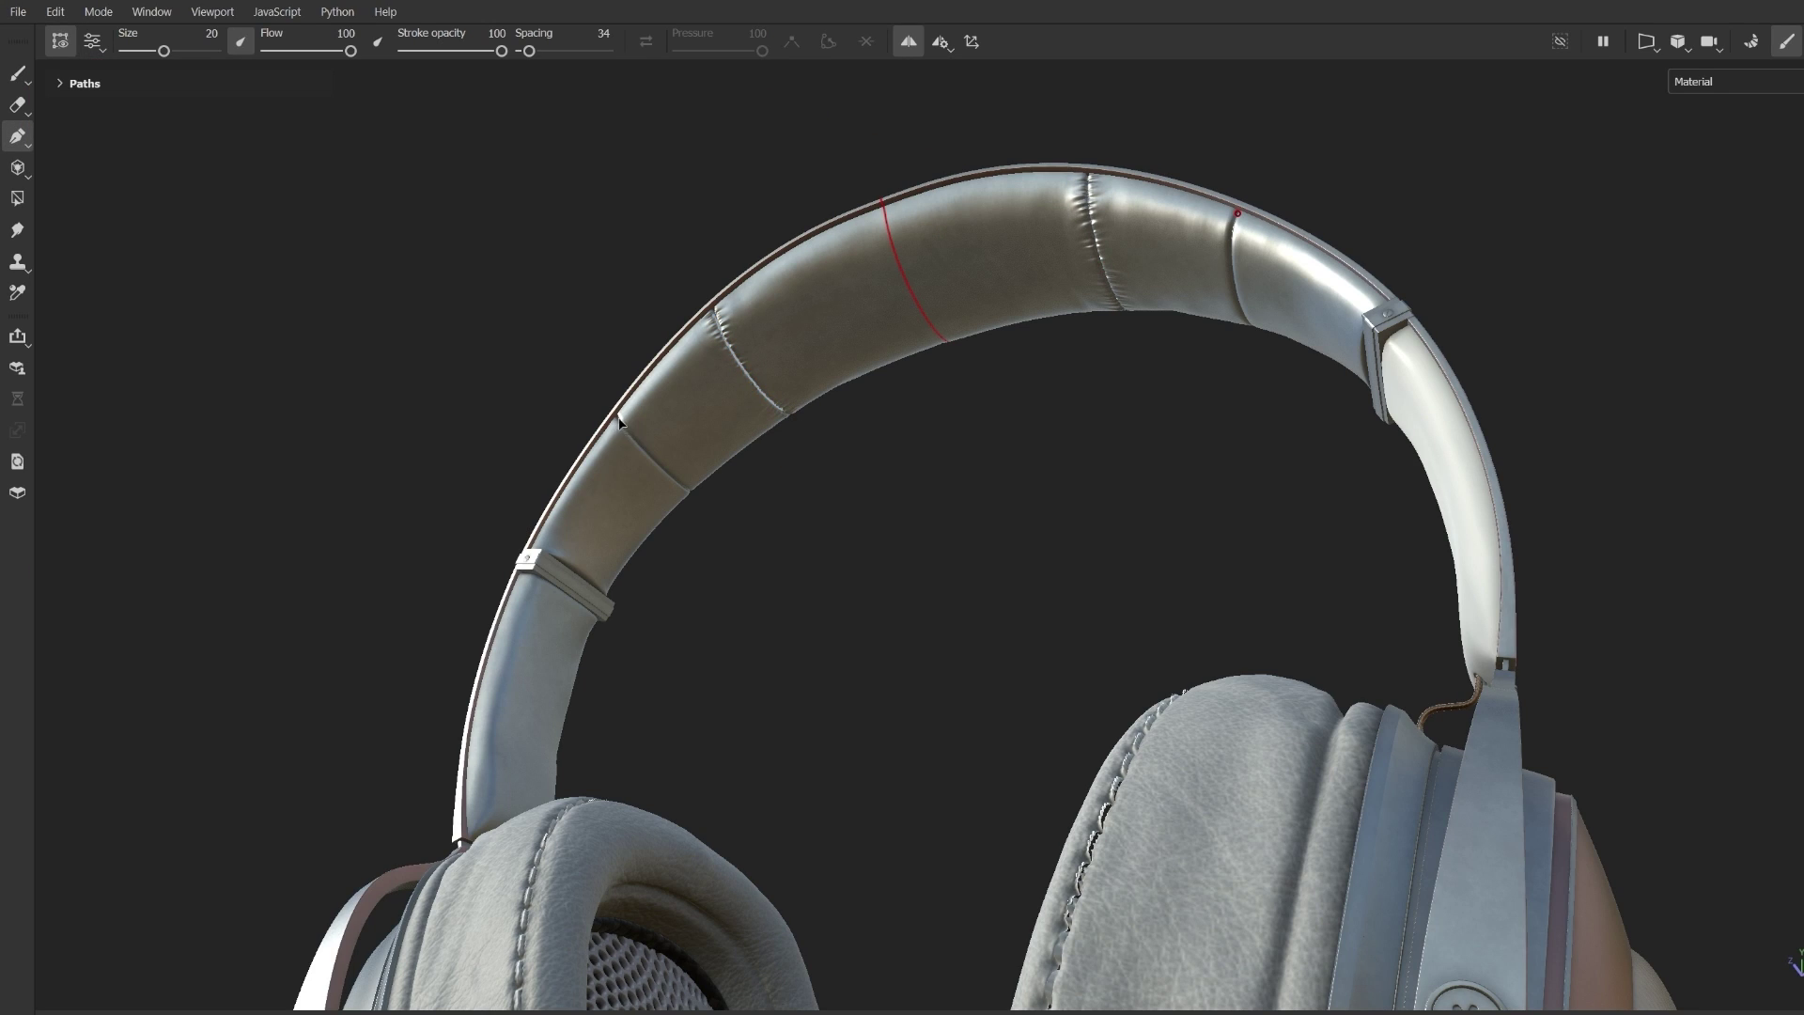
Draw another mirrored puckering path along the next headband seam toward the metal slider.
{"action": "left_click", "coordinate": [632, 439]}
{"action": "left_click", "coordinate": [691, 495]}
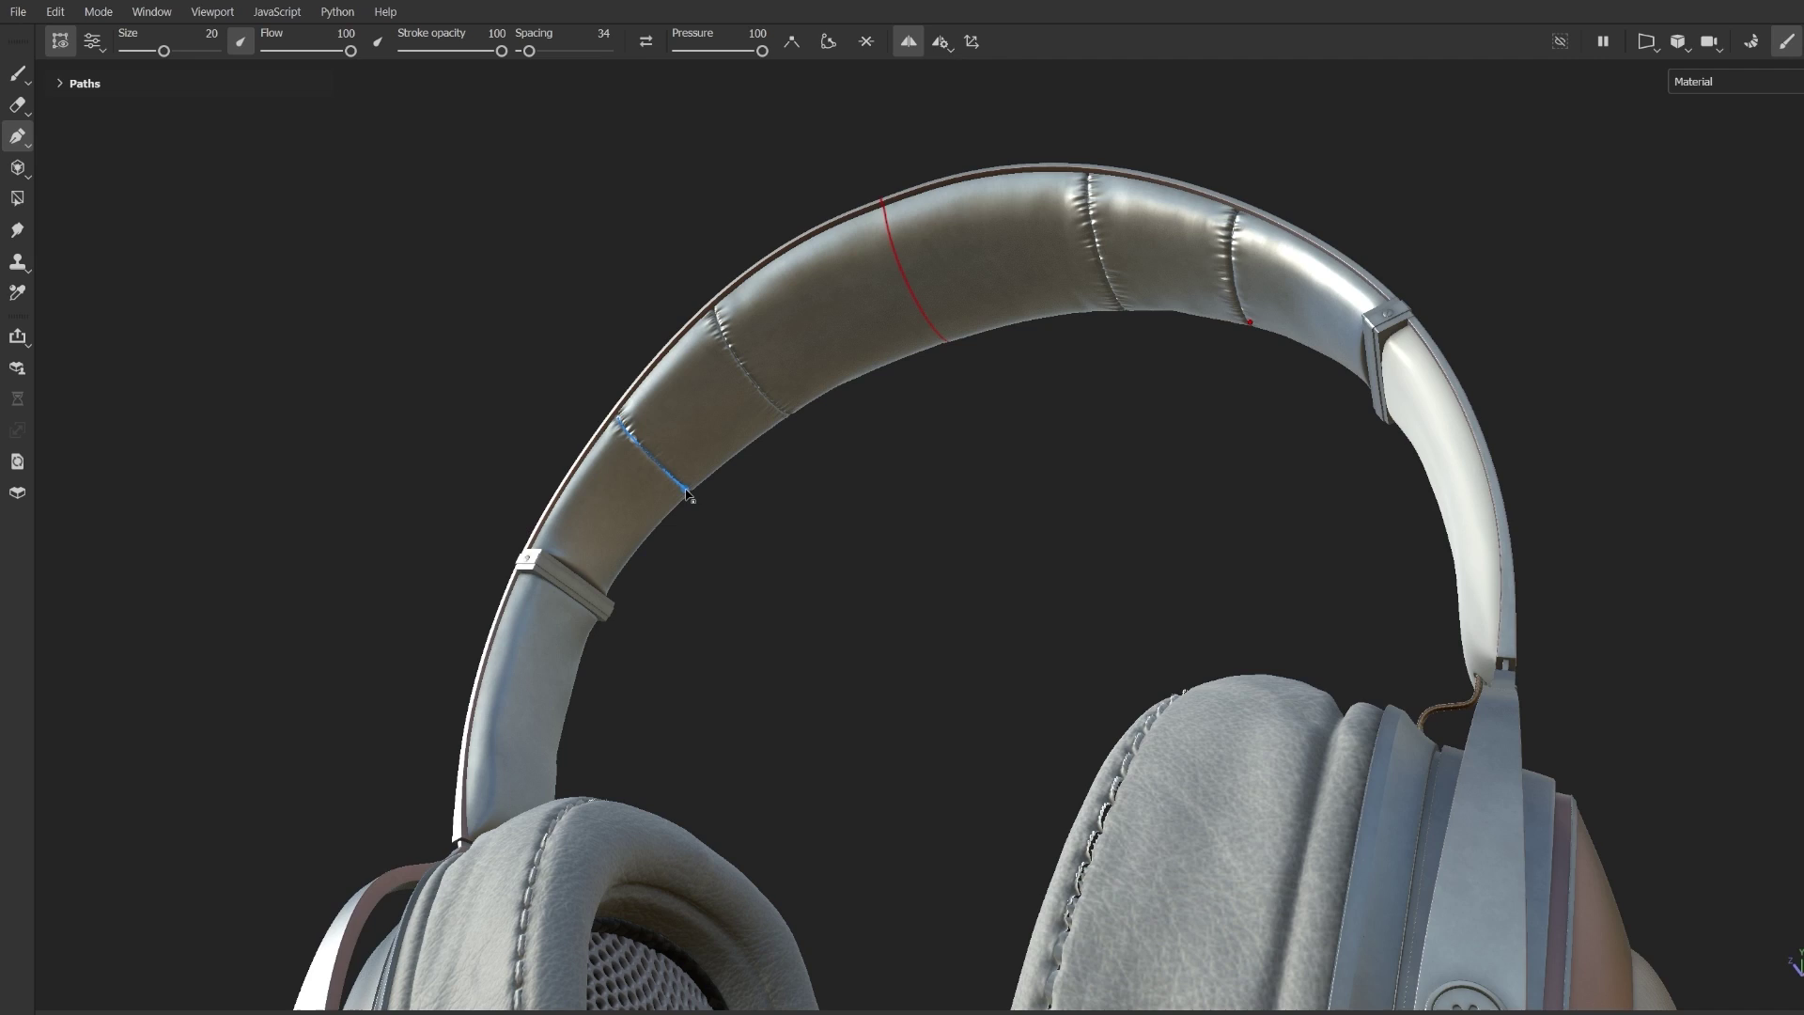
{"action": "key", "text": "Return"}
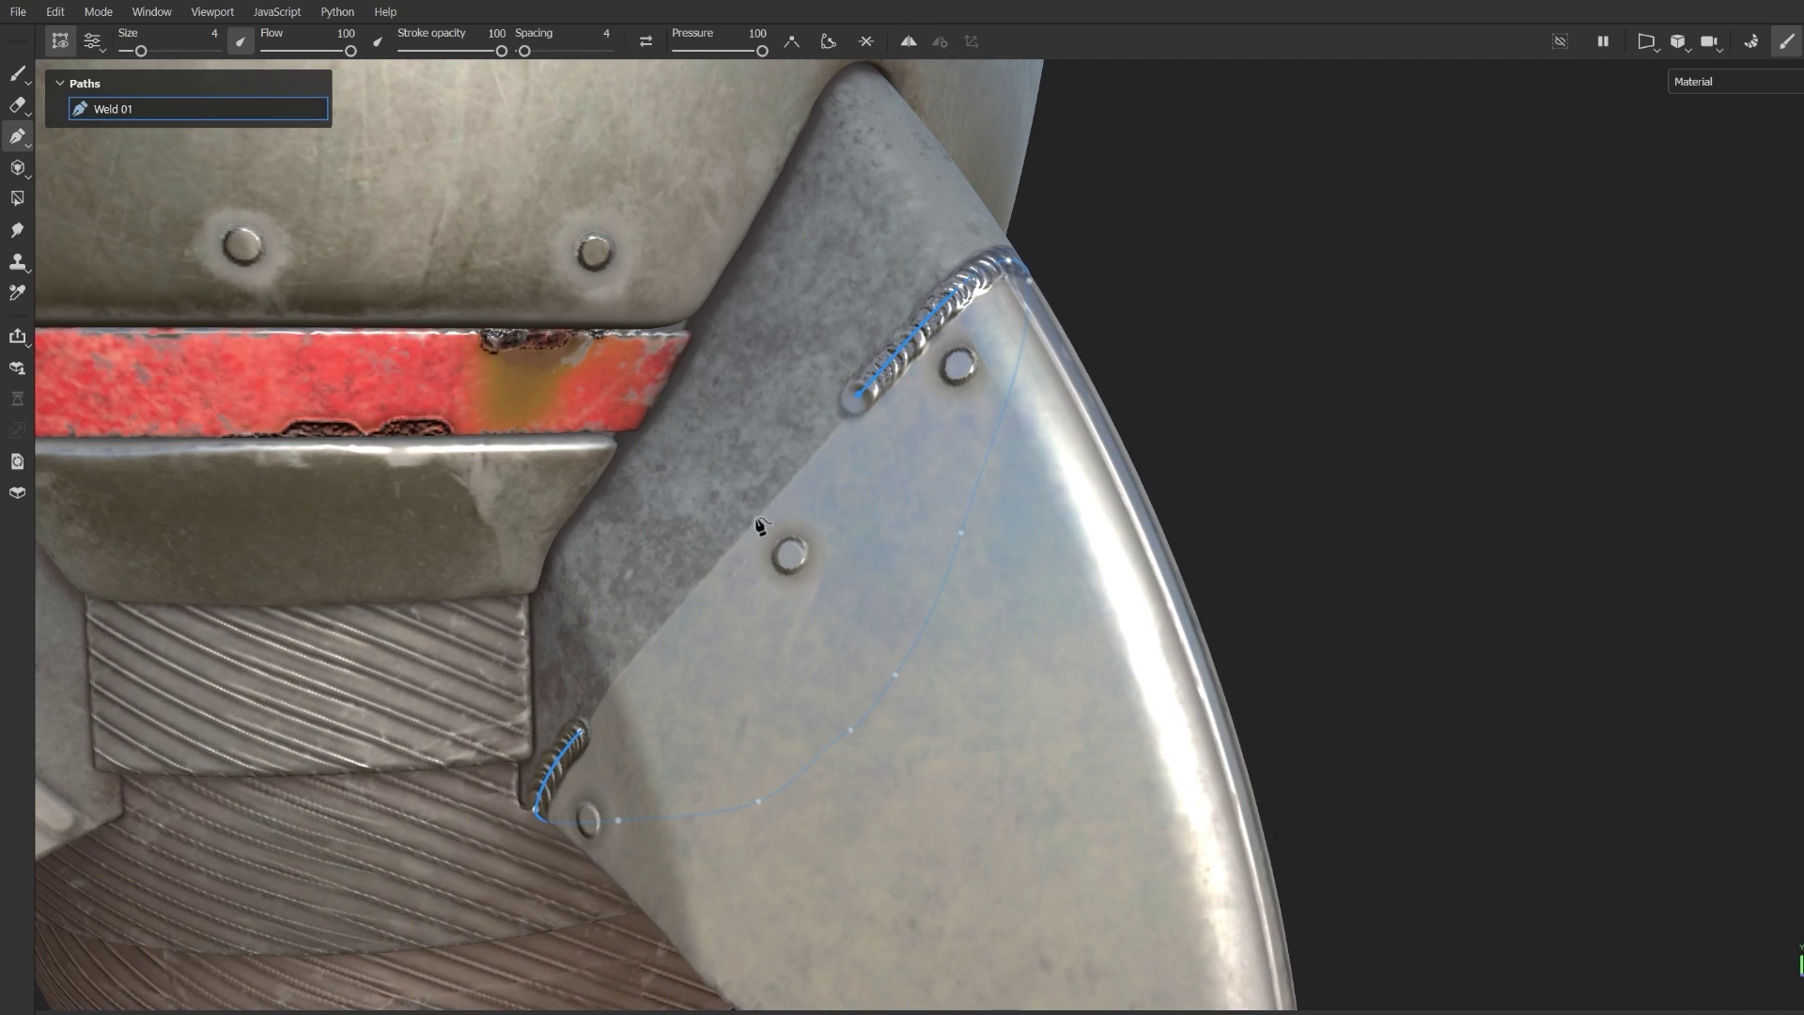
Extend the Weld 01 path along the plate's diagonal edge and close the path into a loop.
{"action": "left_click", "coordinate": [644, 640]}
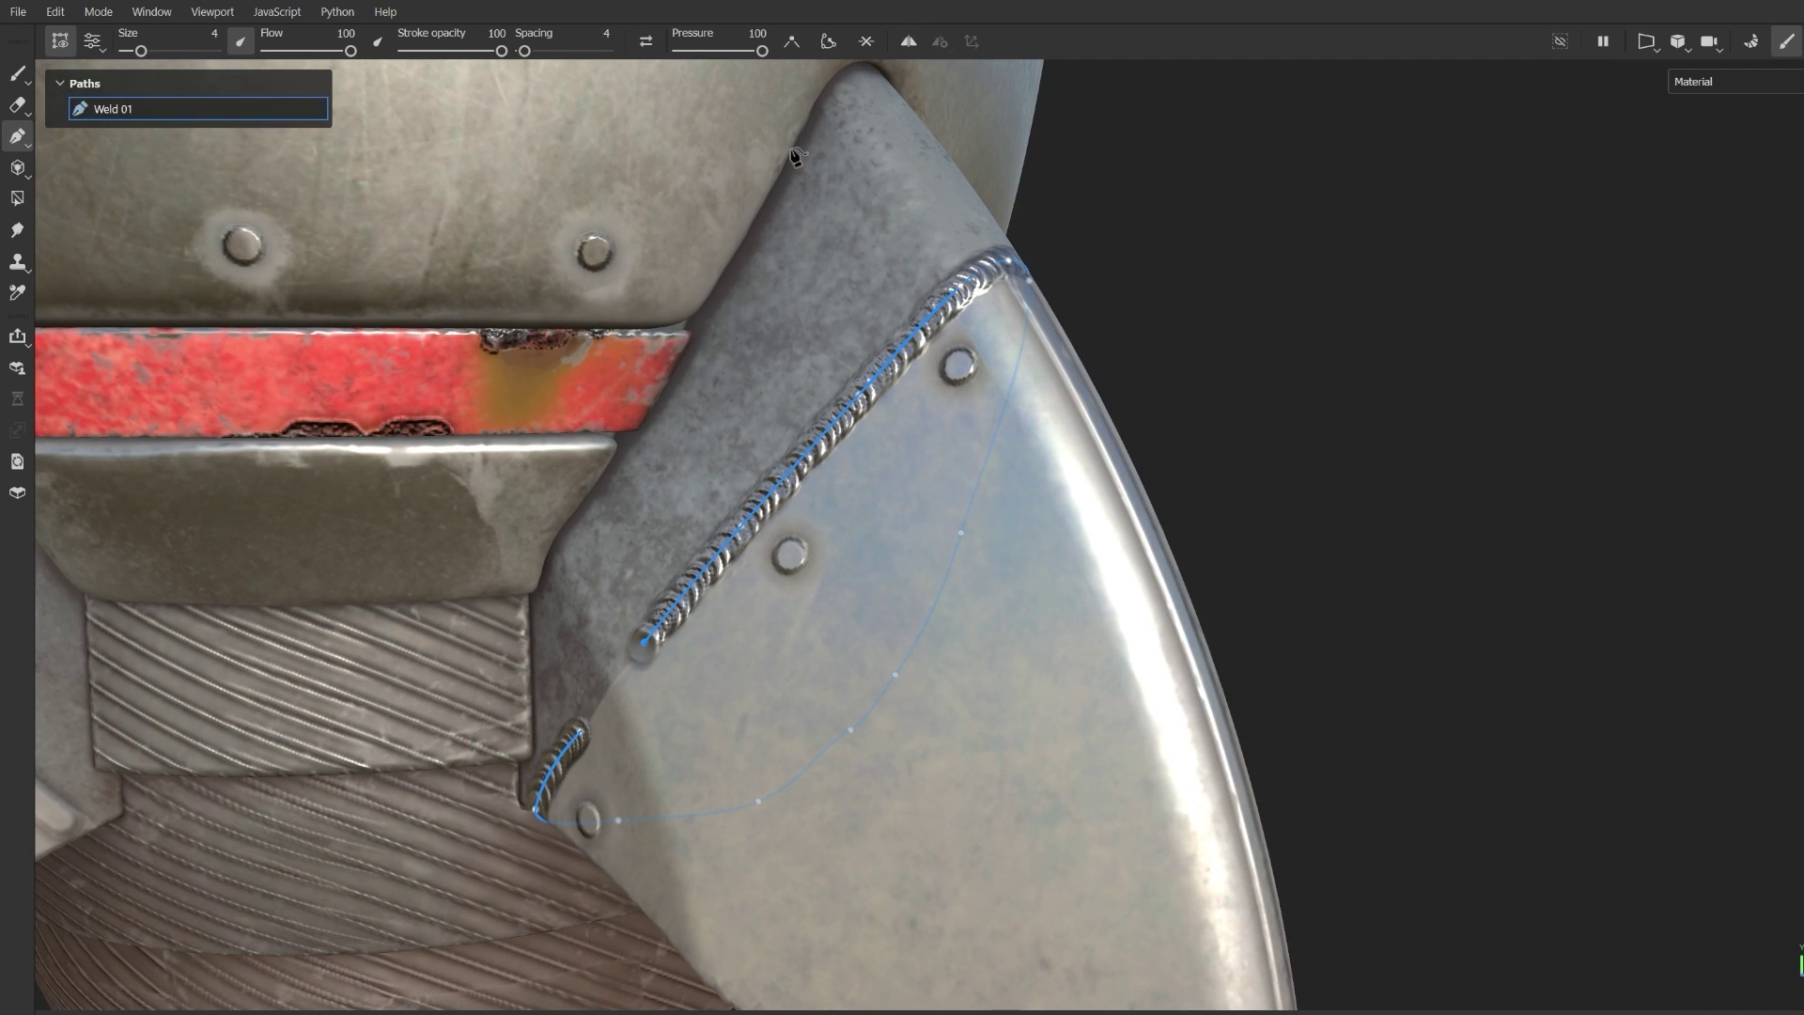
{"action": "left_click", "coordinate": [831, 42]}
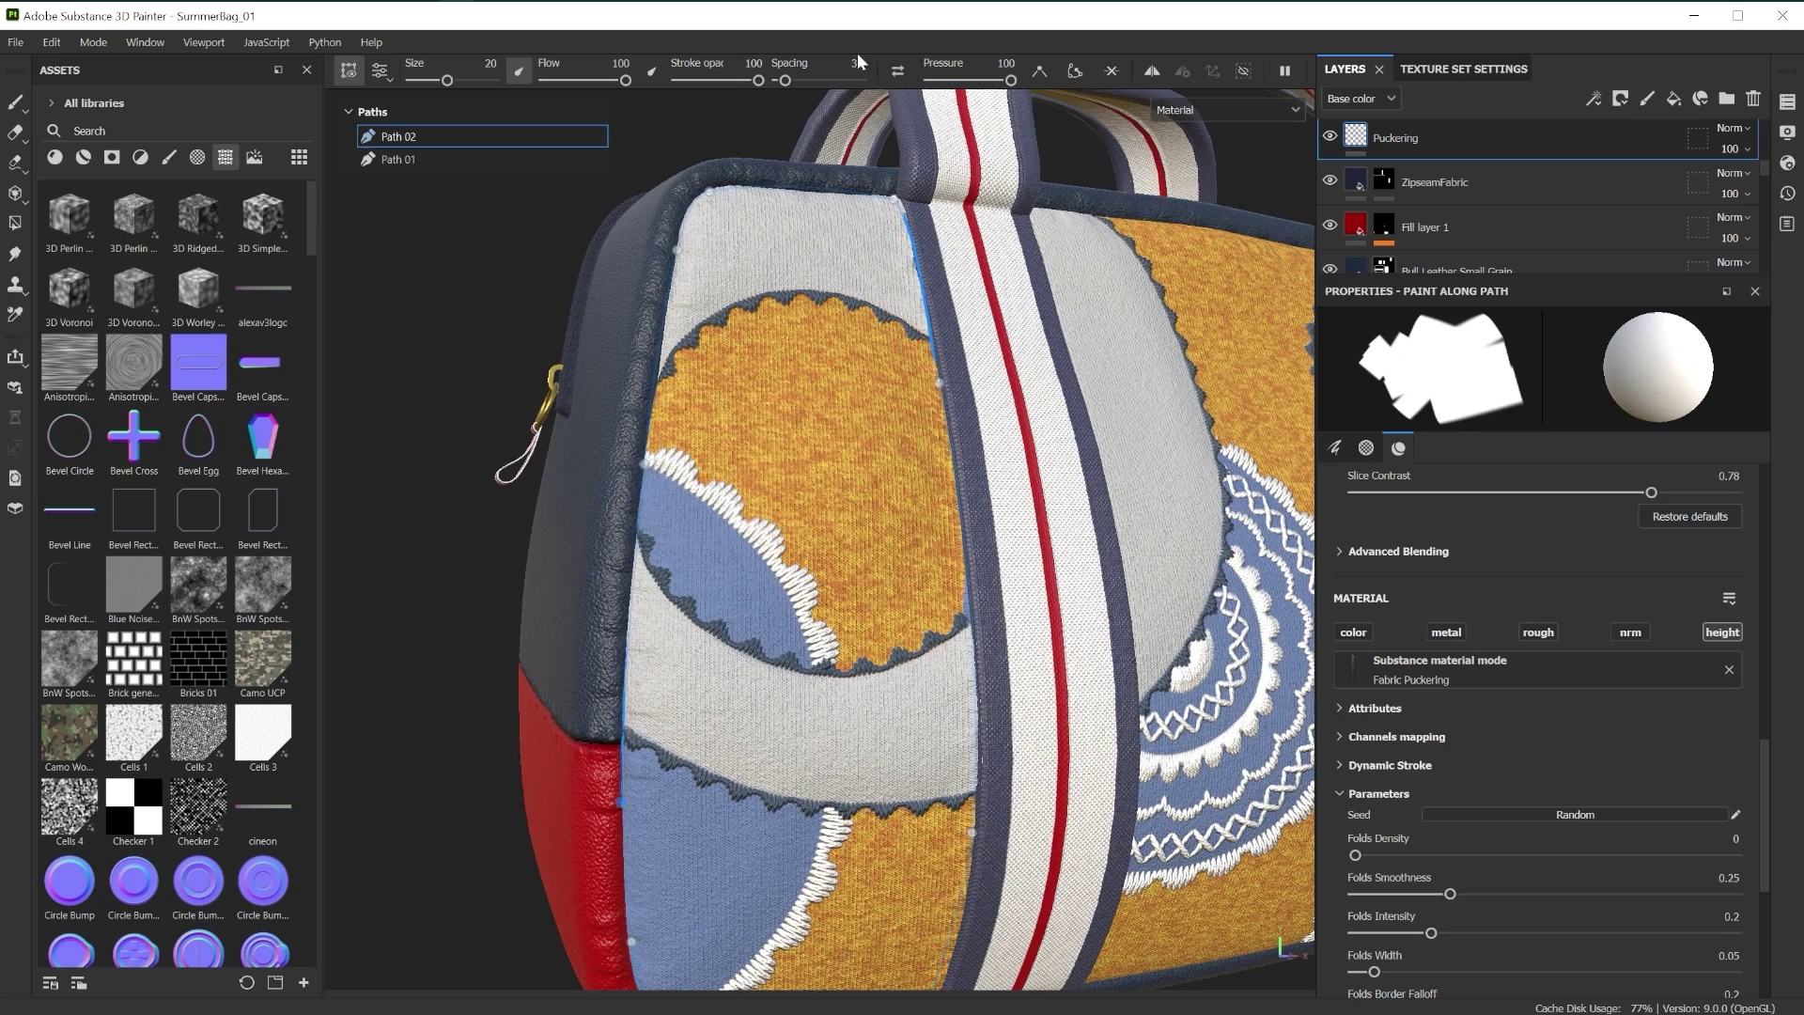
Close Path 02 around the bag panel, set its puckering Folds Density to 0.05 and raise the Folds Smoothness.
{"action": "left_click", "coordinate": [1079, 73]}
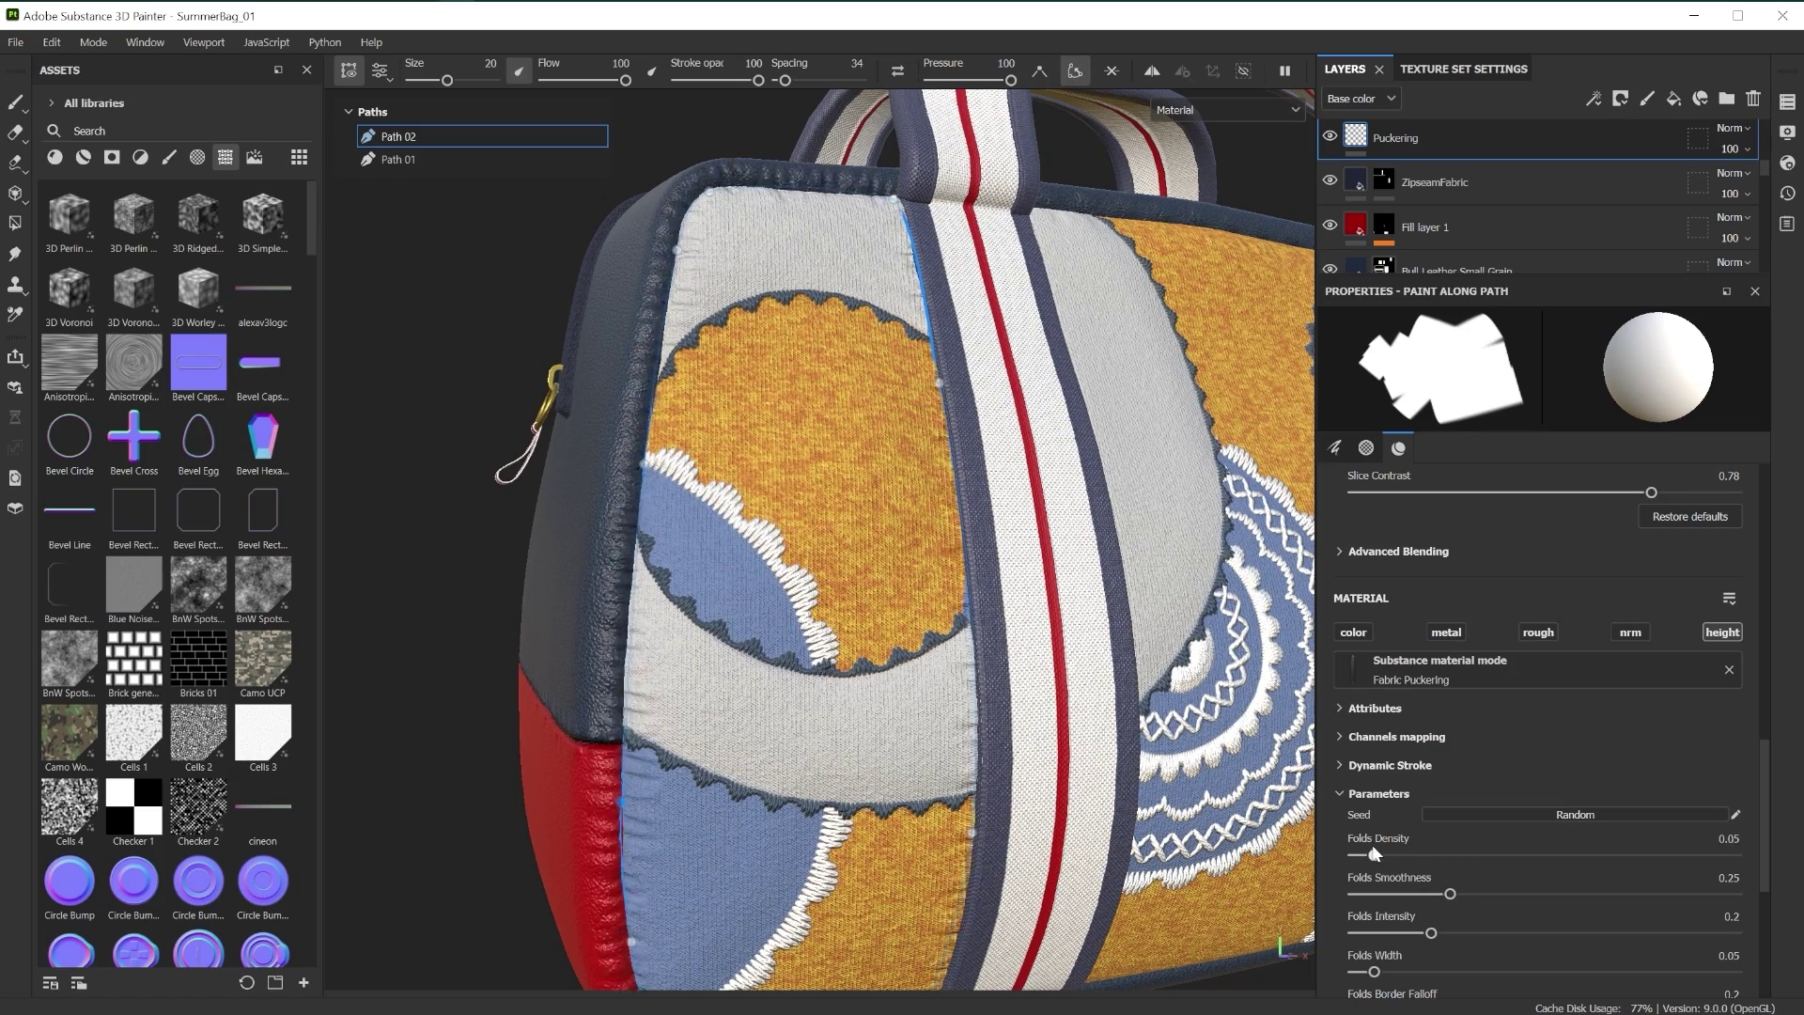
{"action": "left_click_drag", "start_coordinate": [1449, 894], "coordinate": [1637, 941]}
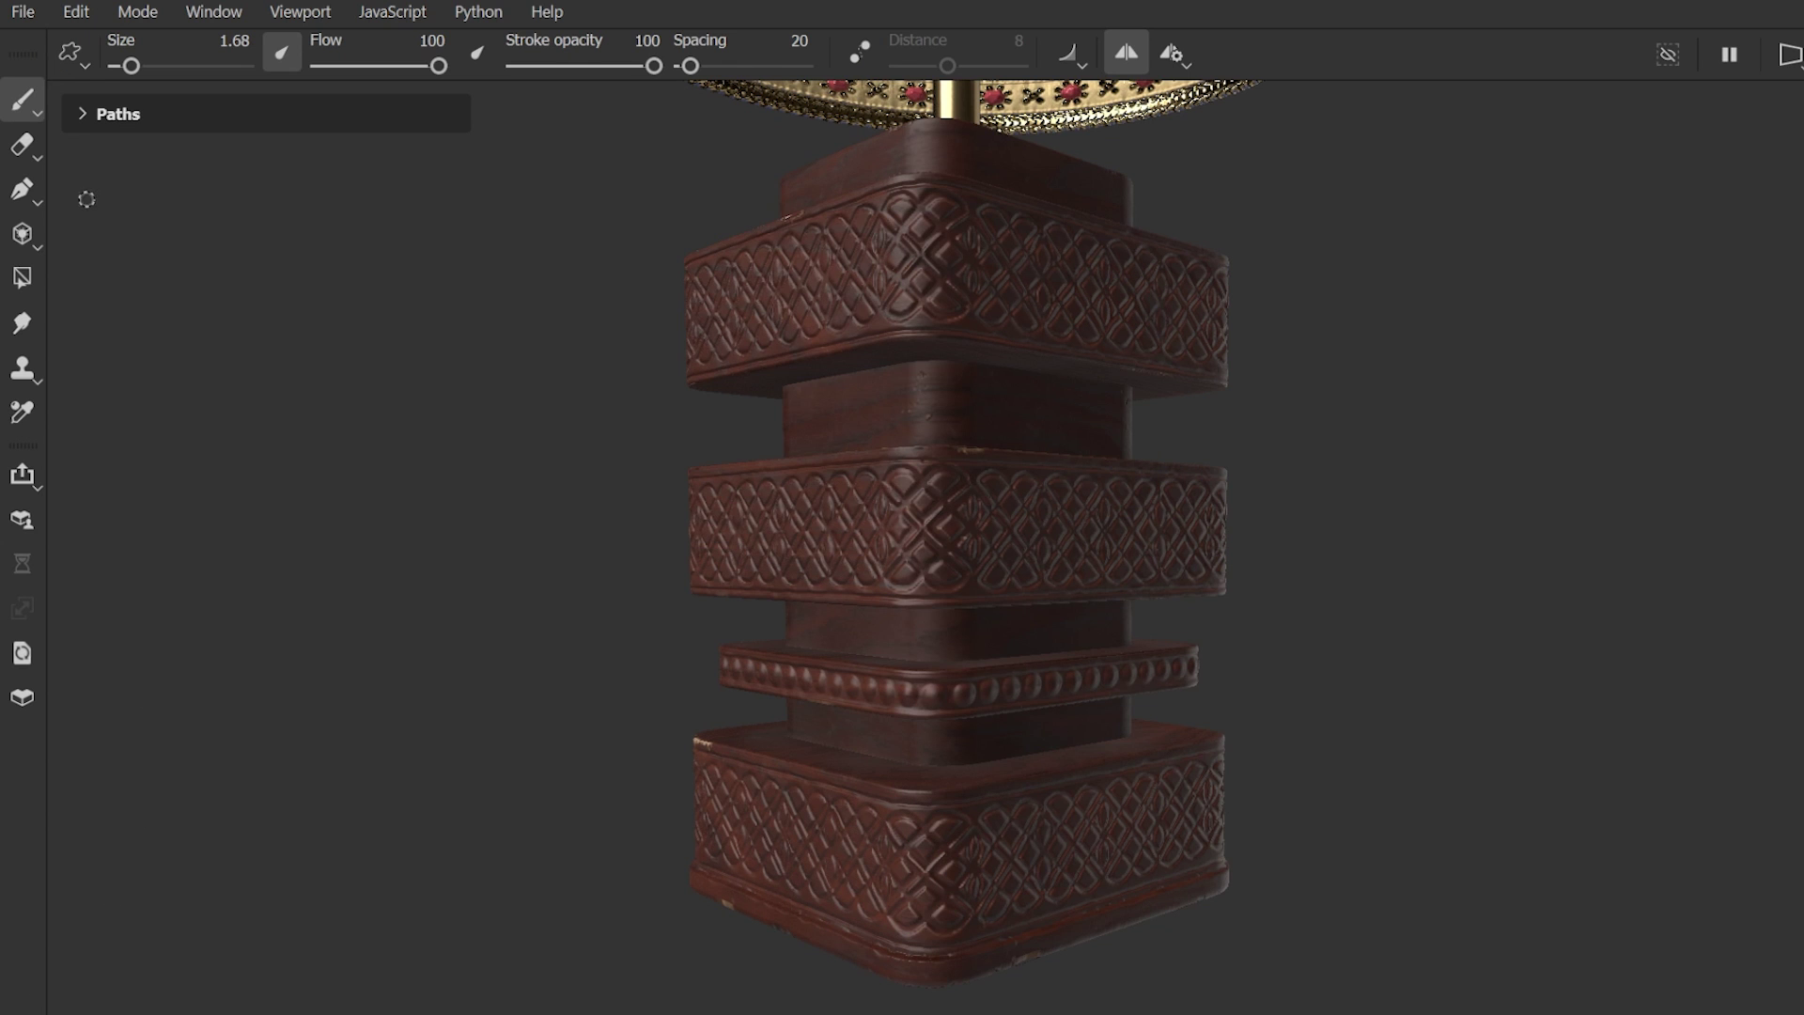
Expand the list of paths, hide the Pattern_01 path and show it again.
{"action": "left_click", "coordinate": [82, 115]}
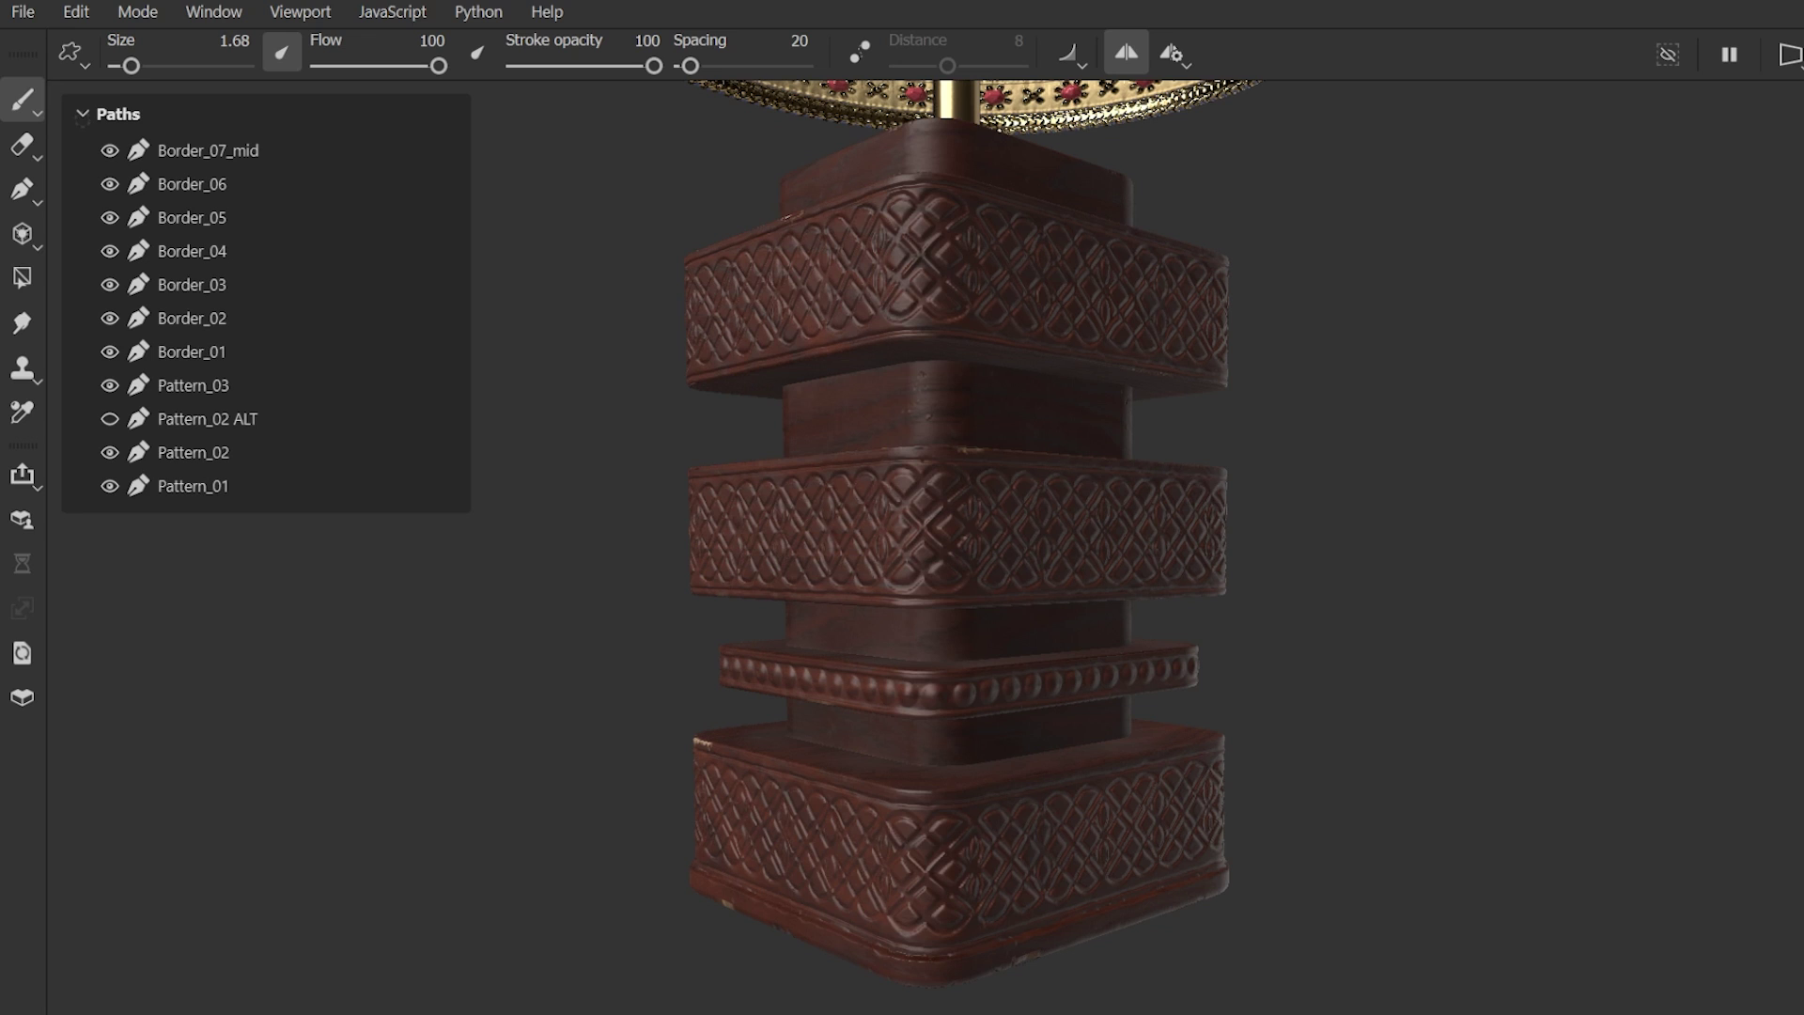
{"action": "left_click", "coordinate": [99, 486]}
{"action": "left_click", "coordinate": [109, 486]}
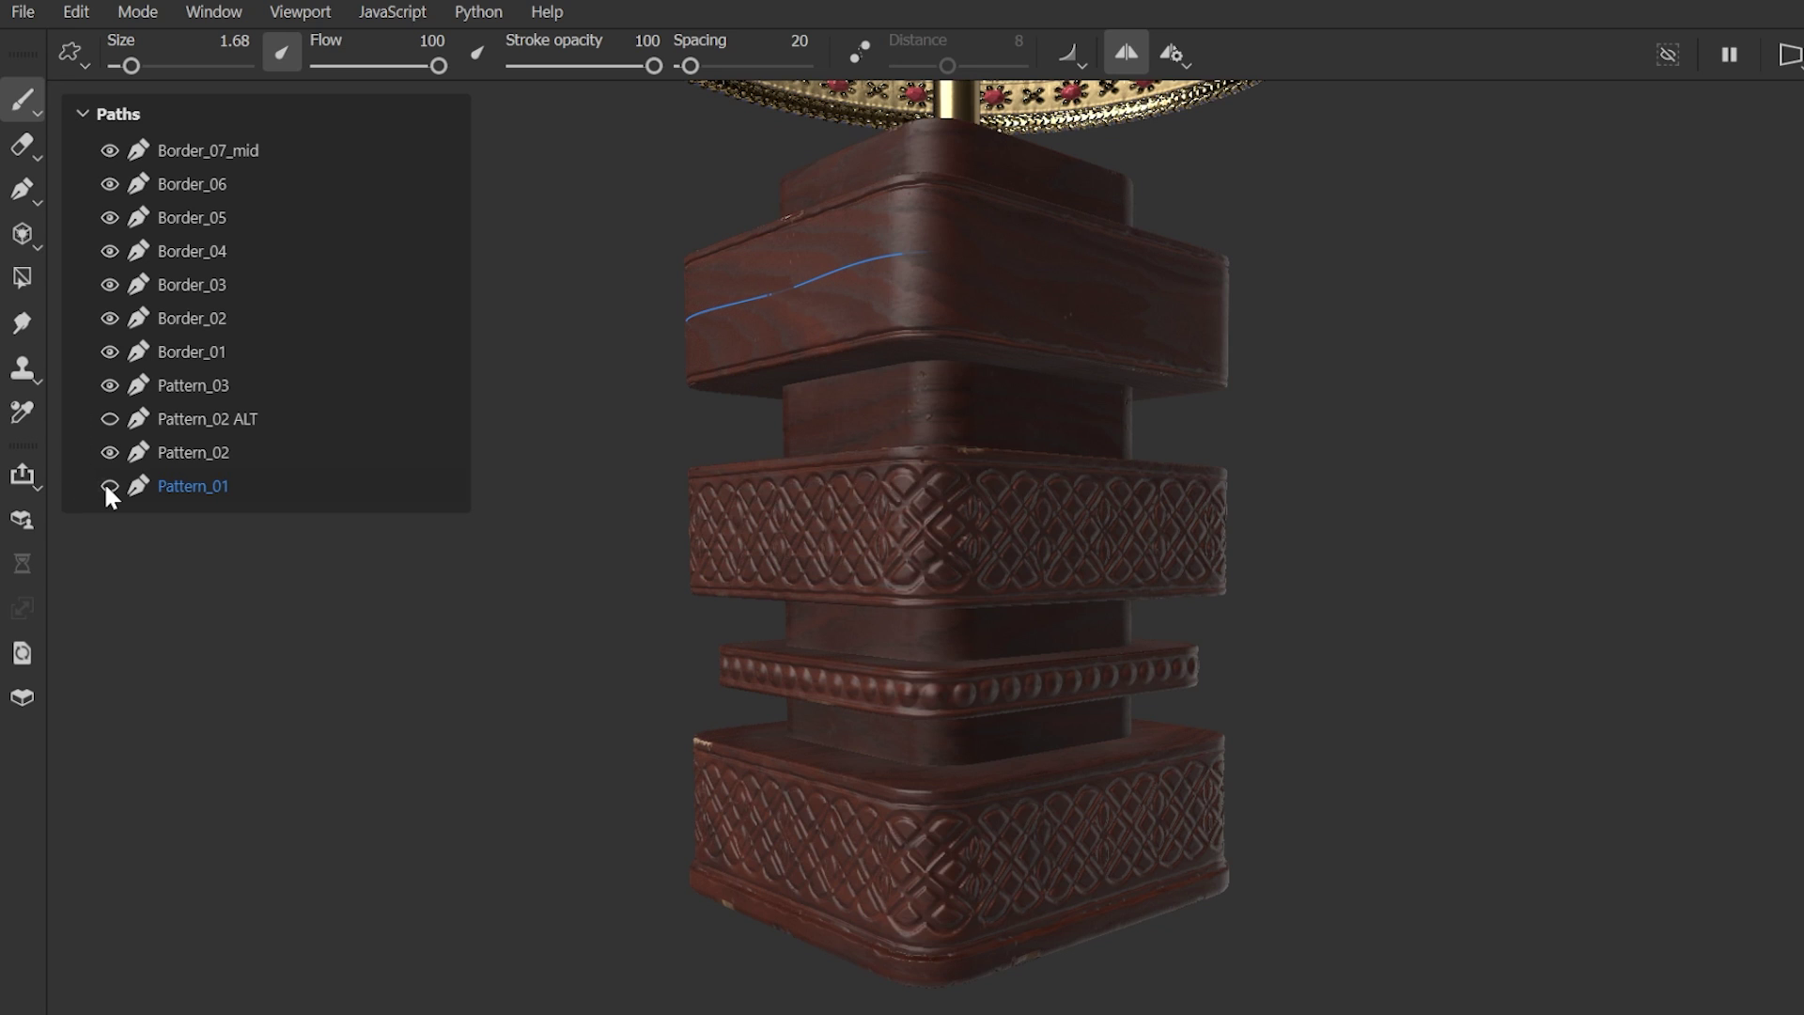
{"action": "left_click", "coordinate": [105, 463]}
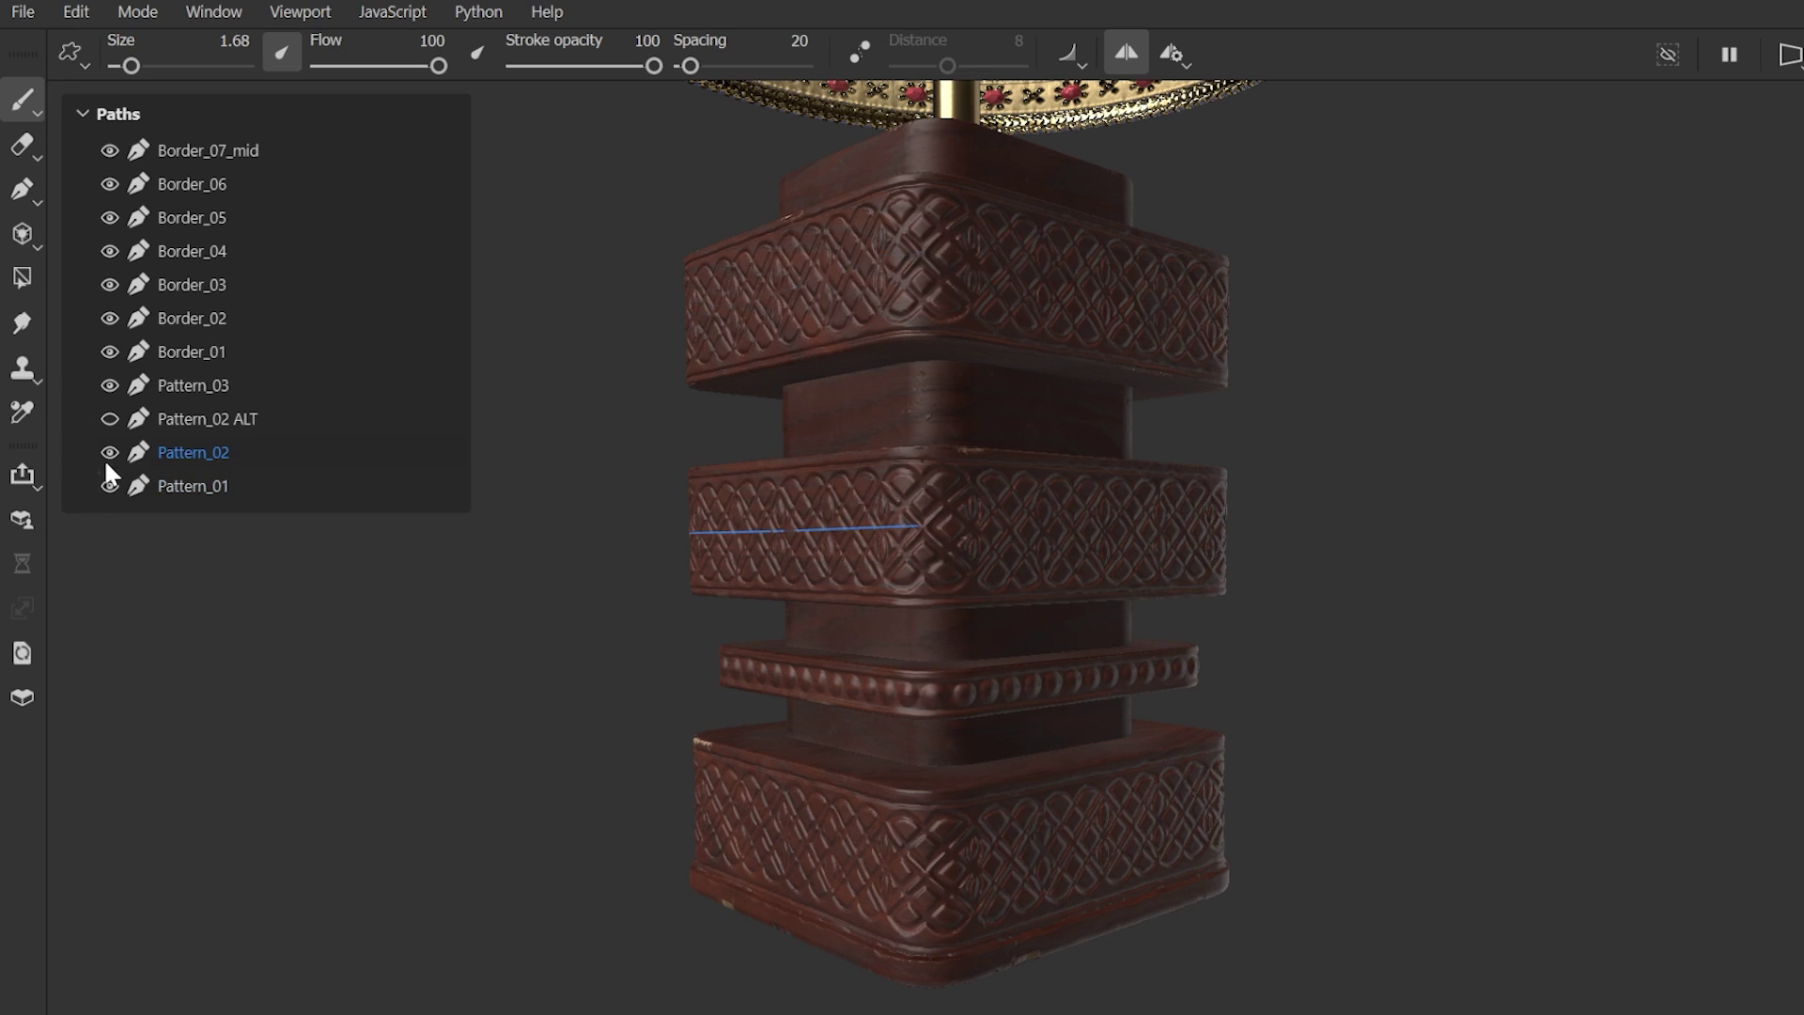
Preview the Pattern_02 ALT path in place of Pattern_02 on the middle block and restore the original visibility.
{"action": "left_click", "coordinate": [107, 453]}
{"action": "left_click", "coordinate": [105, 420]}
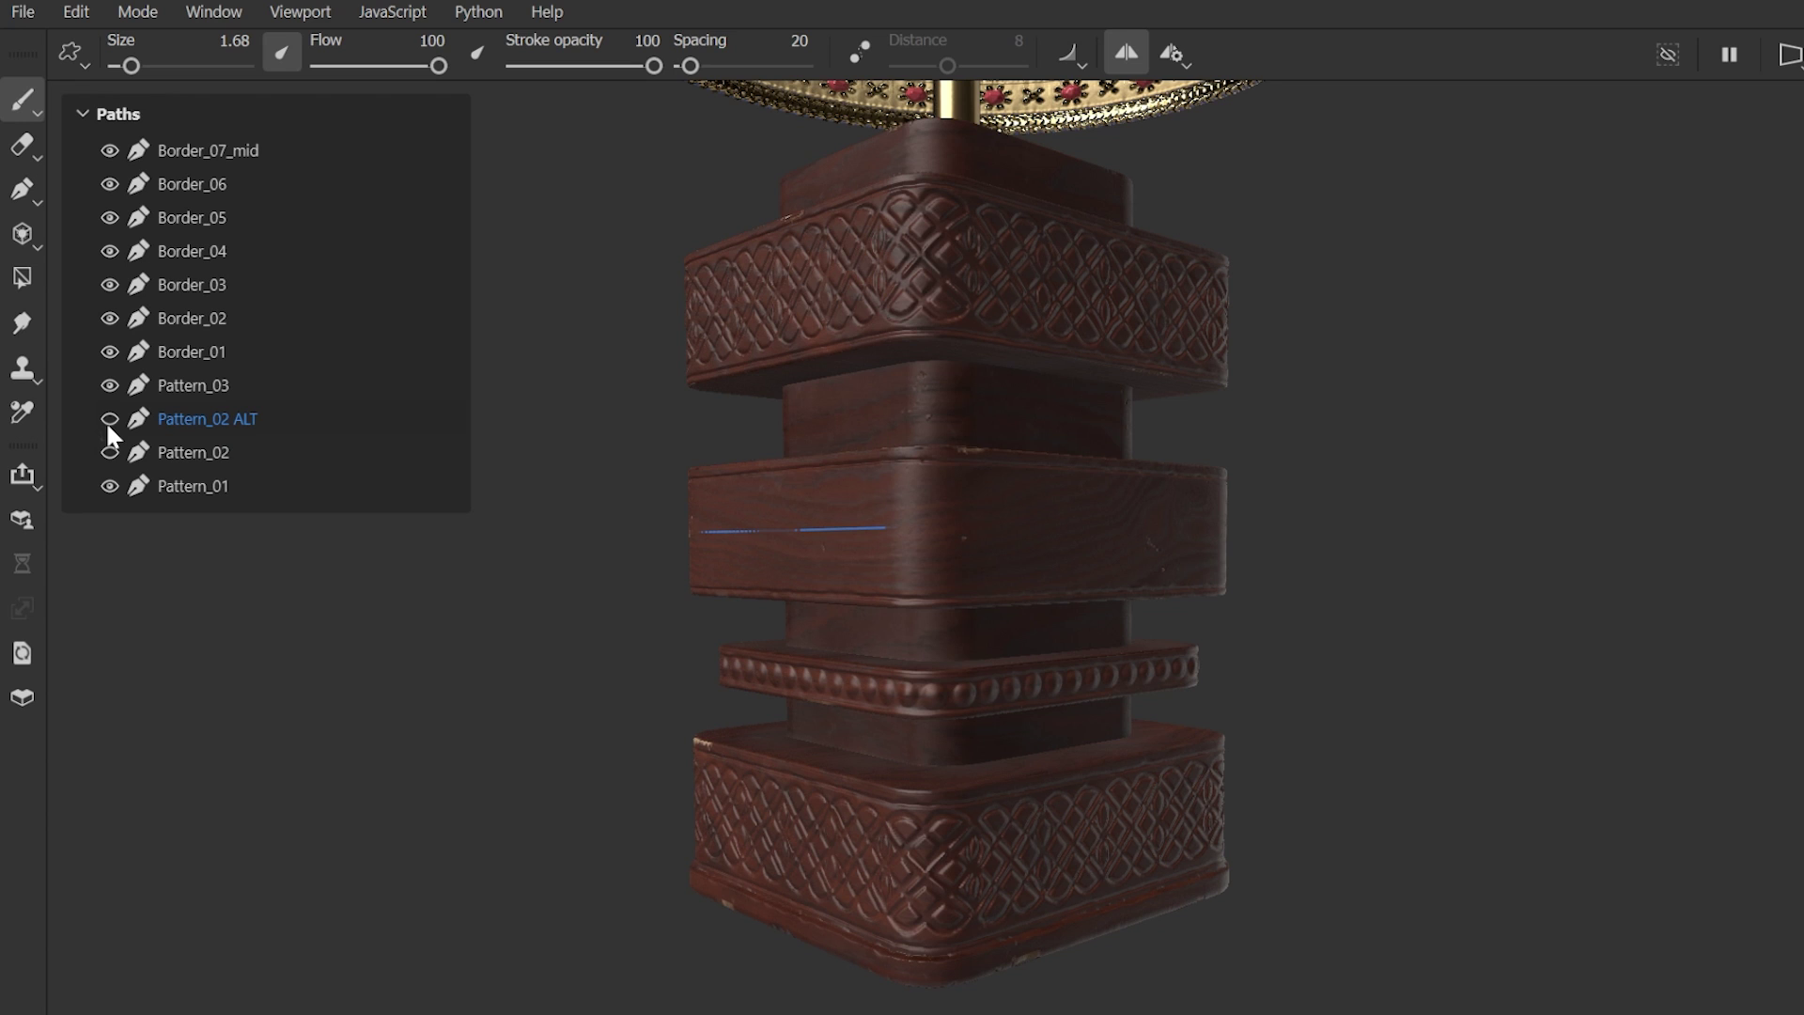
{"action": "left_click", "coordinate": [109, 419]}
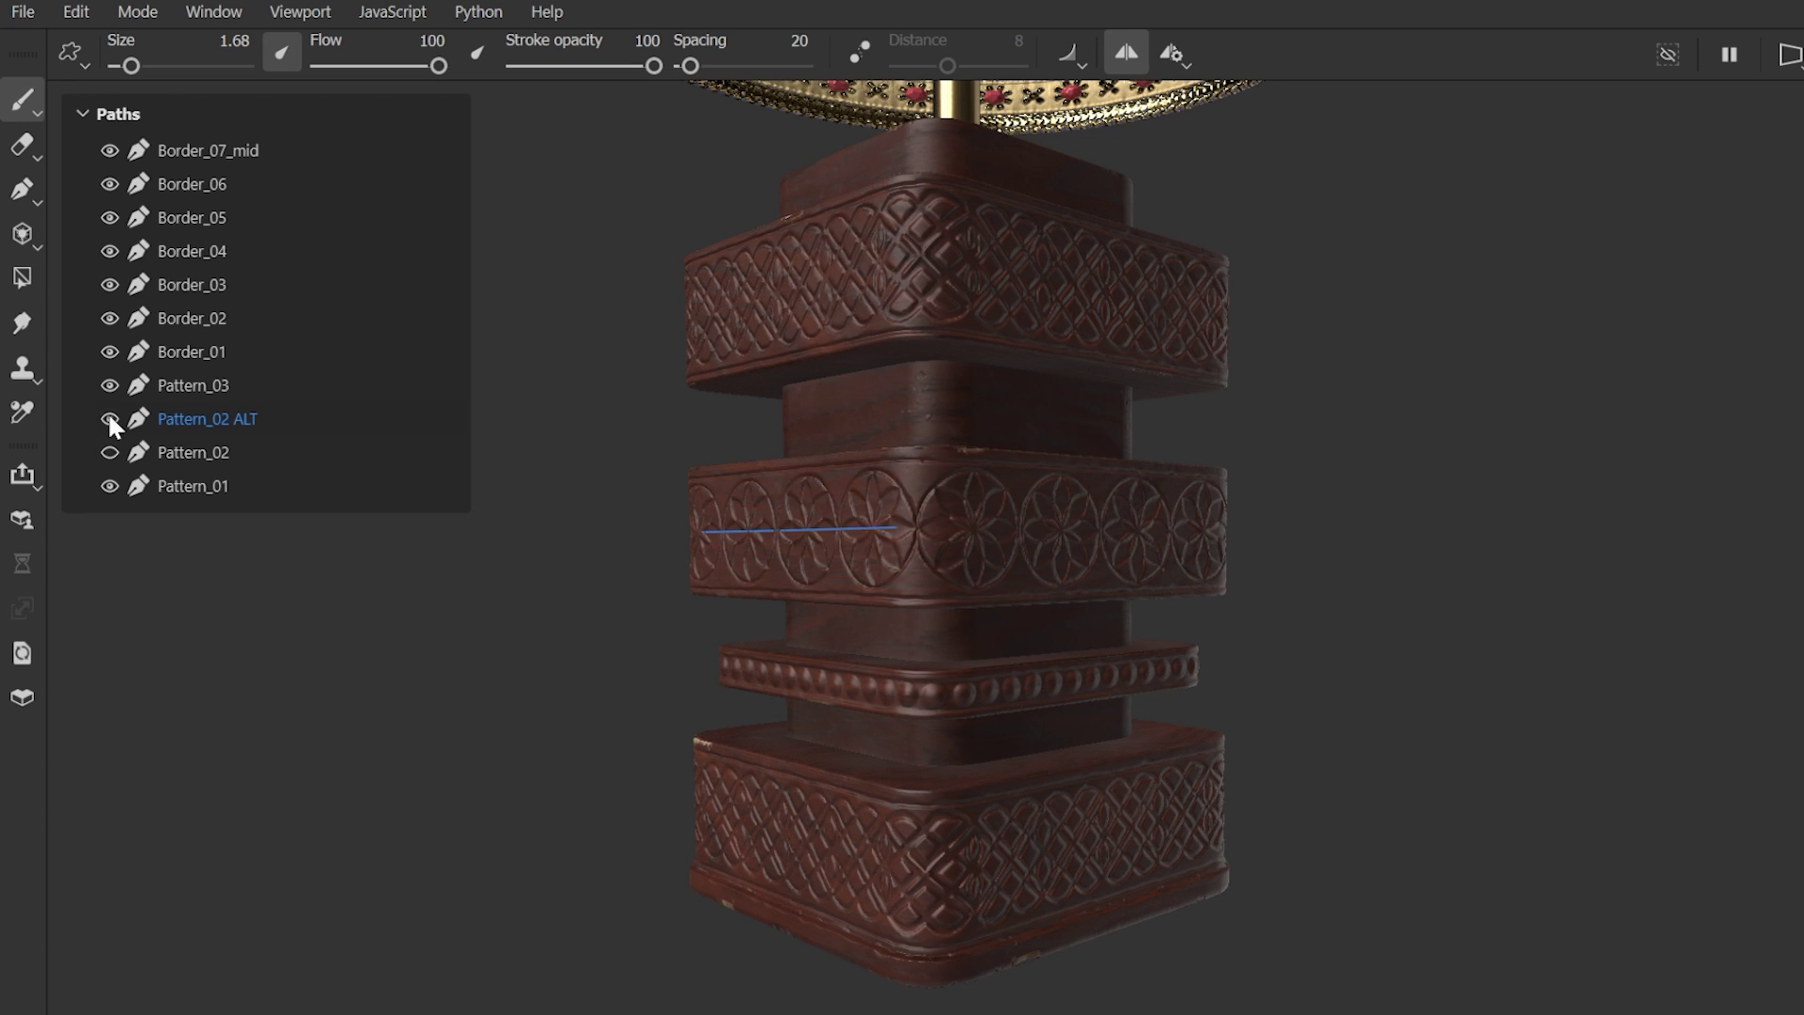
{"action": "left_click", "coordinate": [109, 419]}
{"action": "left_click", "coordinate": [109, 452]}
{"action": "left_click", "coordinate": [110, 452]}
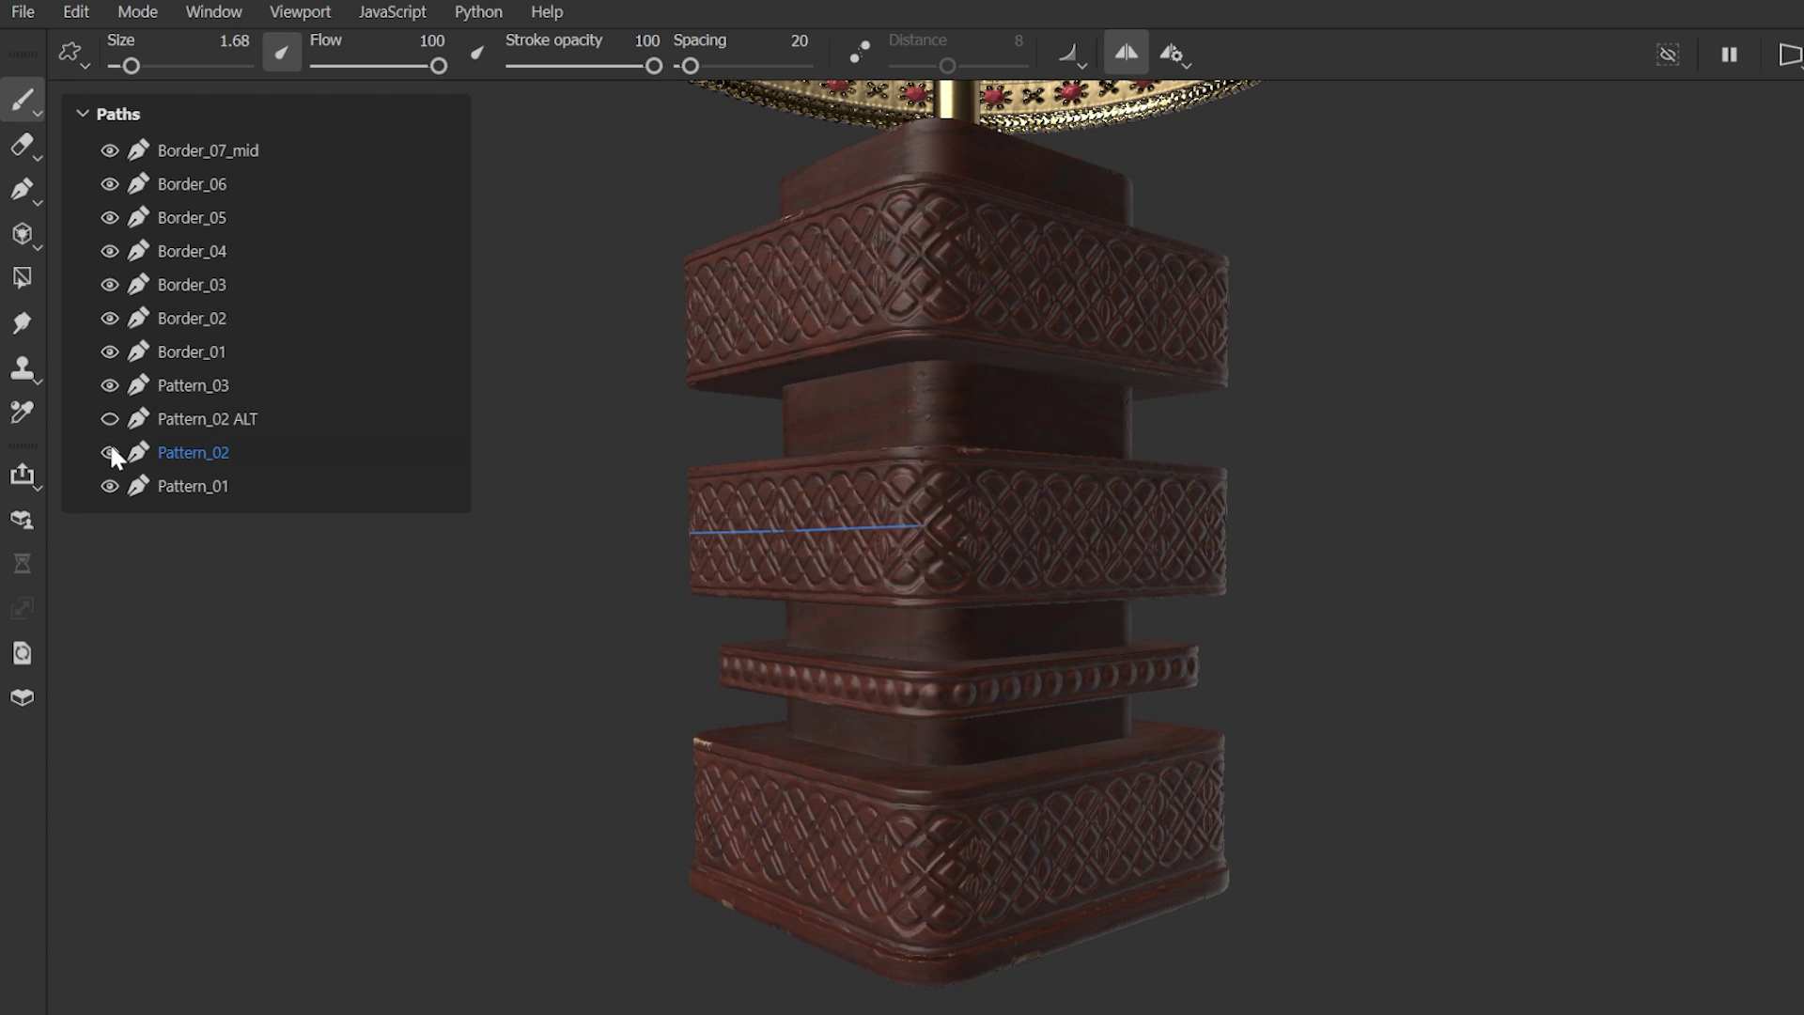
Hide the Pattern_02 path and show Pattern_02 ALT on the middle block.
{"action": "left_click", "coordinate": [111, 452]}
{"action": "left_click", "coordinate": [107, 417]}
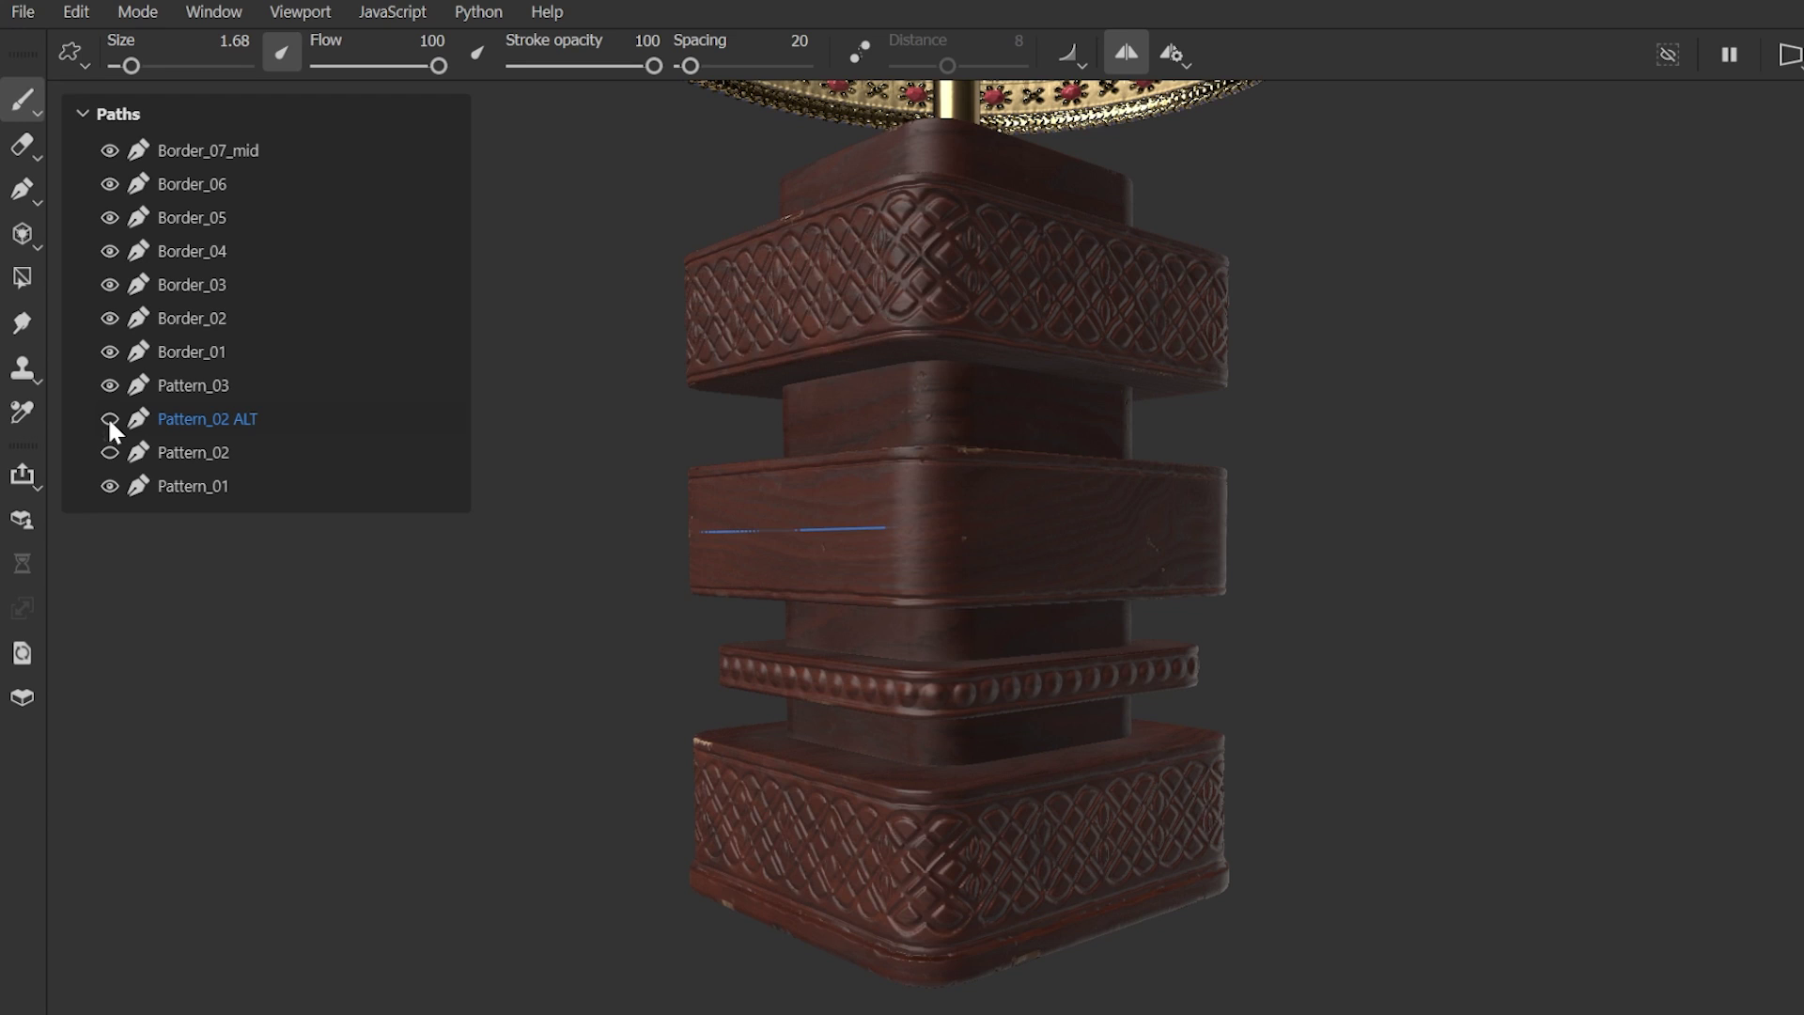
{"action": "left_click", "coordinate": [109, 419]}
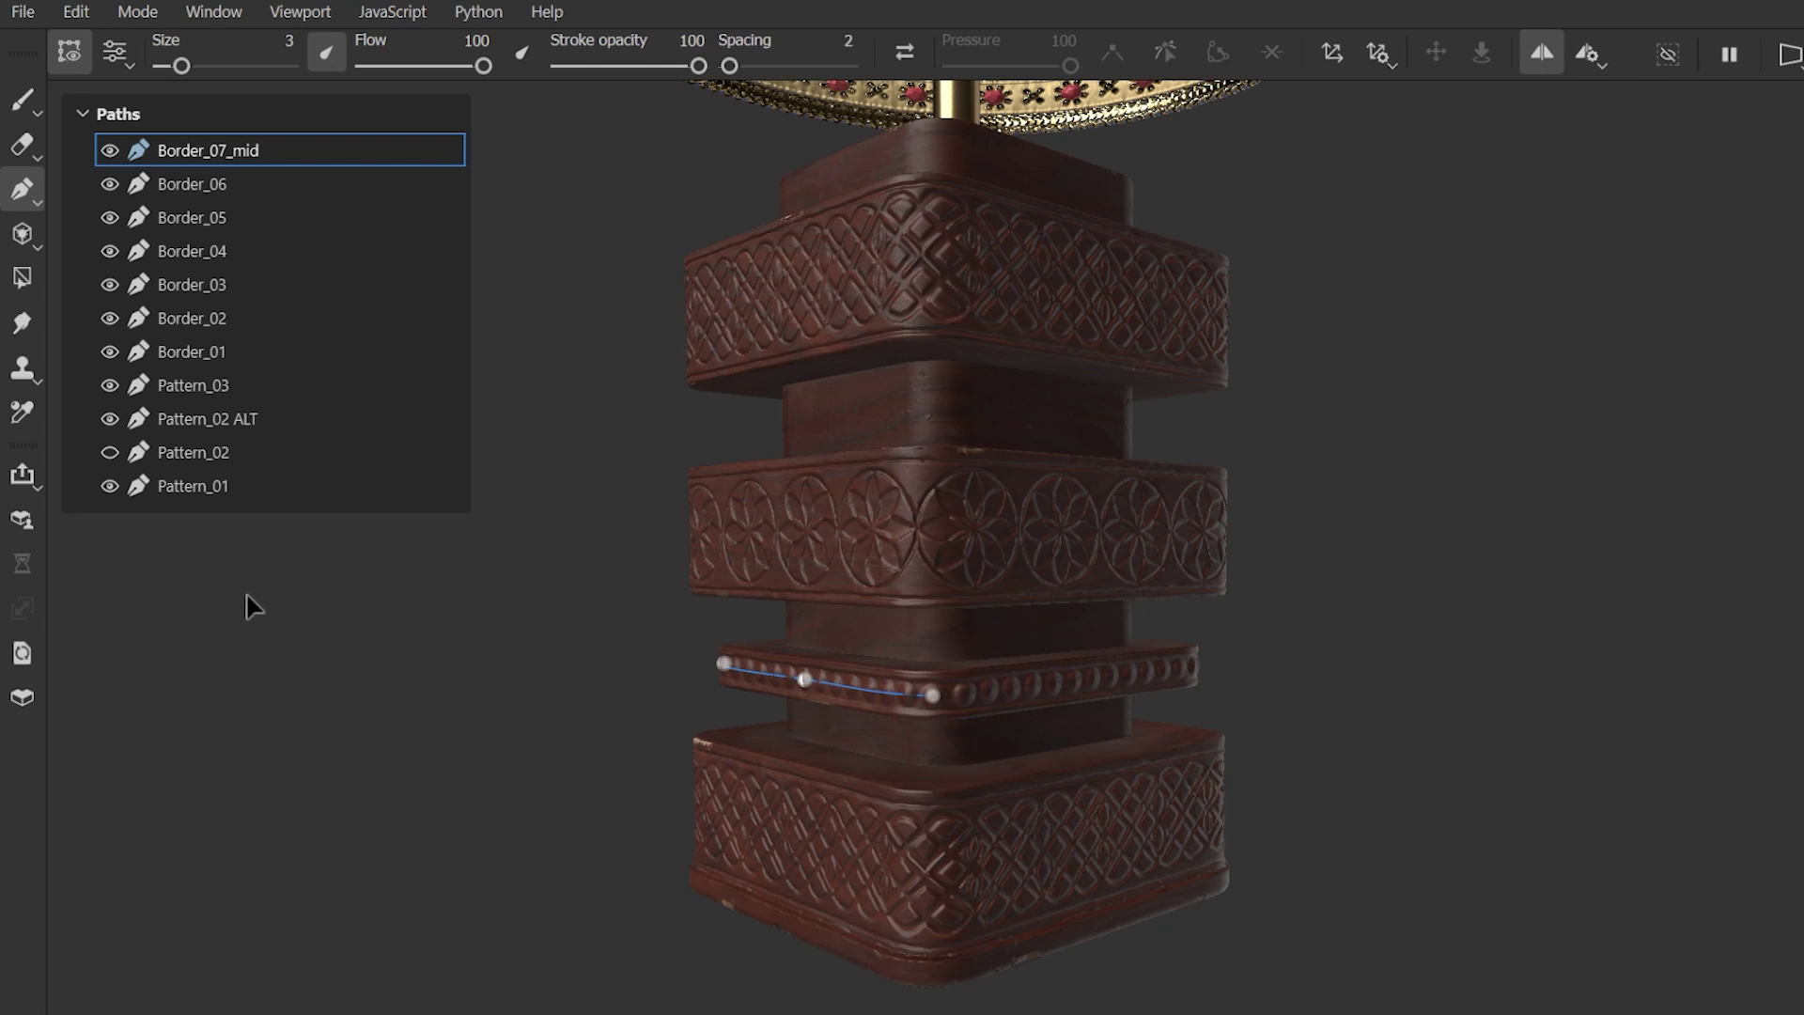
Copy the Pattern_02 ALT path and paste its brush properties onto the Pattern_03 path.
{"action": "right_click", "coordinate": [195, 415]}
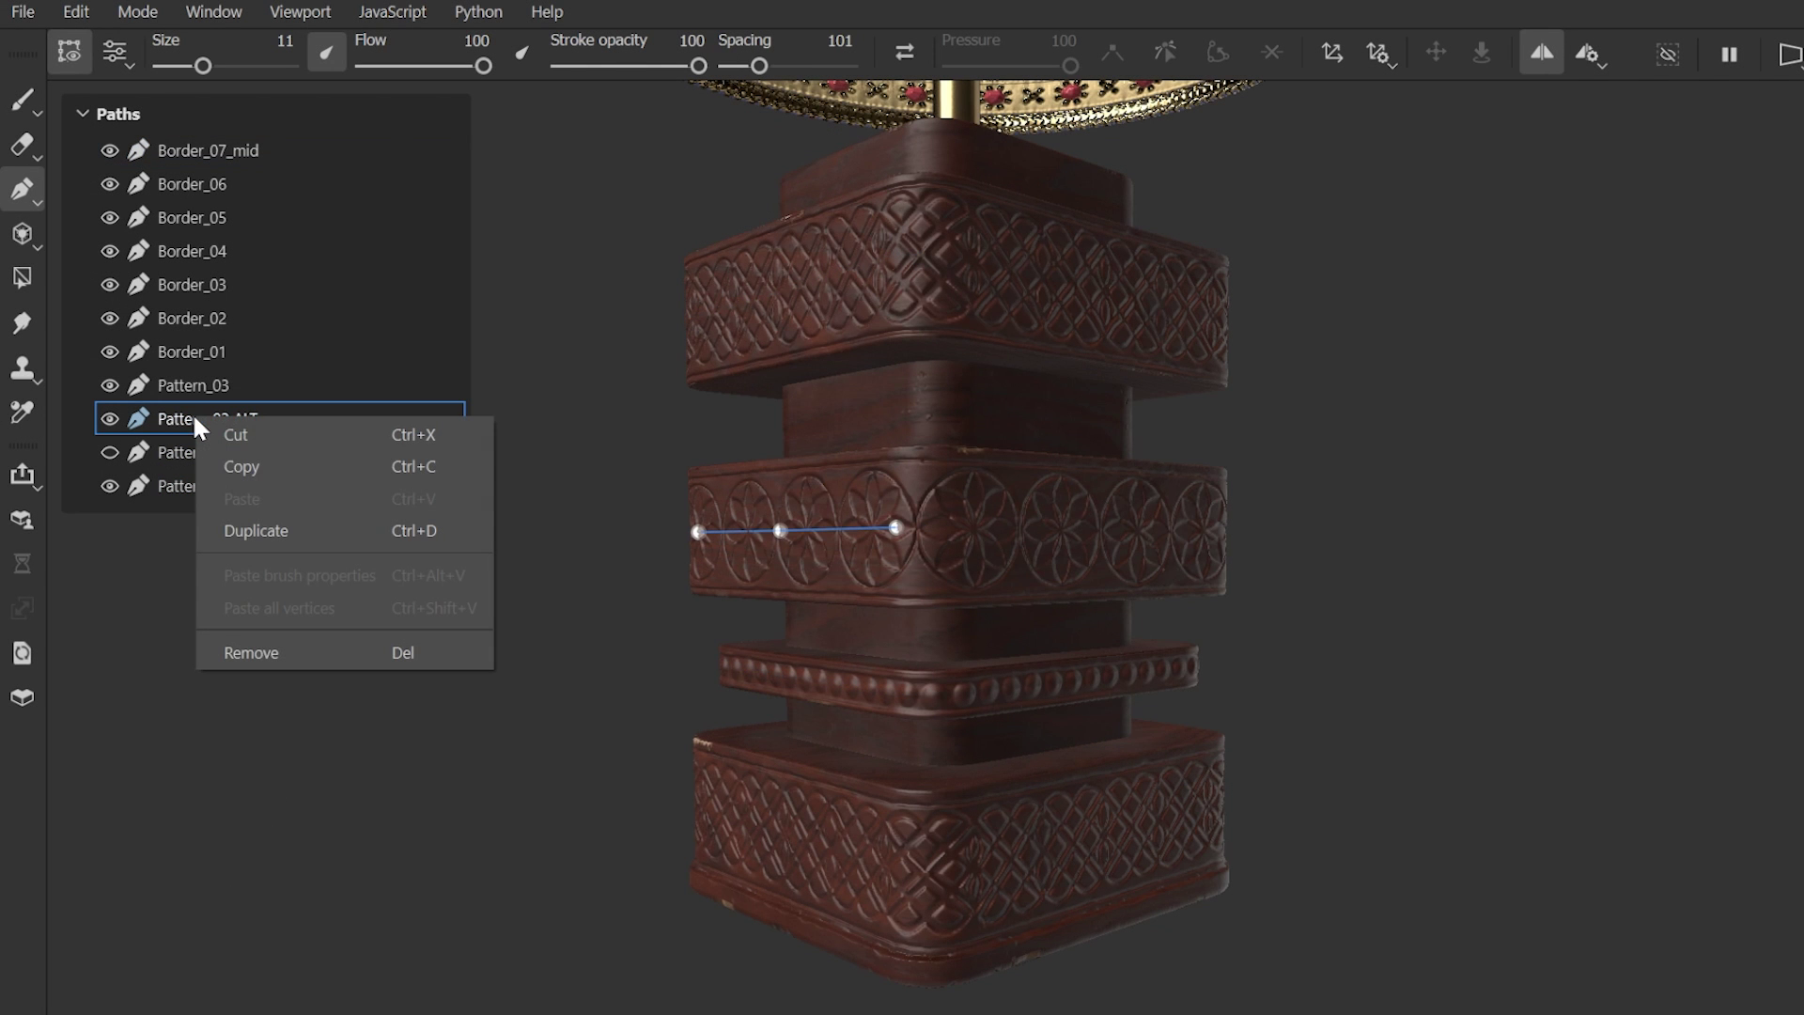
{"action": "left_click", "coordinate": [239, 464]}
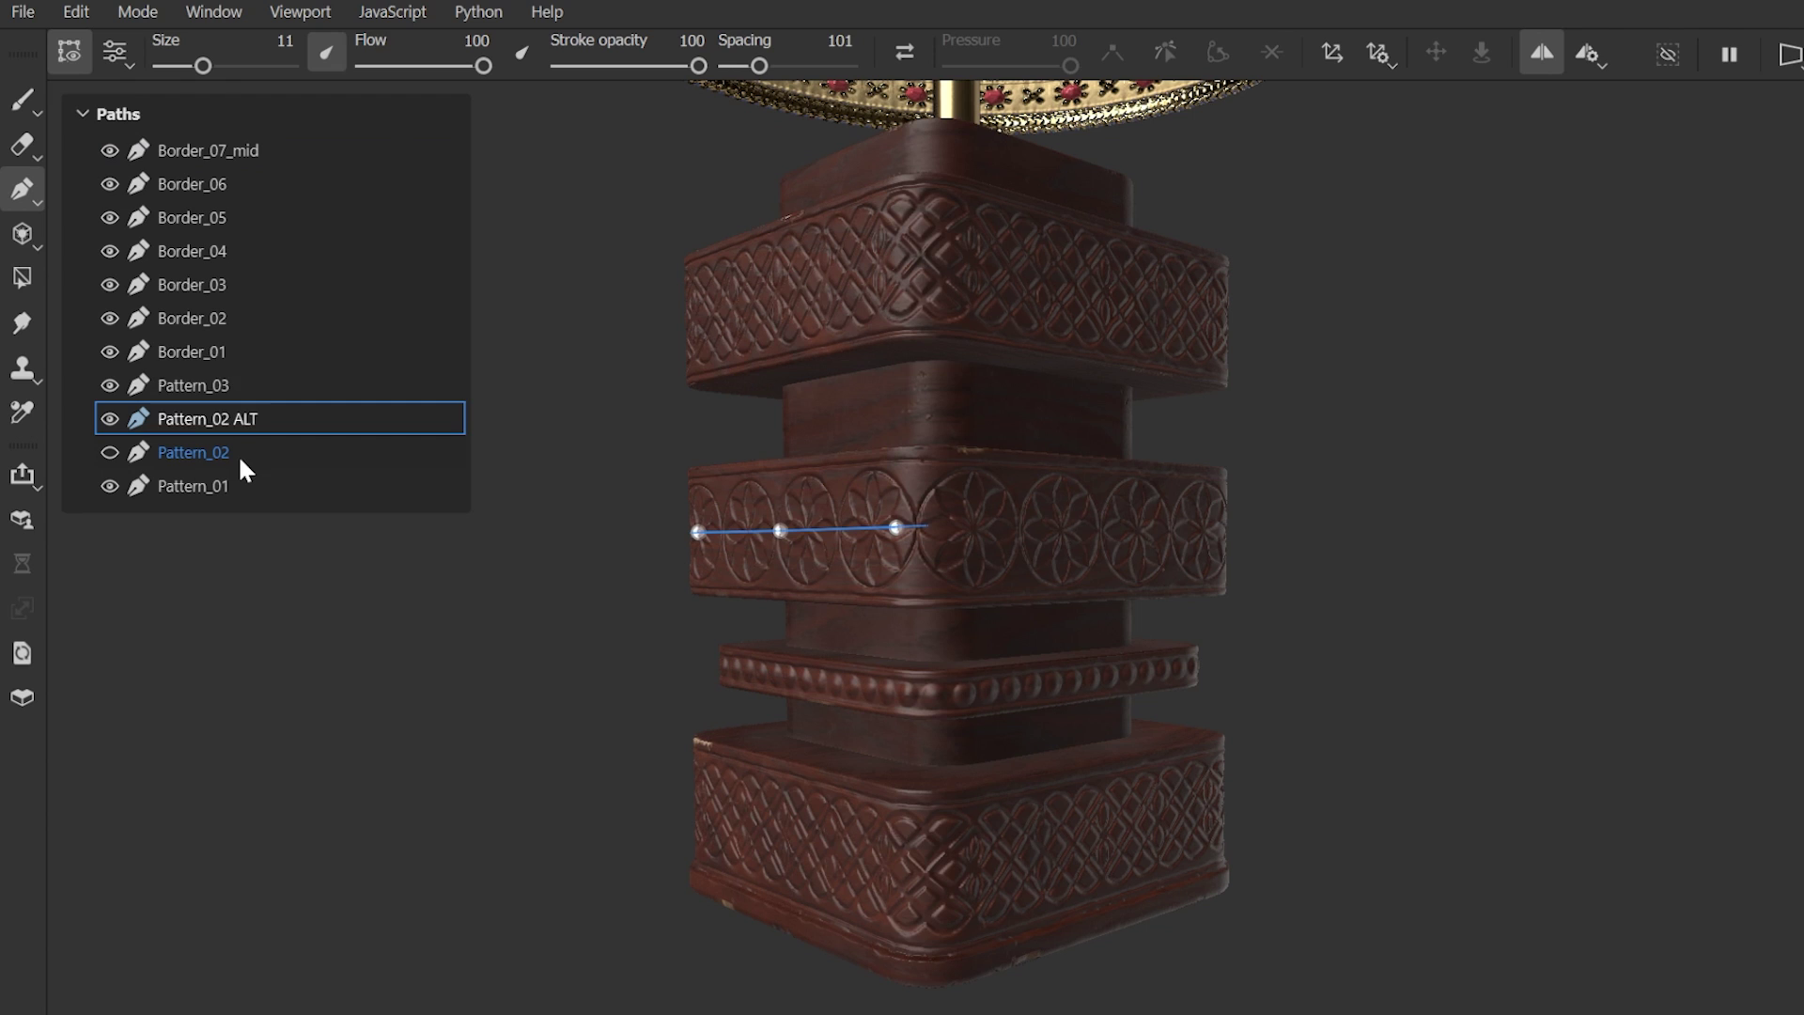
{"action": "right_click", "coordinate": [229, 385]}
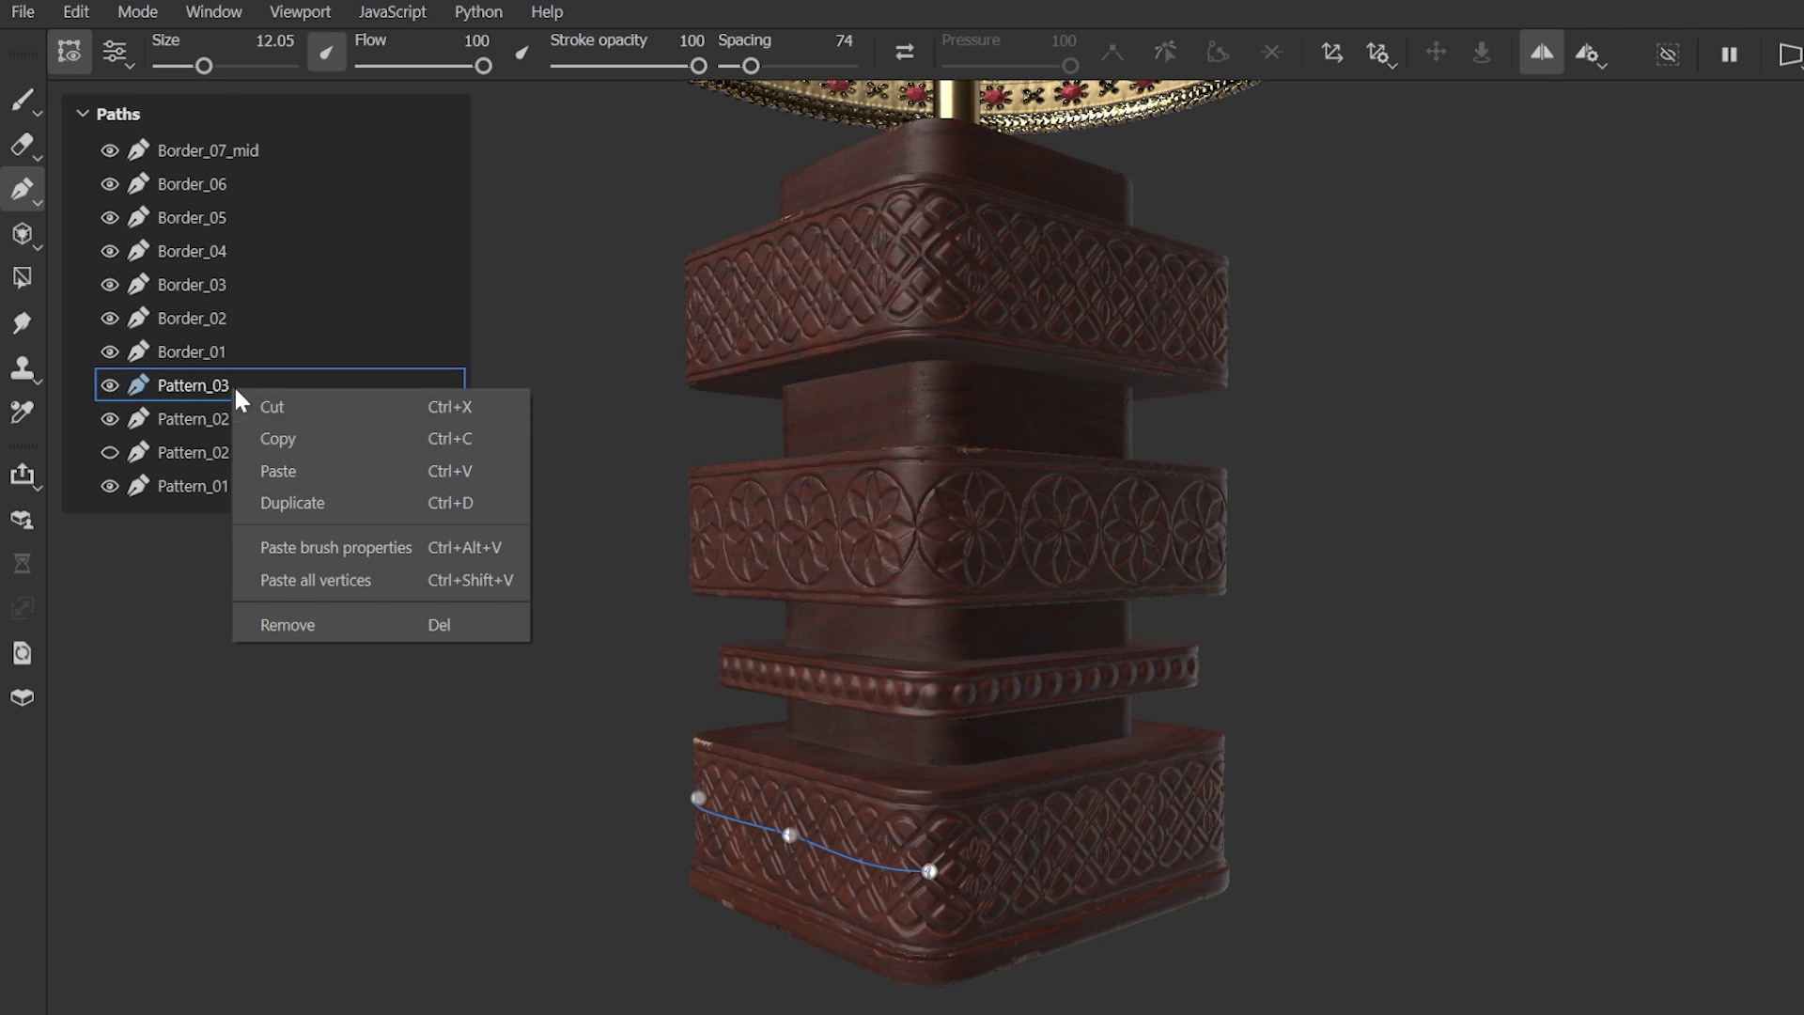
{"action": "left_click", "coordinate": [308, 548]}
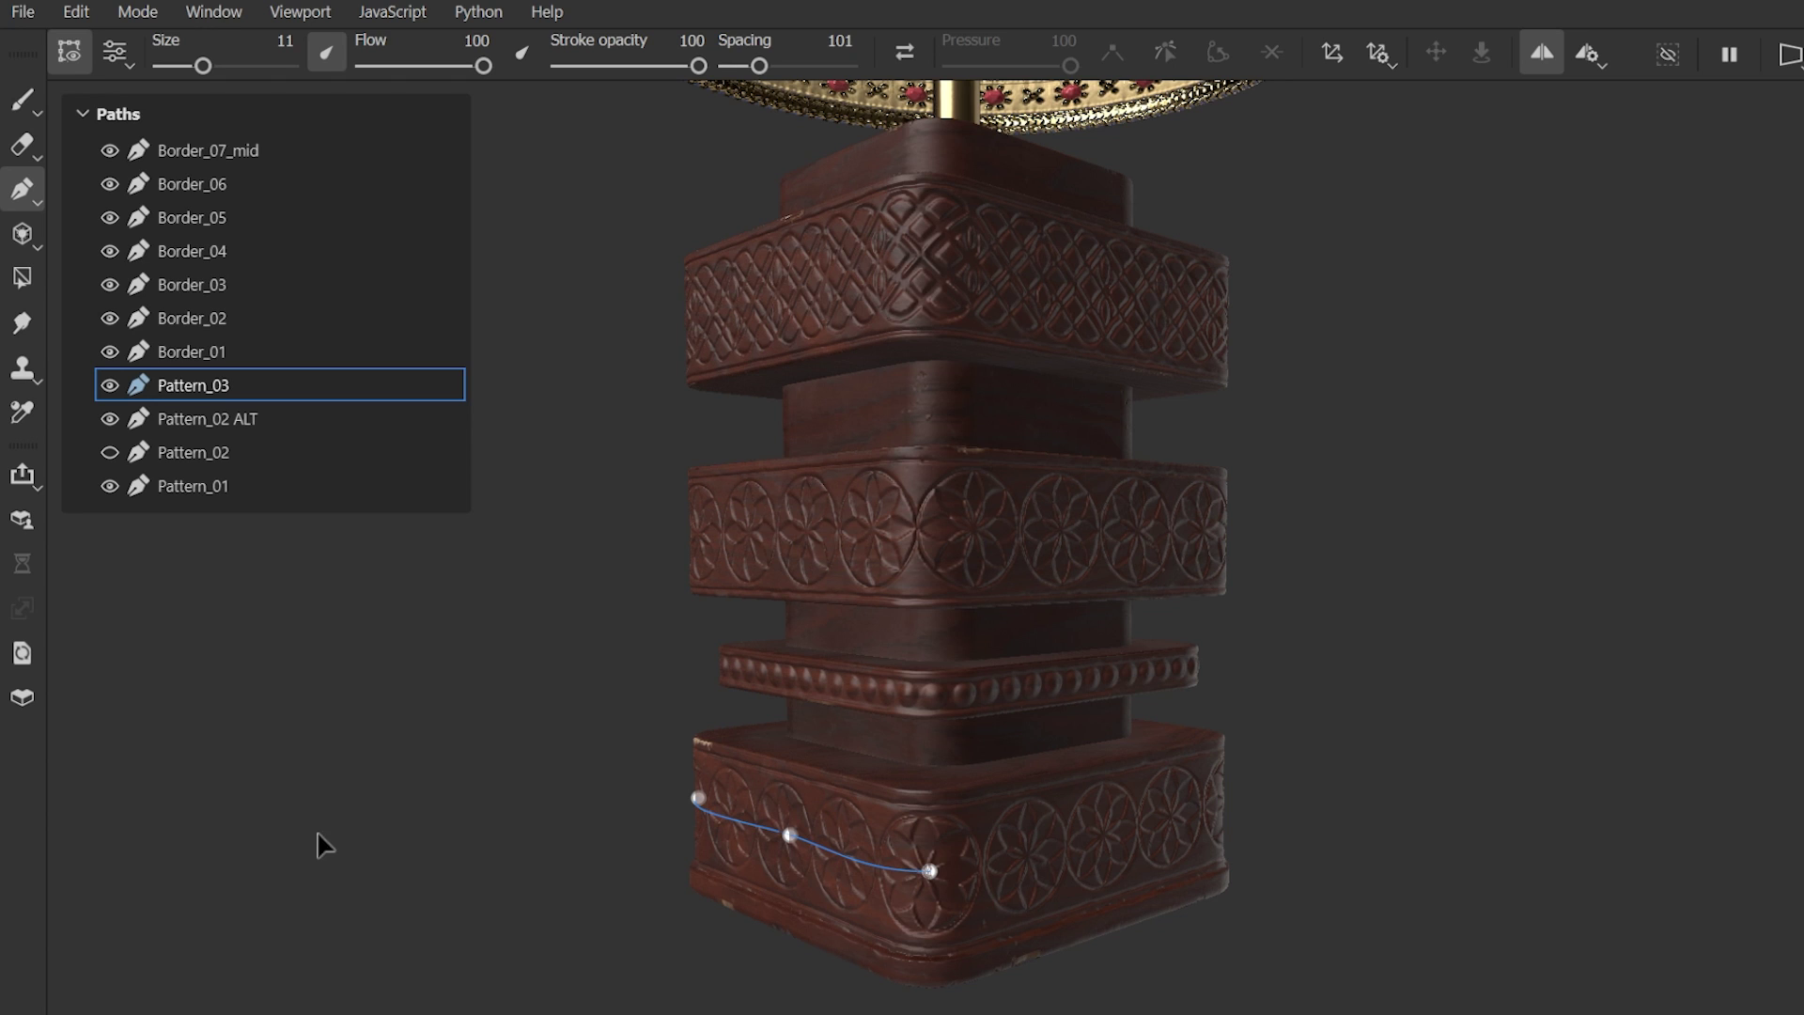
Paste the copied brush properties onto the Pattern_01 path on the upper block.
{"action": "left_click", "coordinate": [251, 487]}
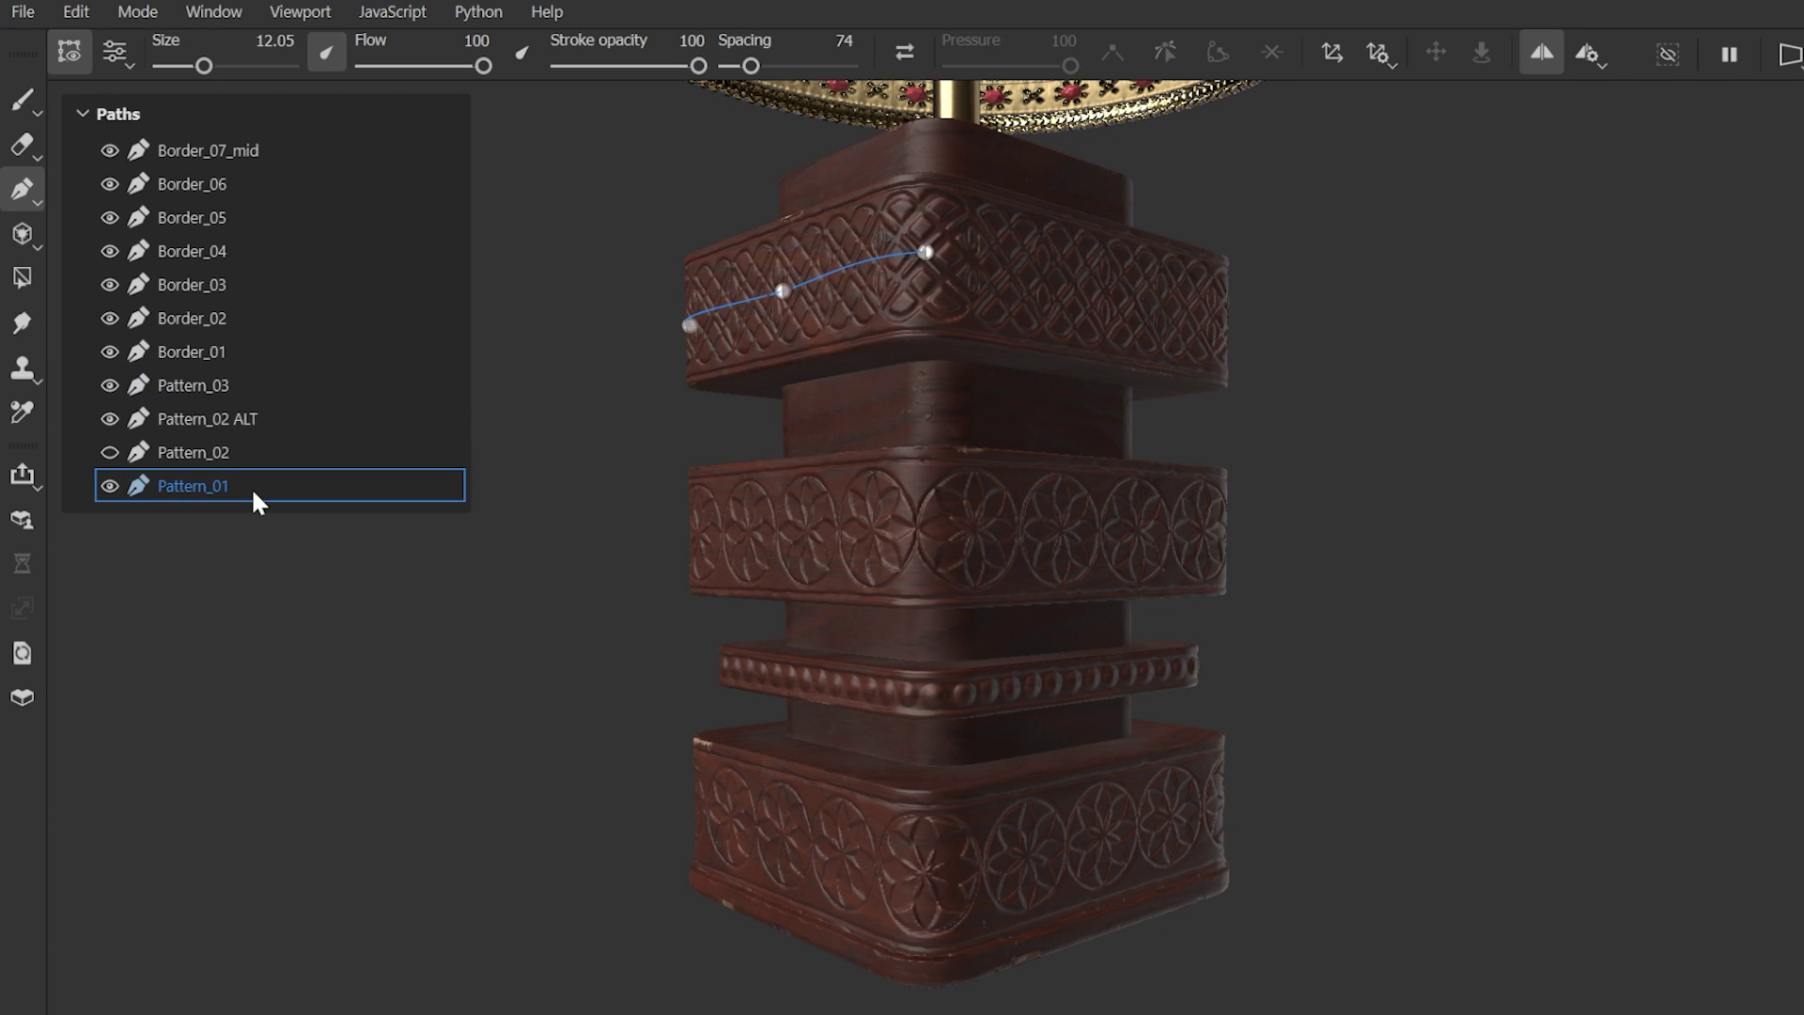
{"action": "right_click", "coordinate": [251, 487]}
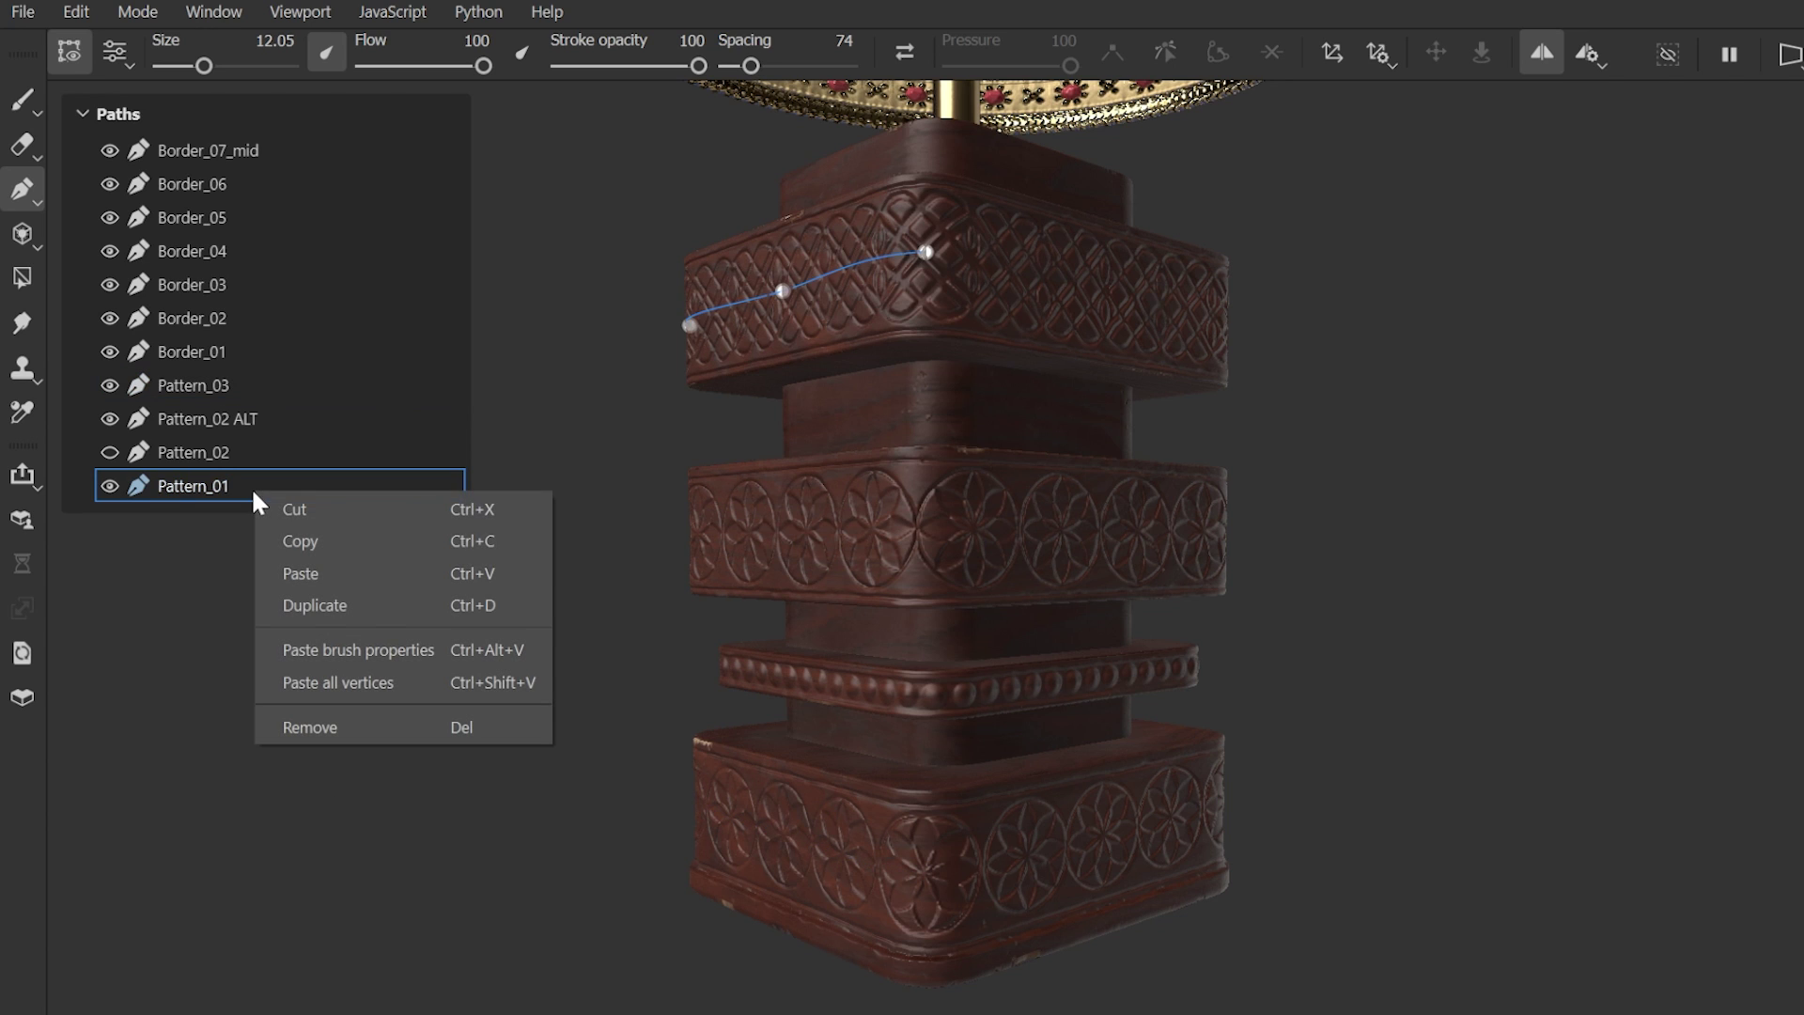
{"action": "left_click", "coordinate": [333, 654]}
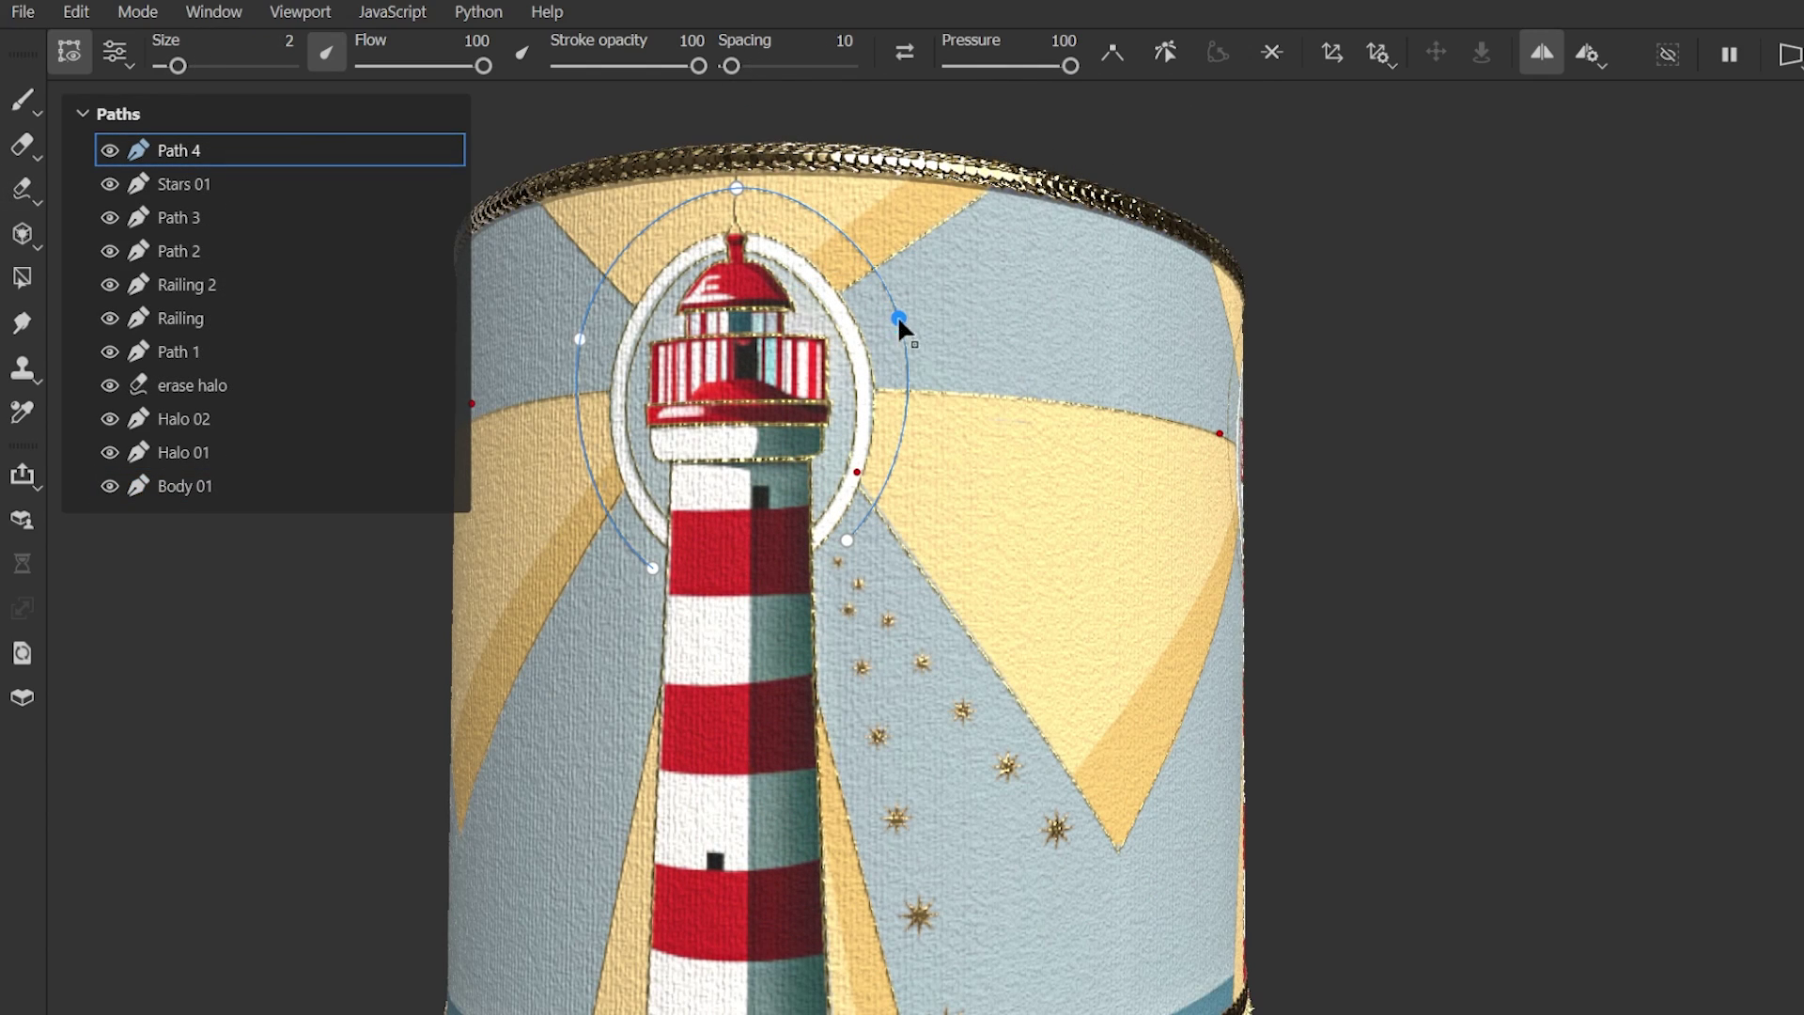
Copy the Stars 01 path and paste its brush properties onto Path 4 around the lighthouse halo.
{"action": "left_click", "coordinate": [69, 62]}
{"action": "left_click", "coordinate": [70, 66]}
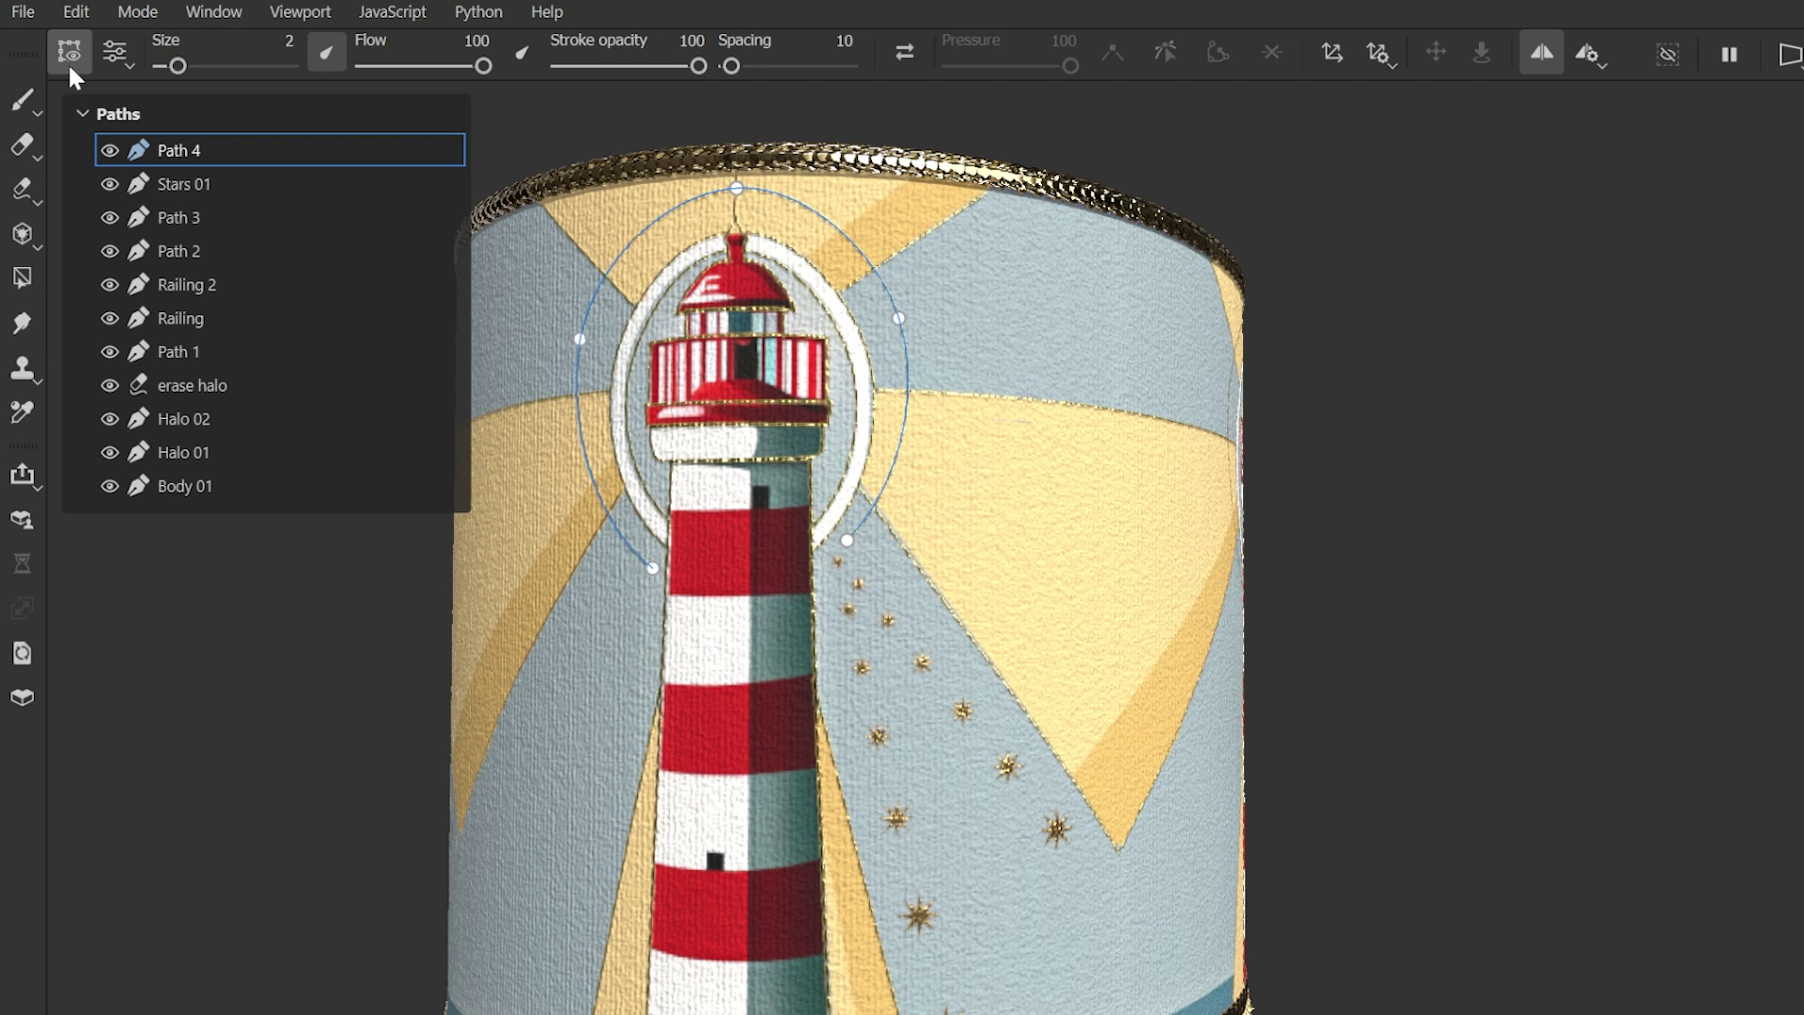
{"action": "right_click", "coordinate": [209, 186]}
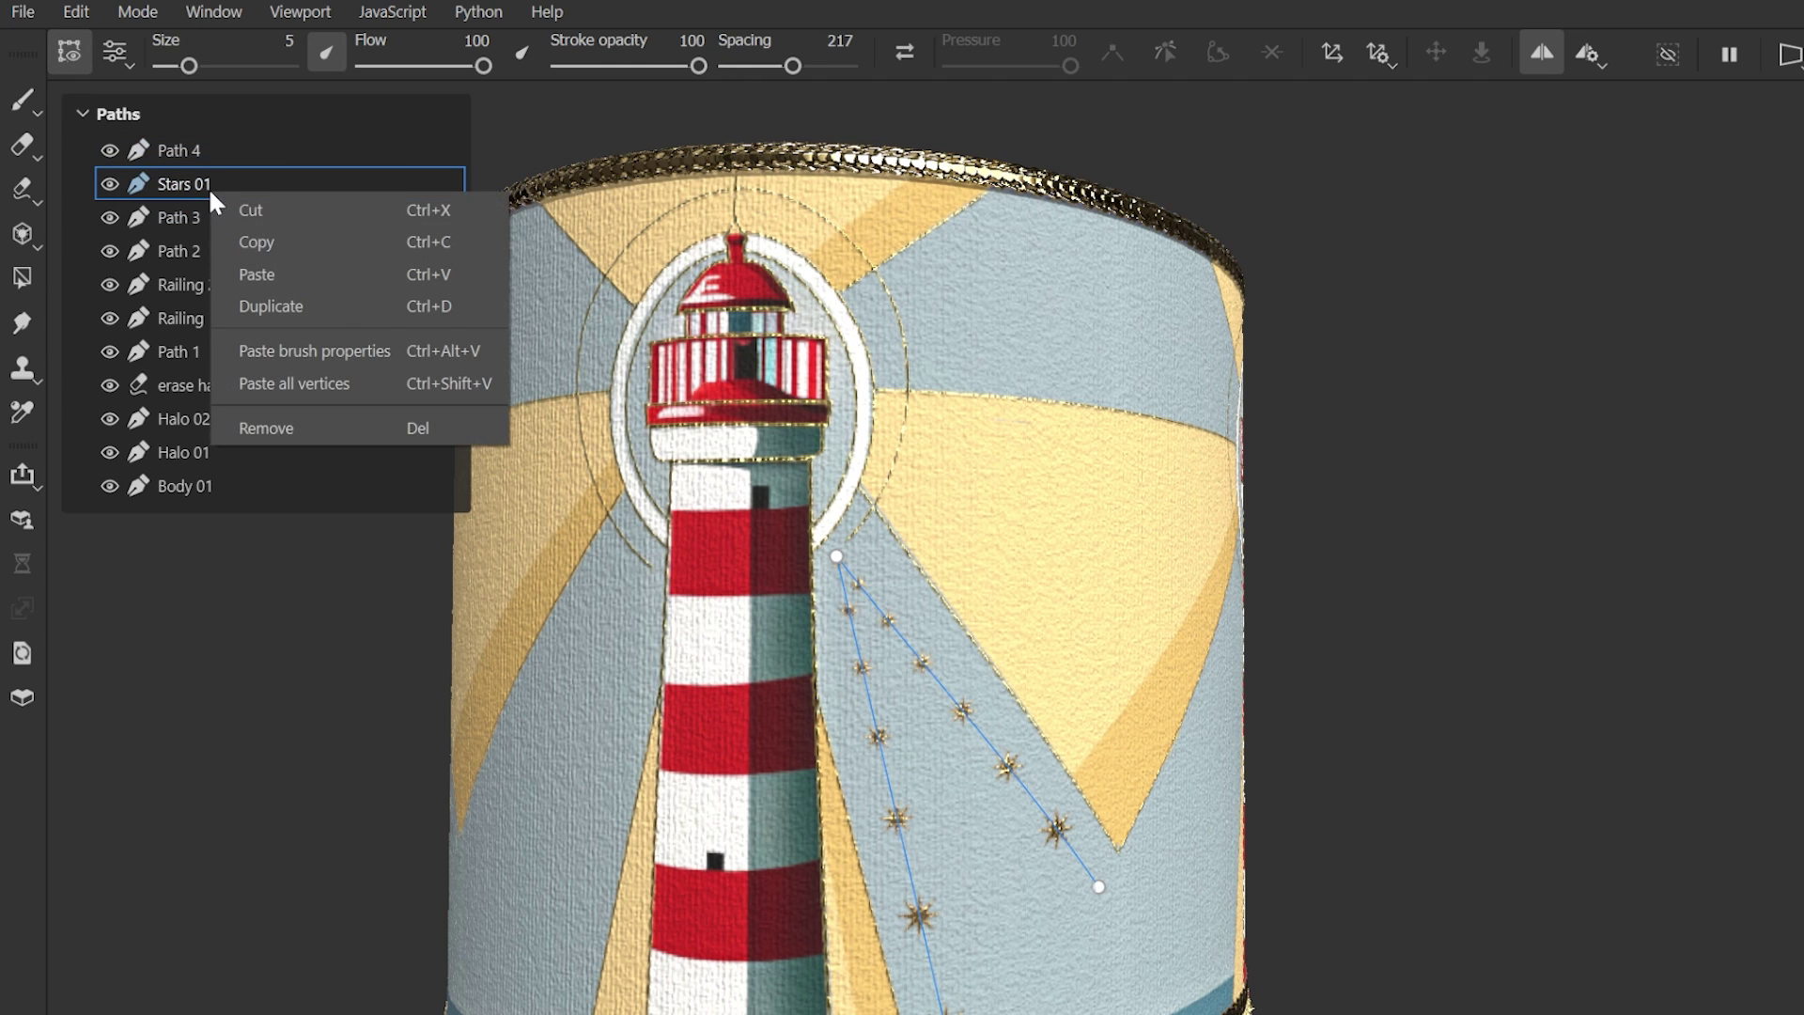
{"action": "left_click", "coordinate": [249, 241]}
{"action": "left_click", "coordinate": [248, 153]}
{"action": "right_click", "coordinate": [248, 153]}
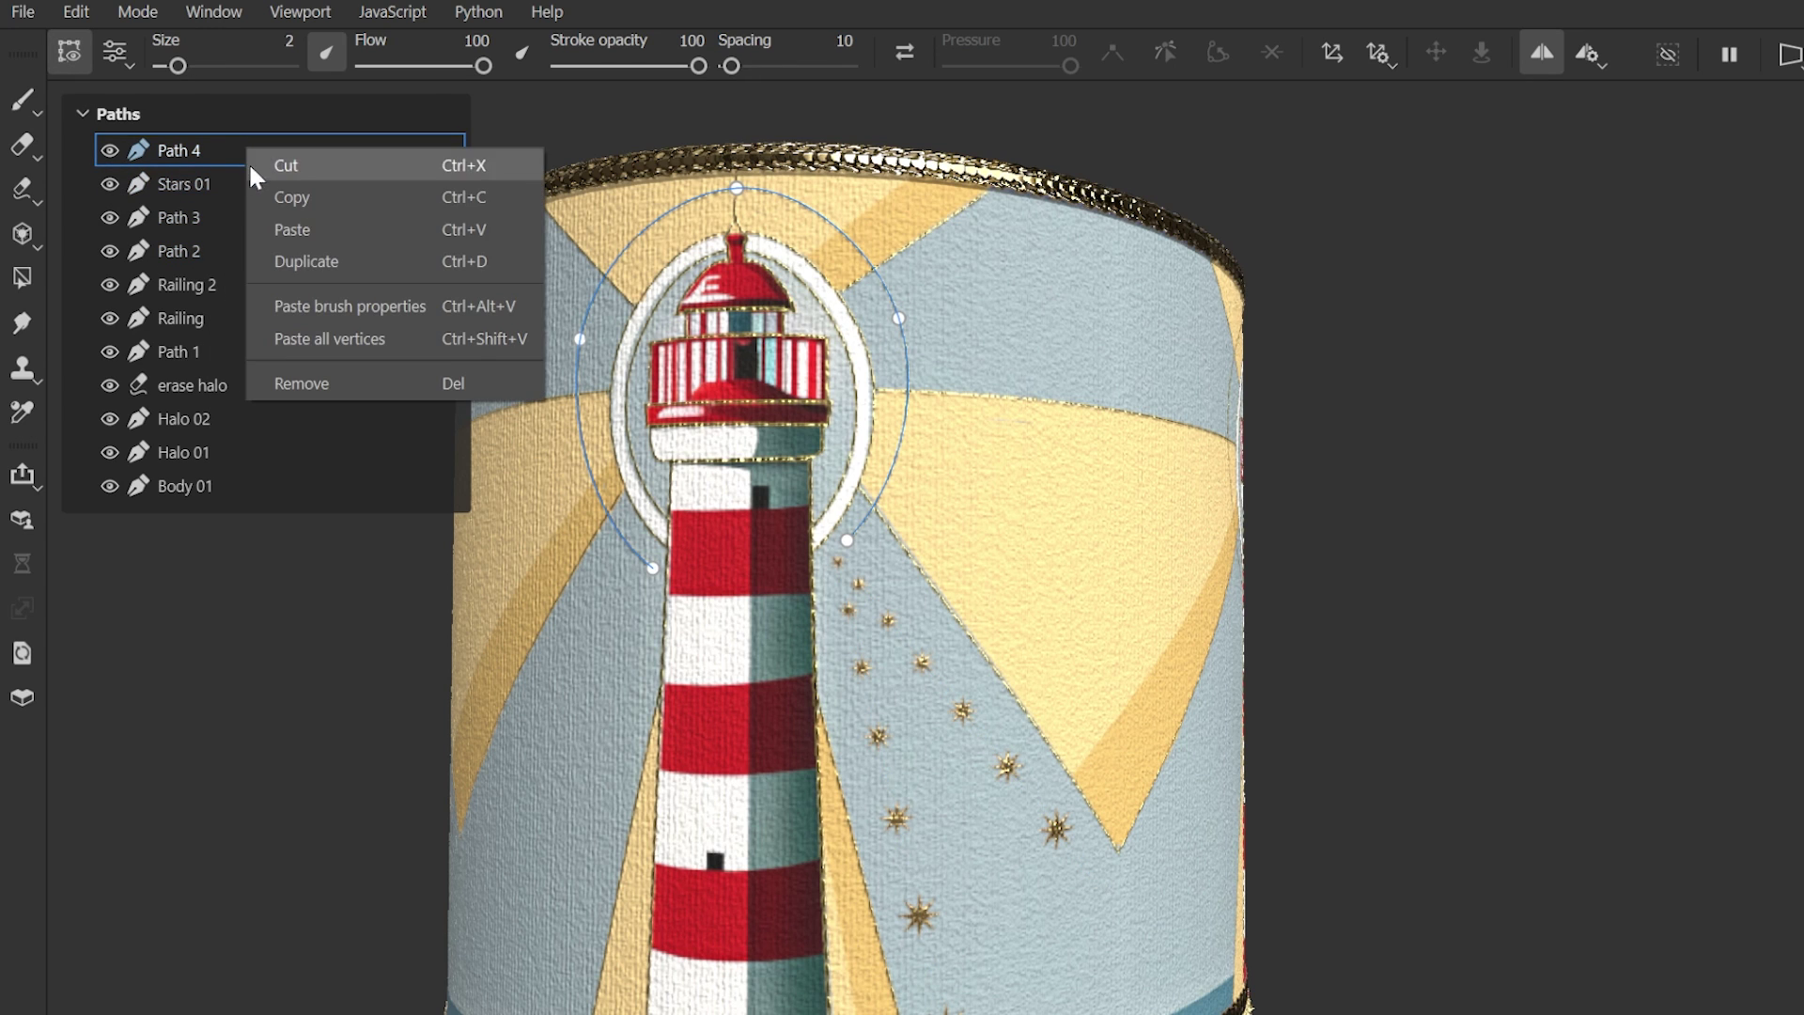
{"action": "left_click", "coordinate": [344, 297]}
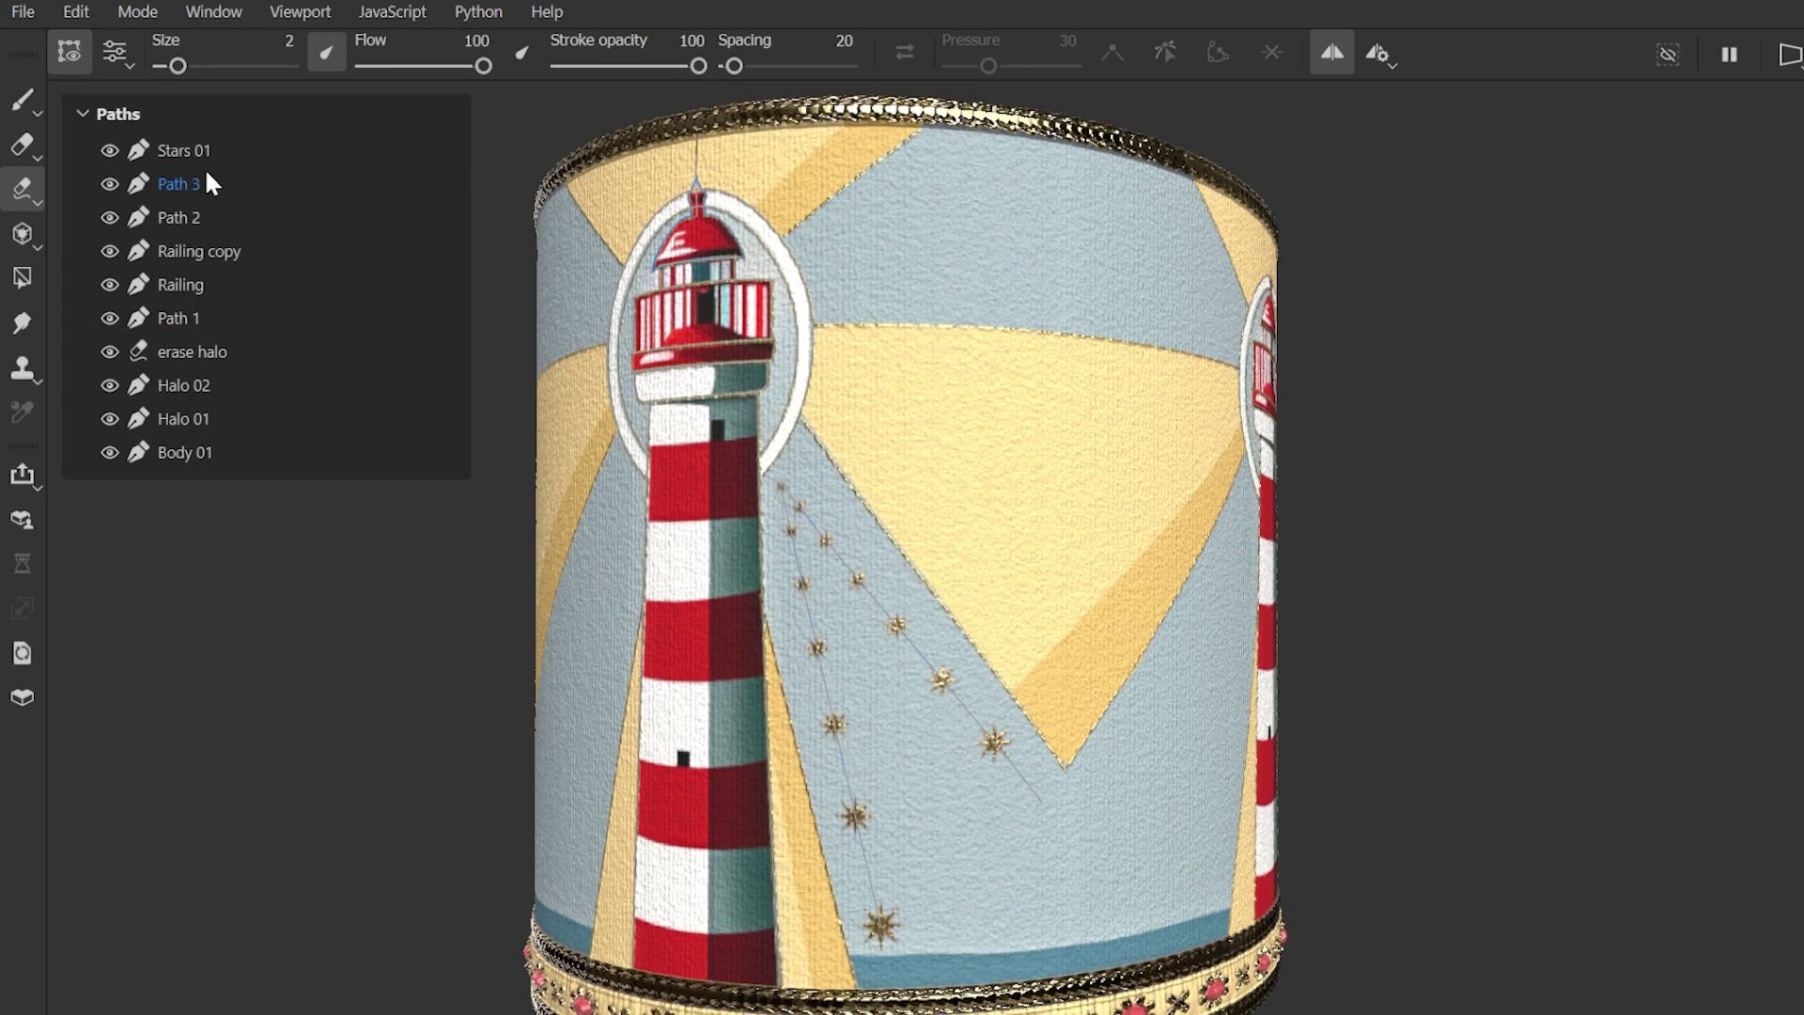
Copy the Stars 01 path and open the paste options for the erase halo path.
{"action": "left_click", "coordinate": [209, 145]}
{"action": "right_click", "coordinate": [208, 145]}
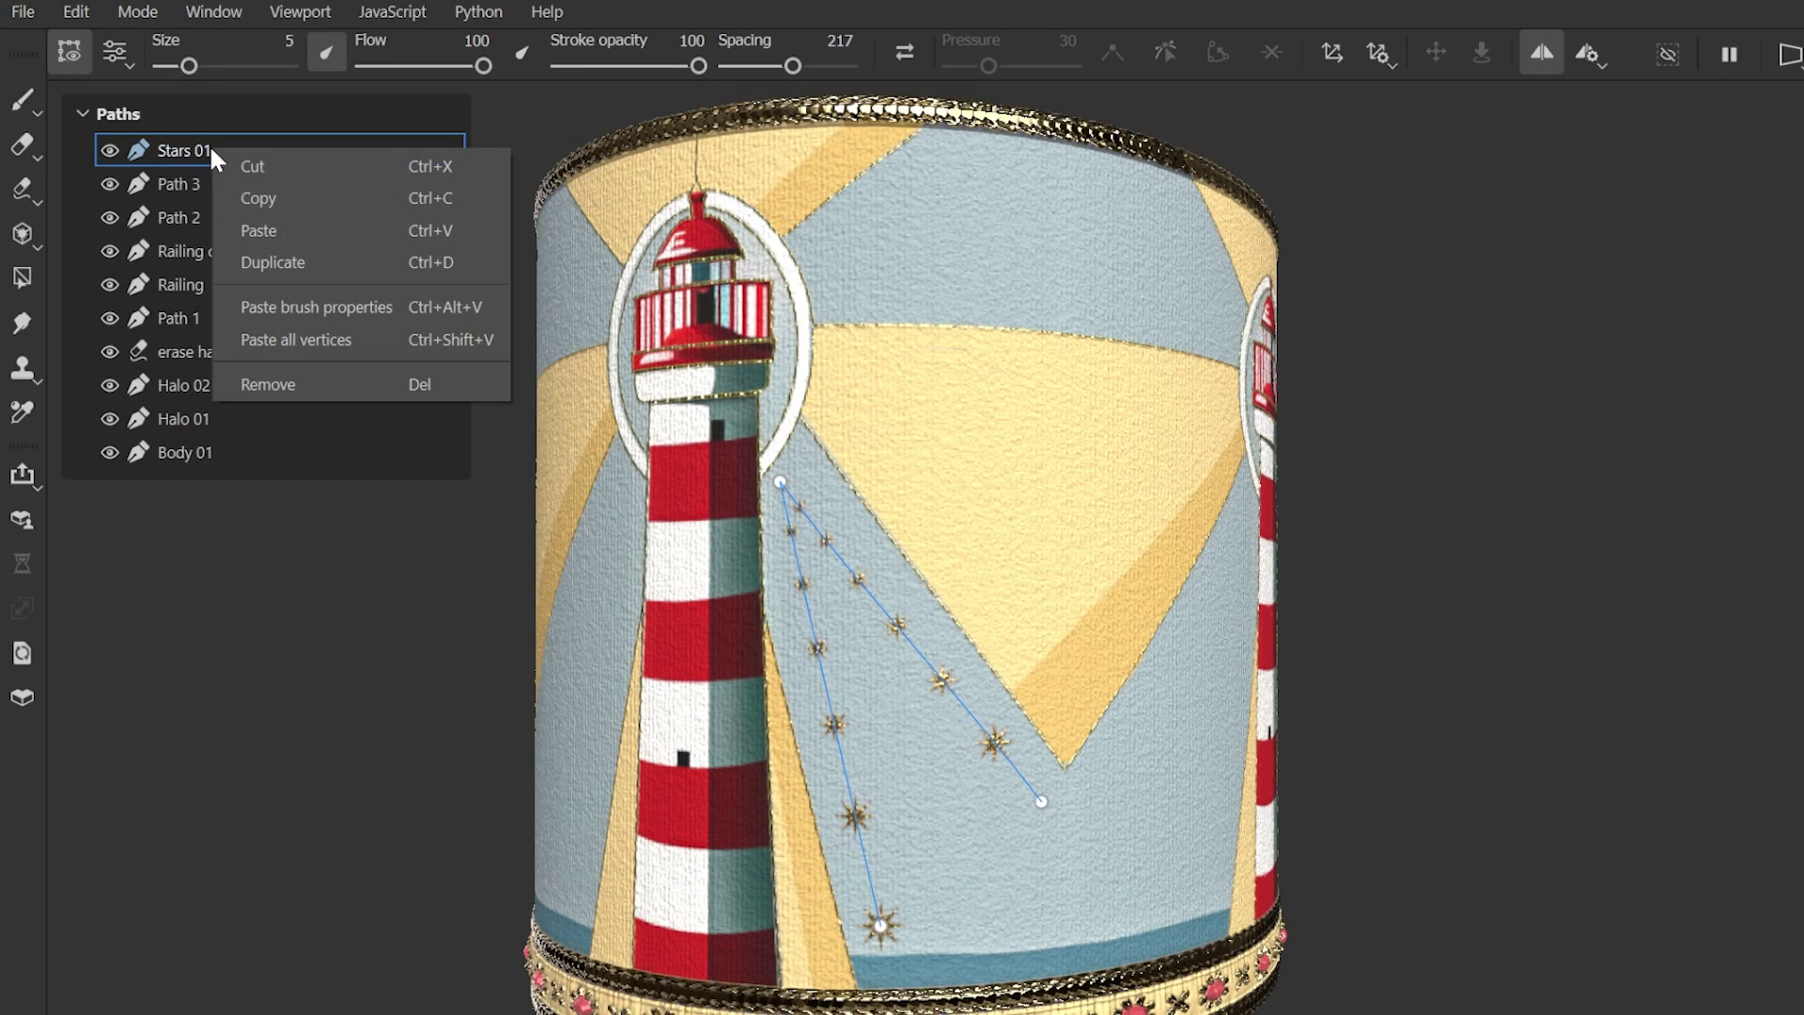
{"action": "left_click", "coordinate": [255, 192]}
{"action": "left_click", "coordinate": [231, 349]}
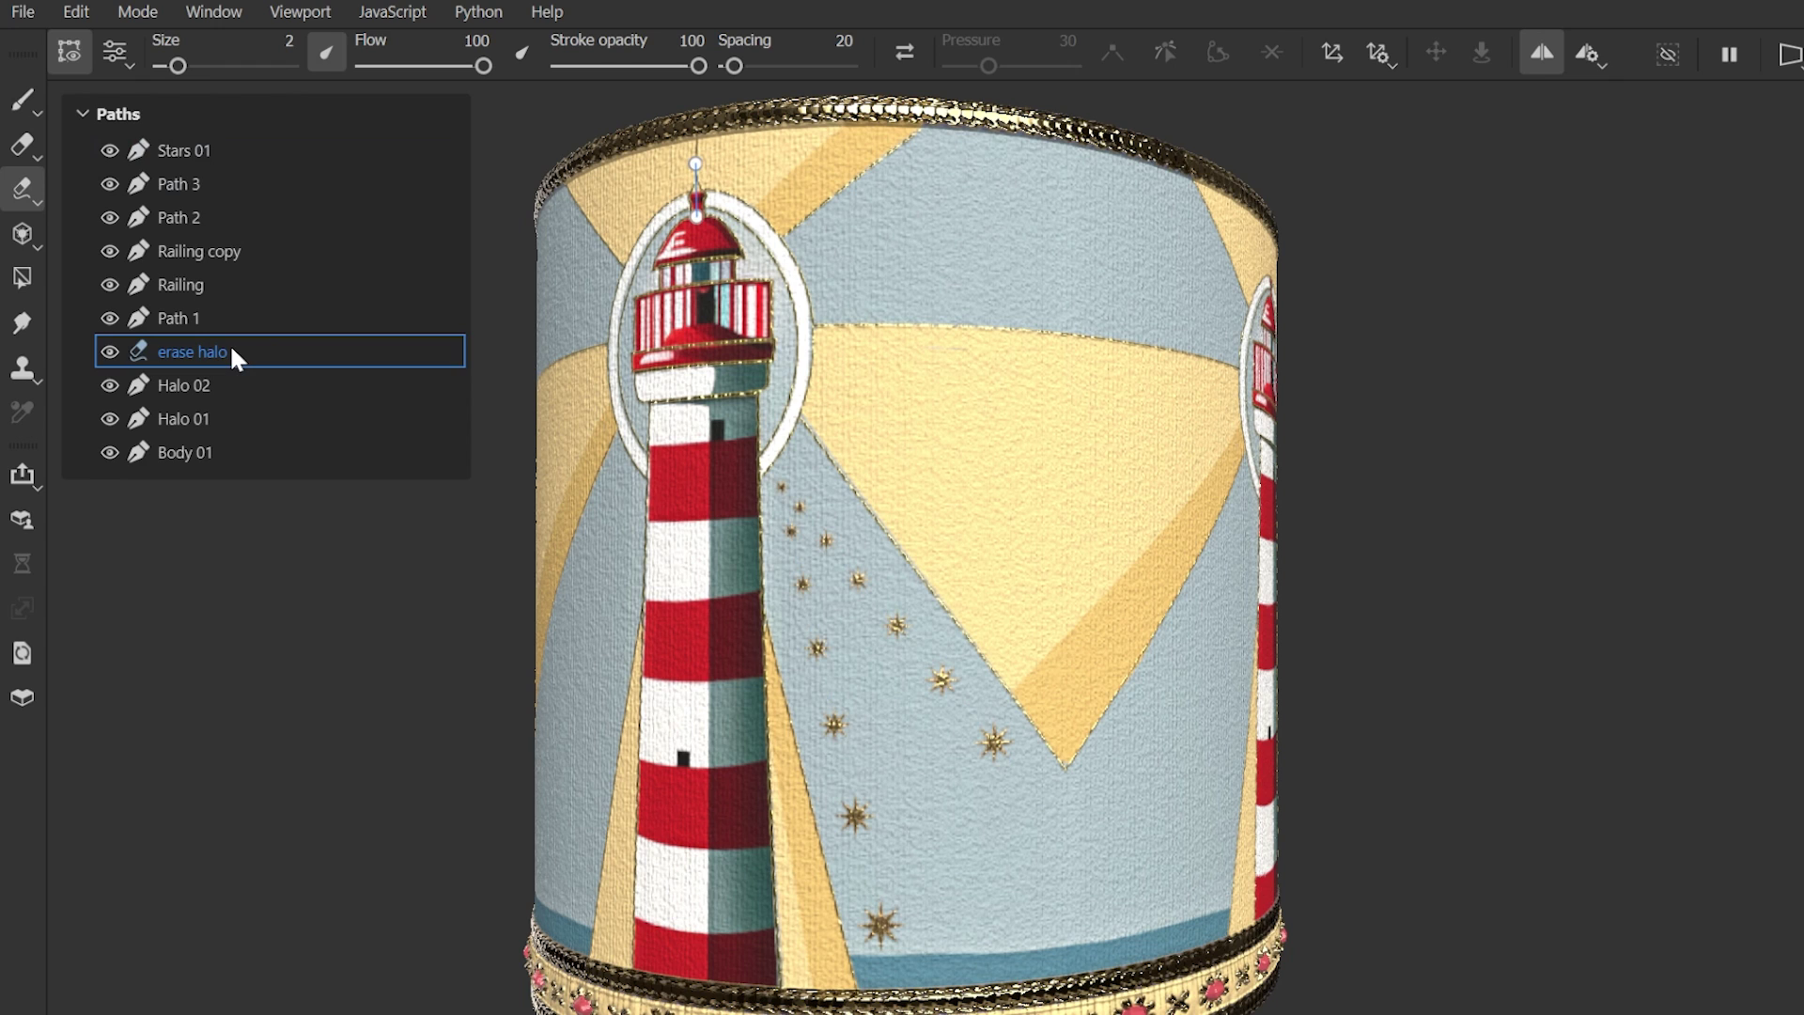
{"action": "right_click", "coordinate": [232, 349]}
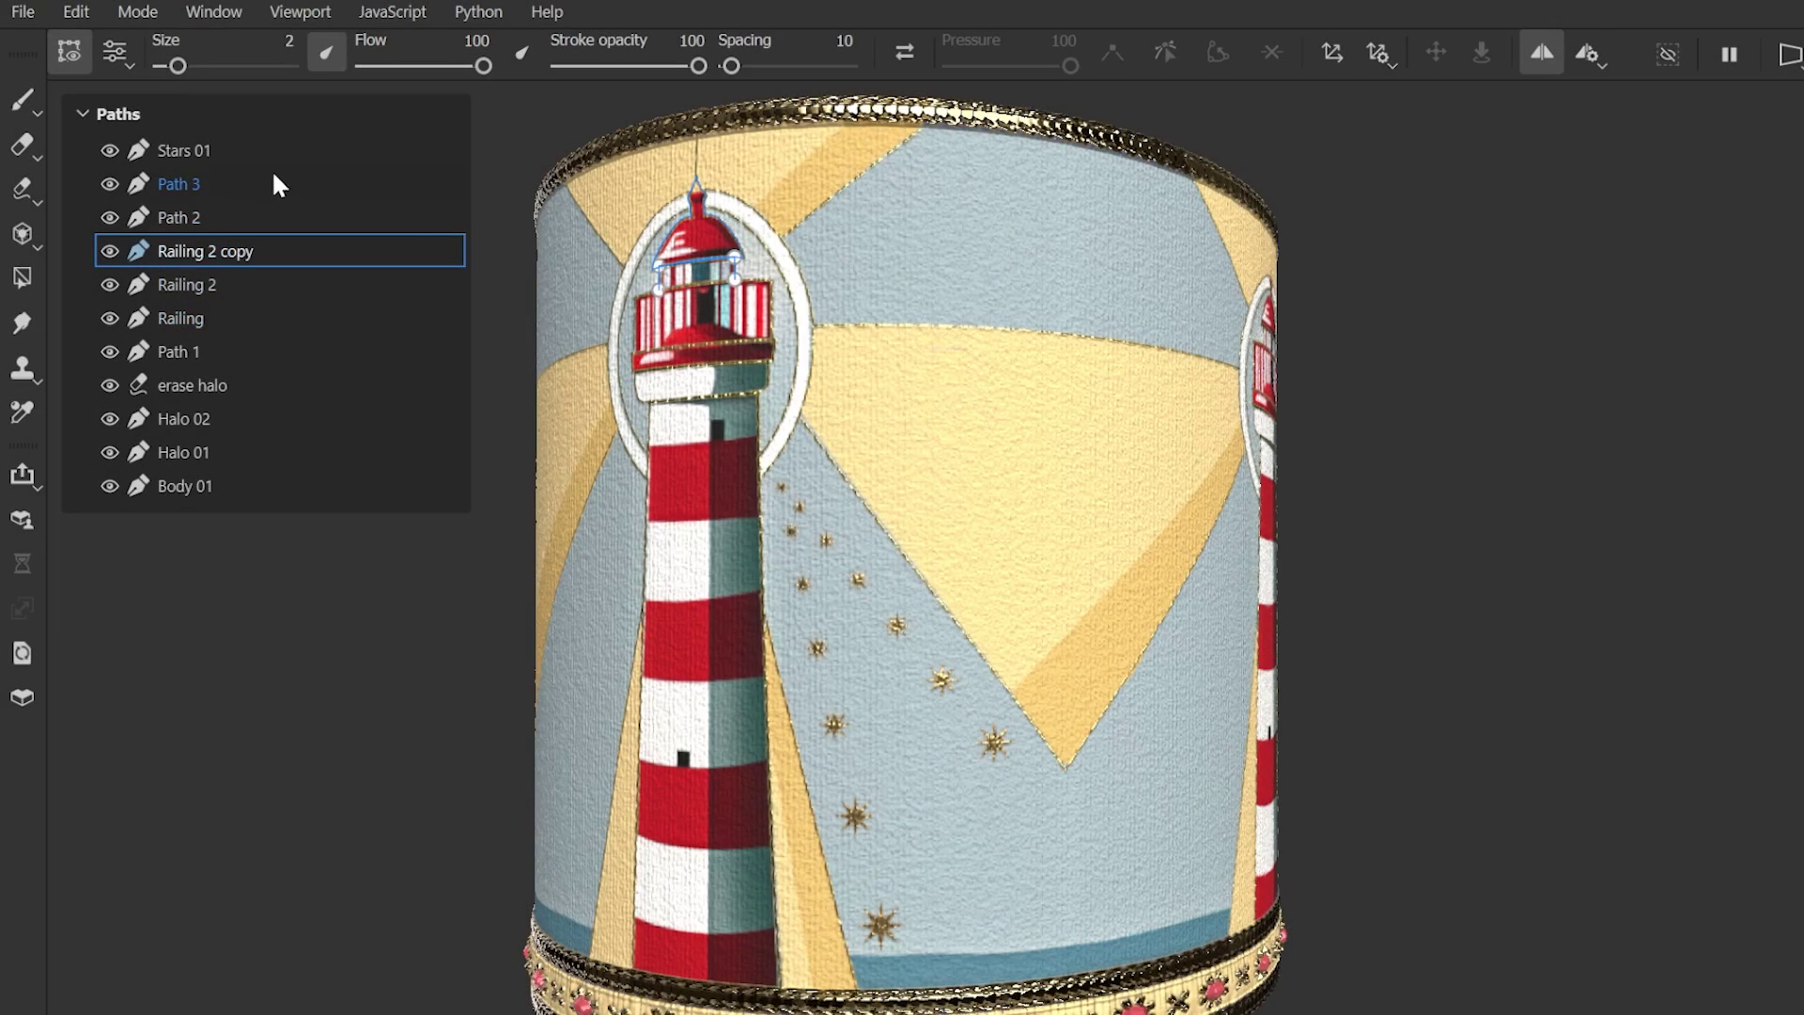
Copy the Stars 01 path and paste all of its vertices onto the Railing 2 copy path.
{"action": "left_click", "coordinate": [273, 151]}
{"action": "right_click", "coordinate": [272, 150]}
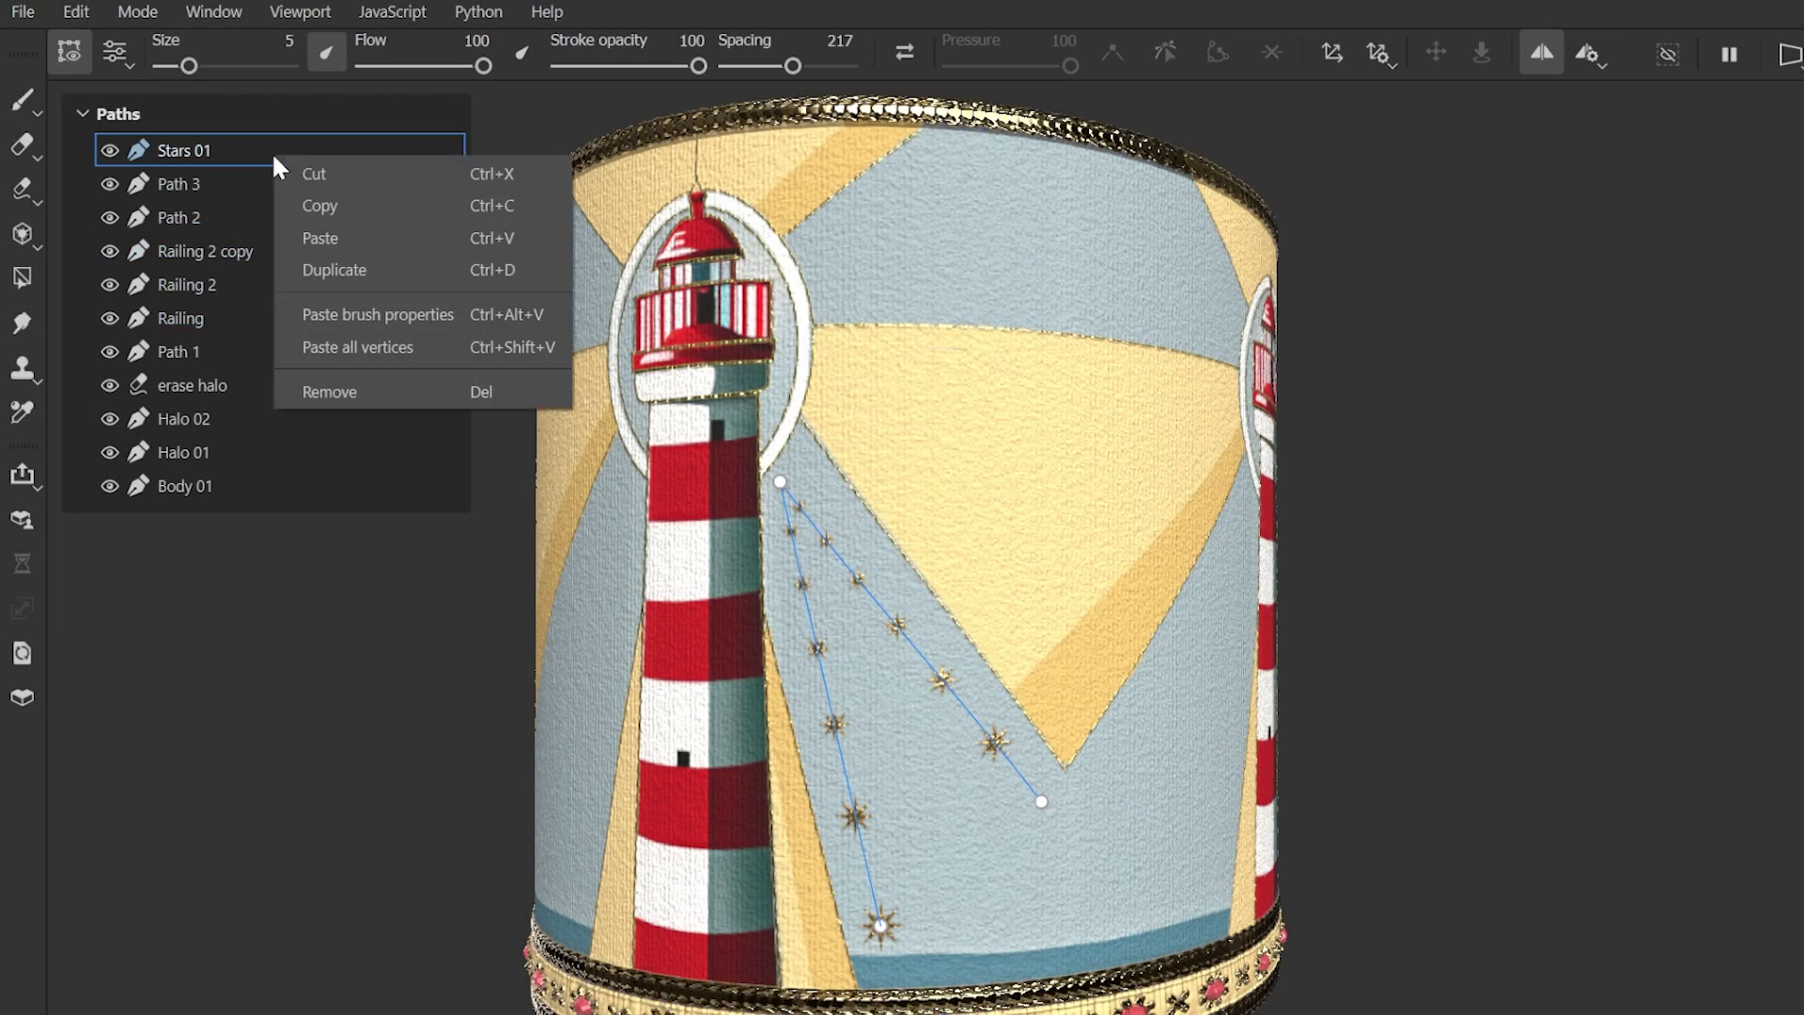
{"action": "left_click", "coordinate": [303, 203]}
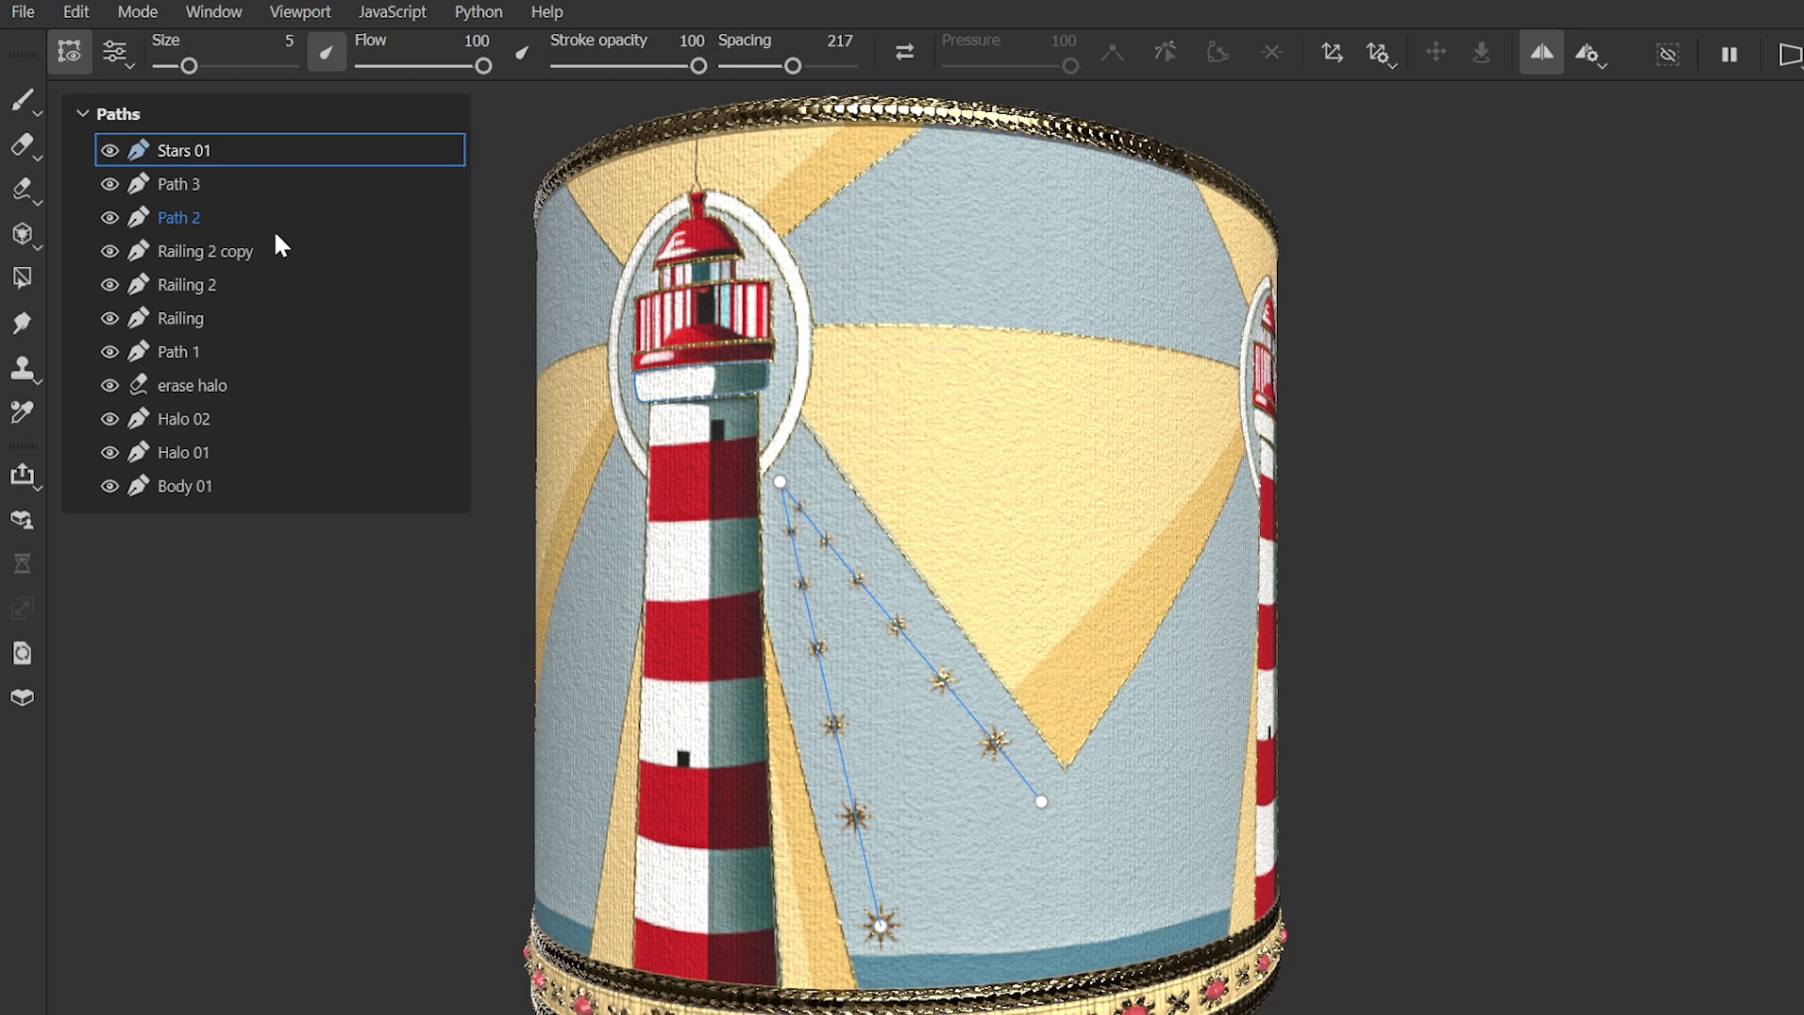
{"action": "left_click", "coordinate": [269, 252]}
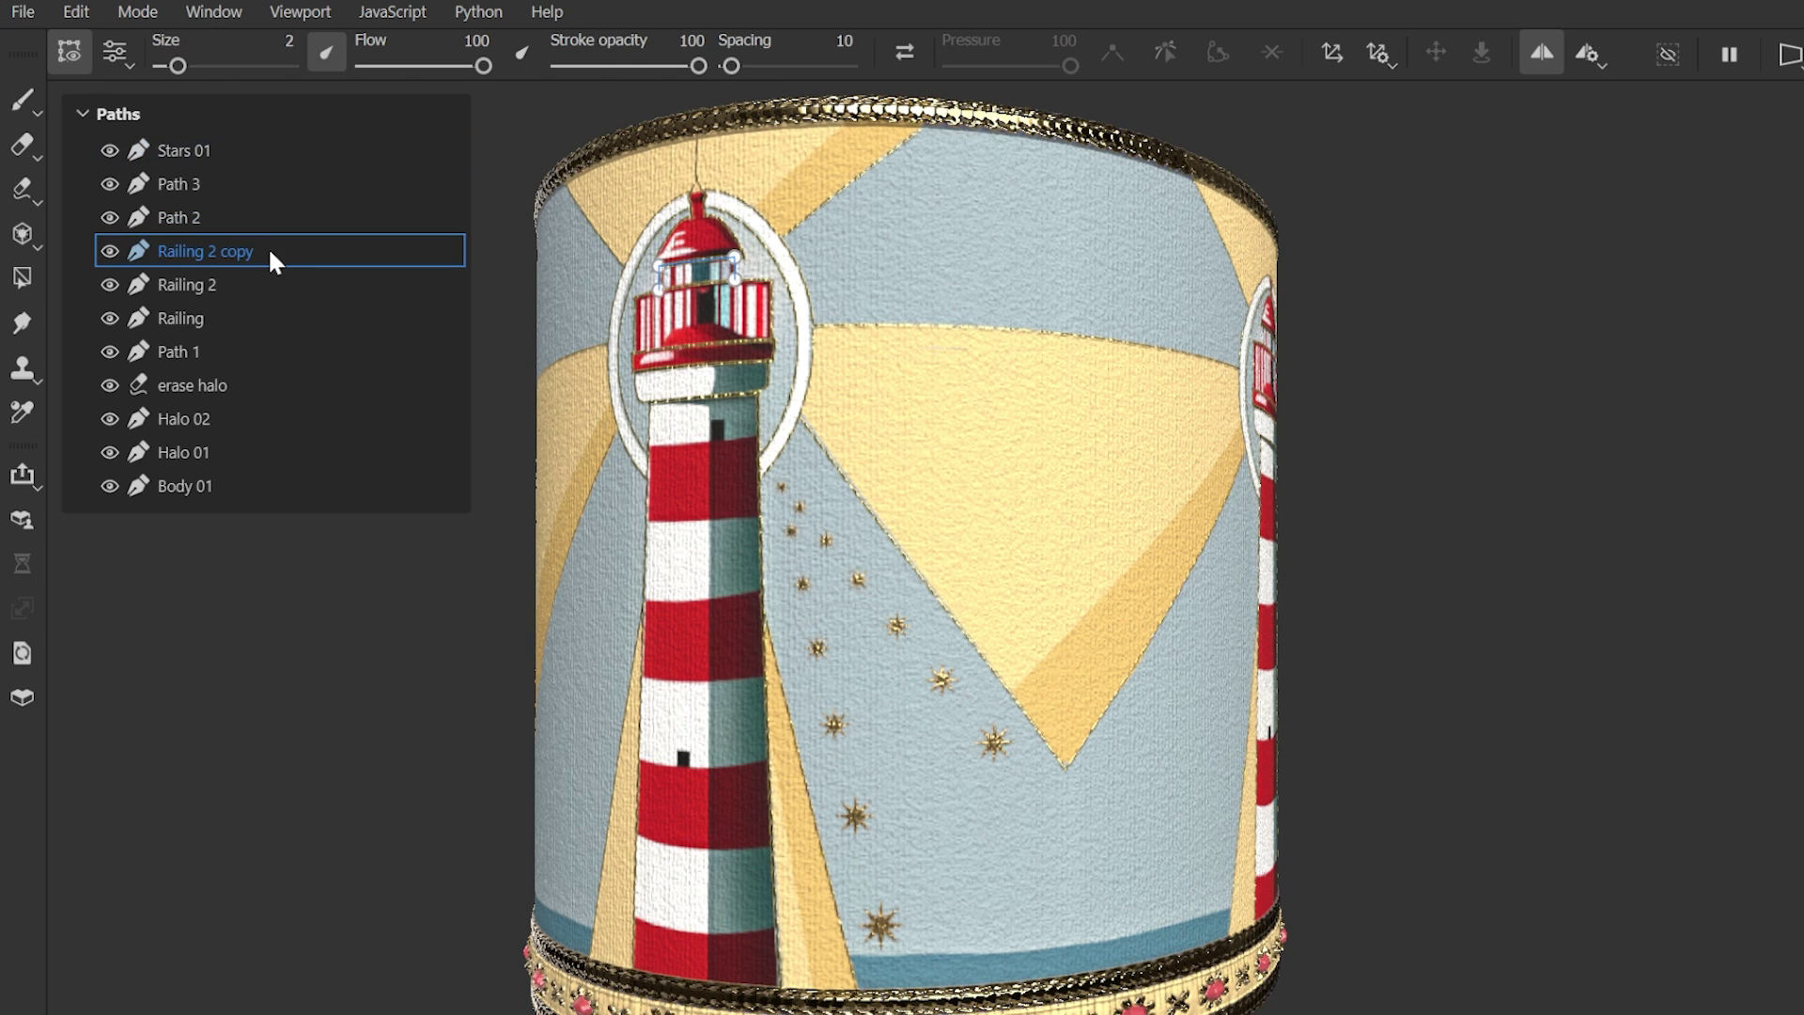
{"action": "right_click", "coordinate": [270, 251]}
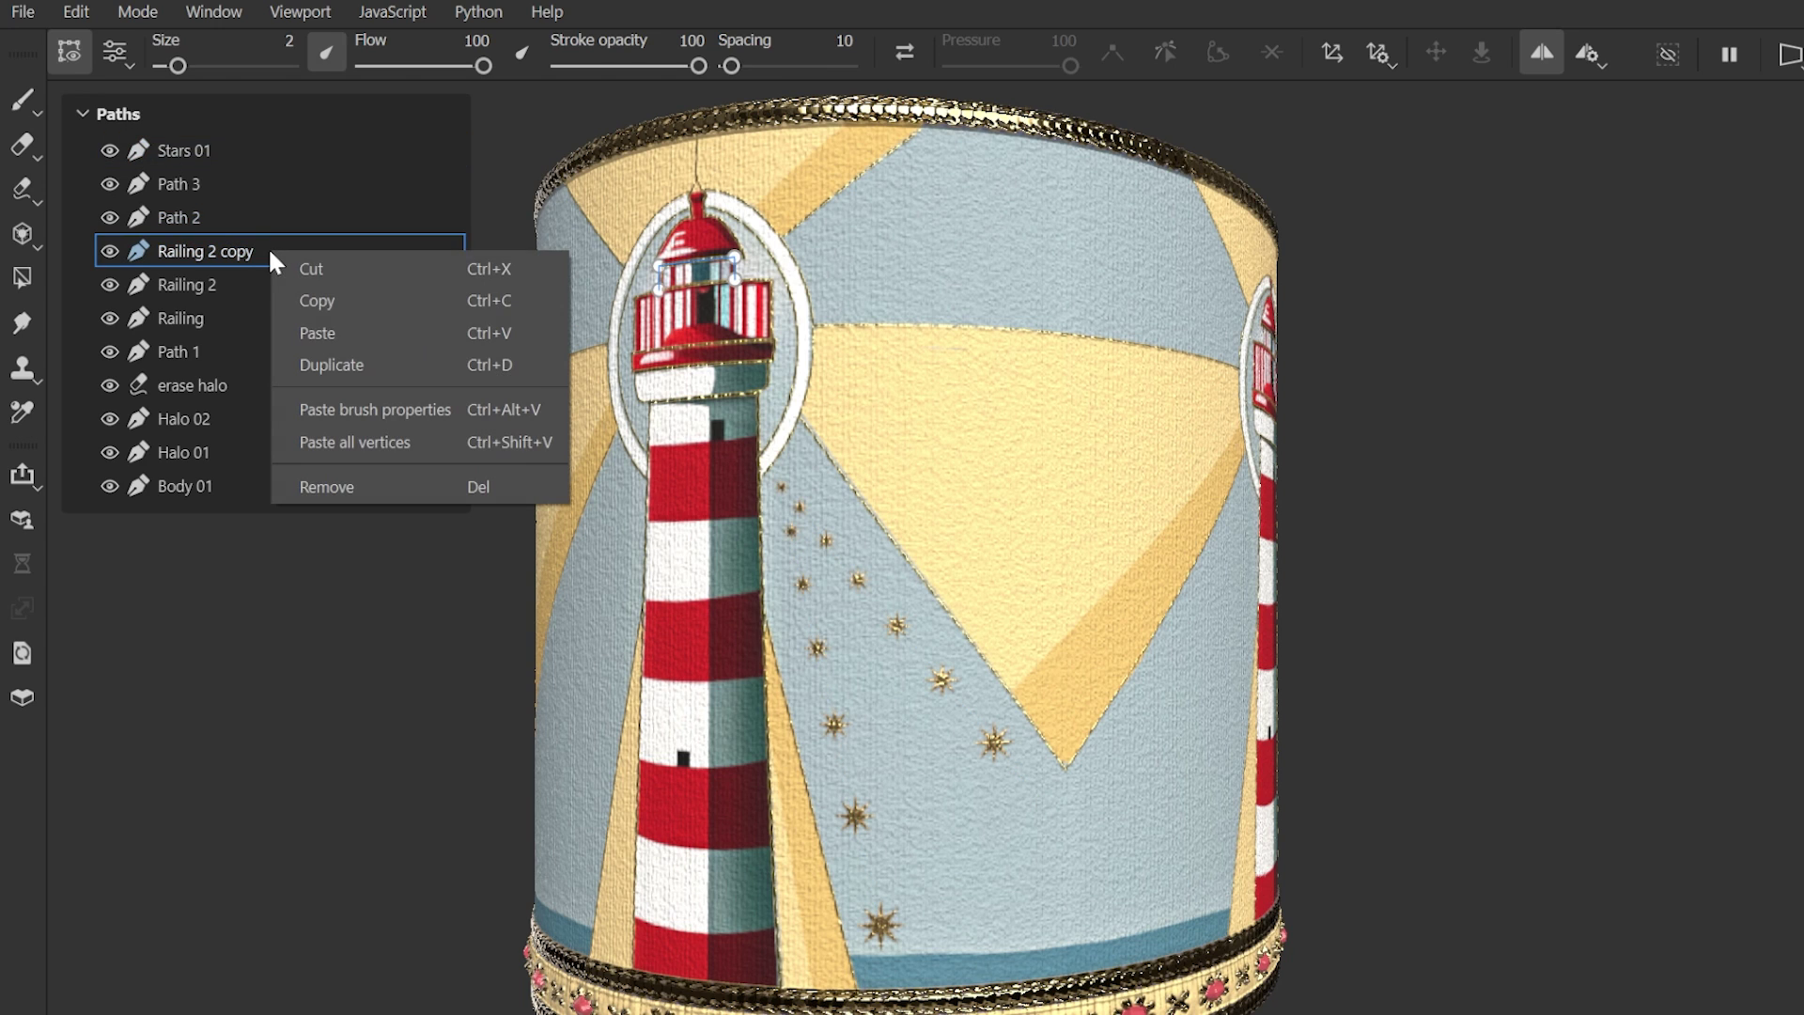
{"action": "left_click", "coordinate": [335, 444]}
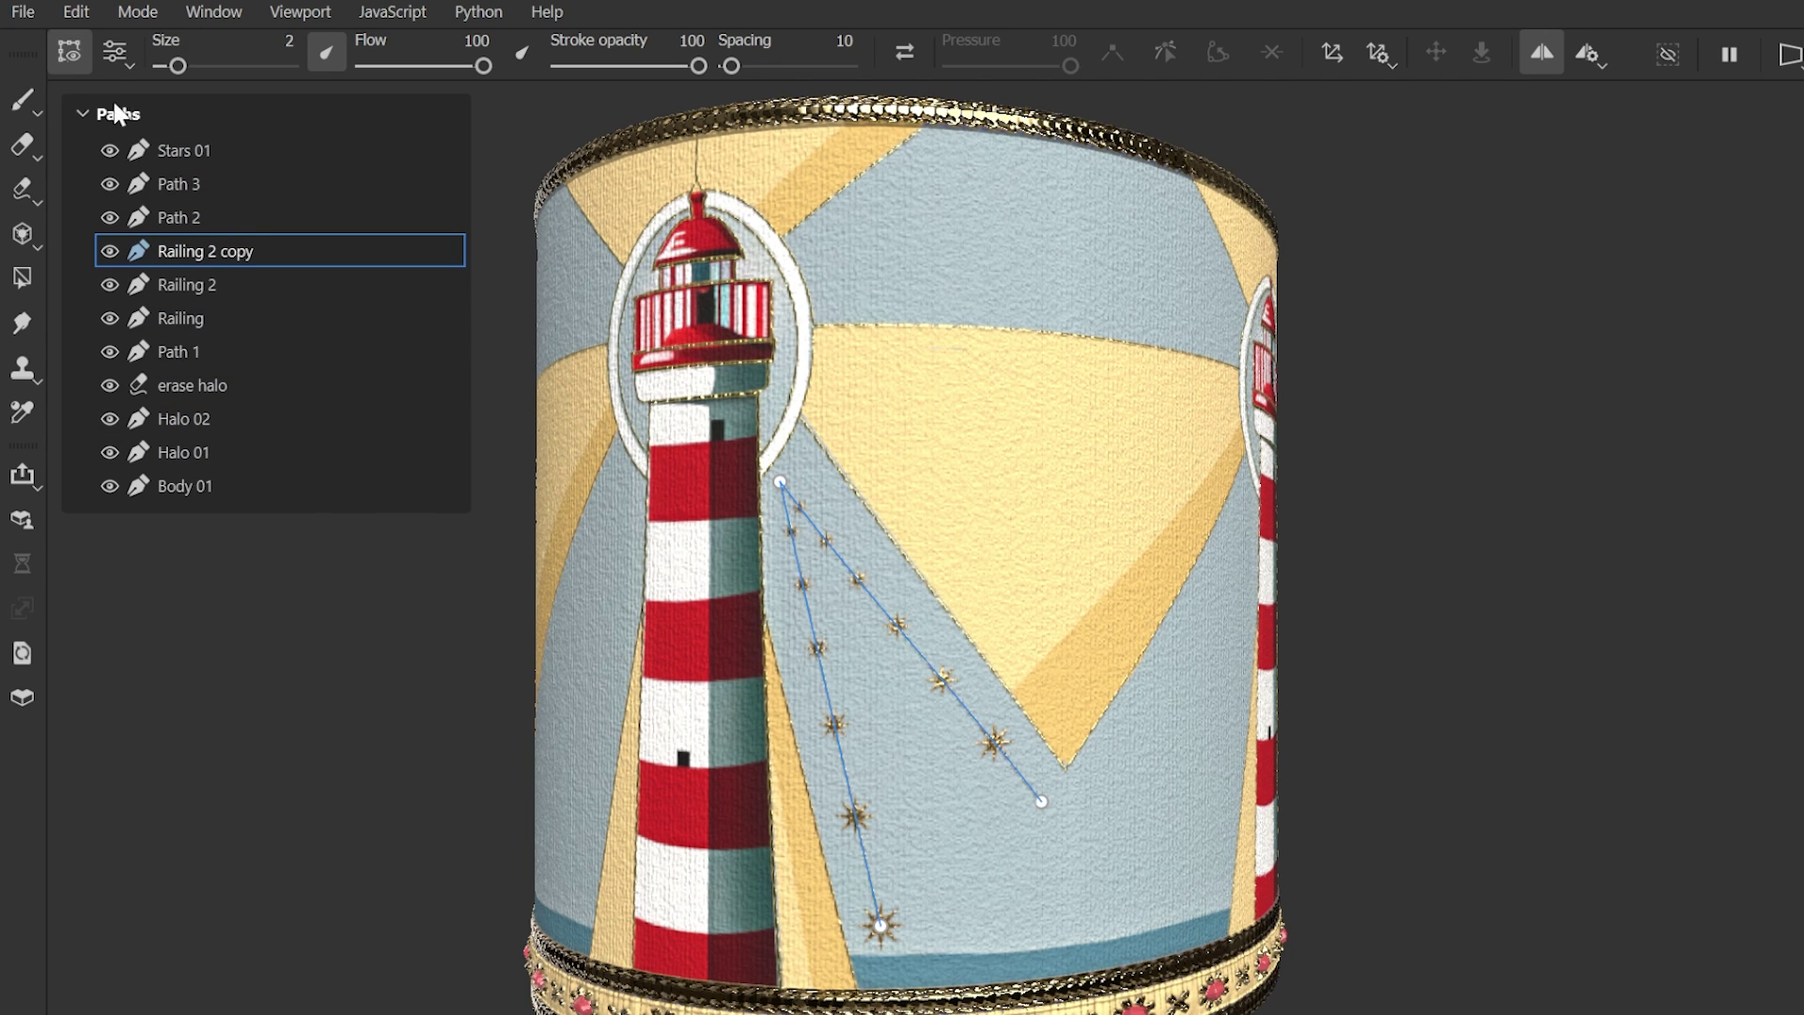
{"action": "left_click", "coordinate": [83, 62]}
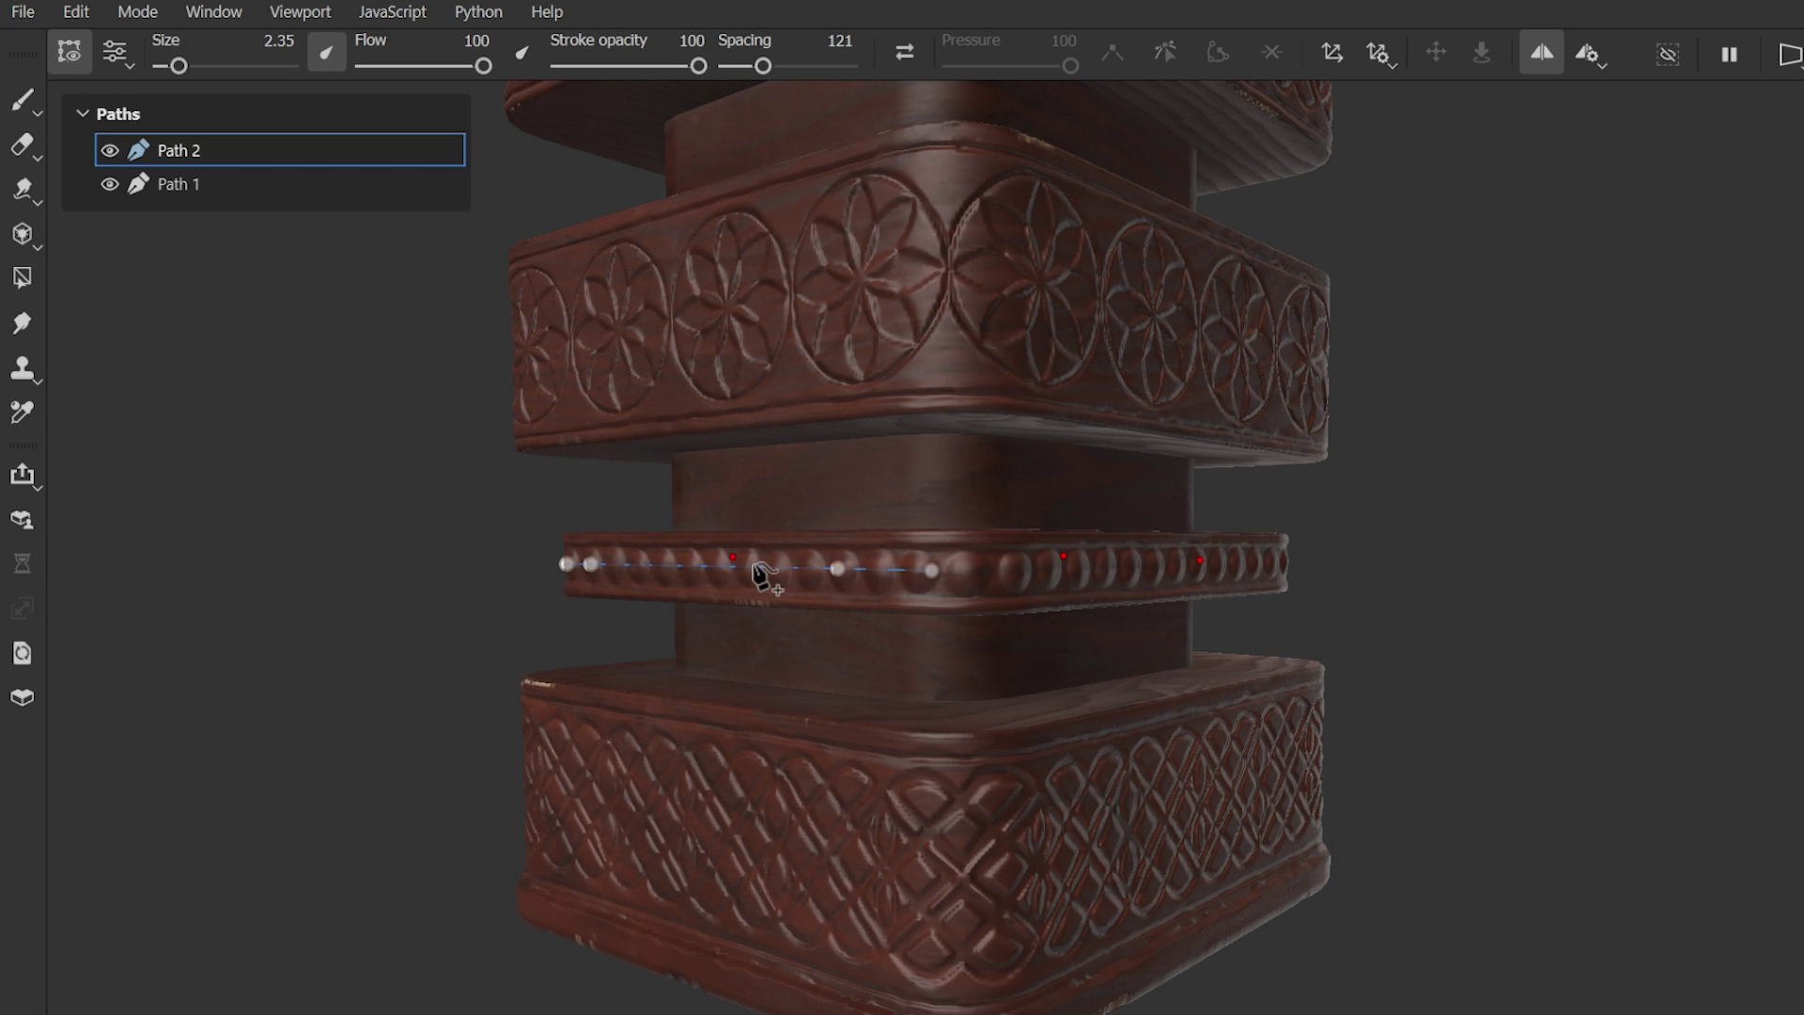
Select a Path 2 vertex on the thin beaded moulding, show the transform manipulator and move the vertex toward the lower carved block.
{"action": "left_click", "coordinate": [837, 570]}
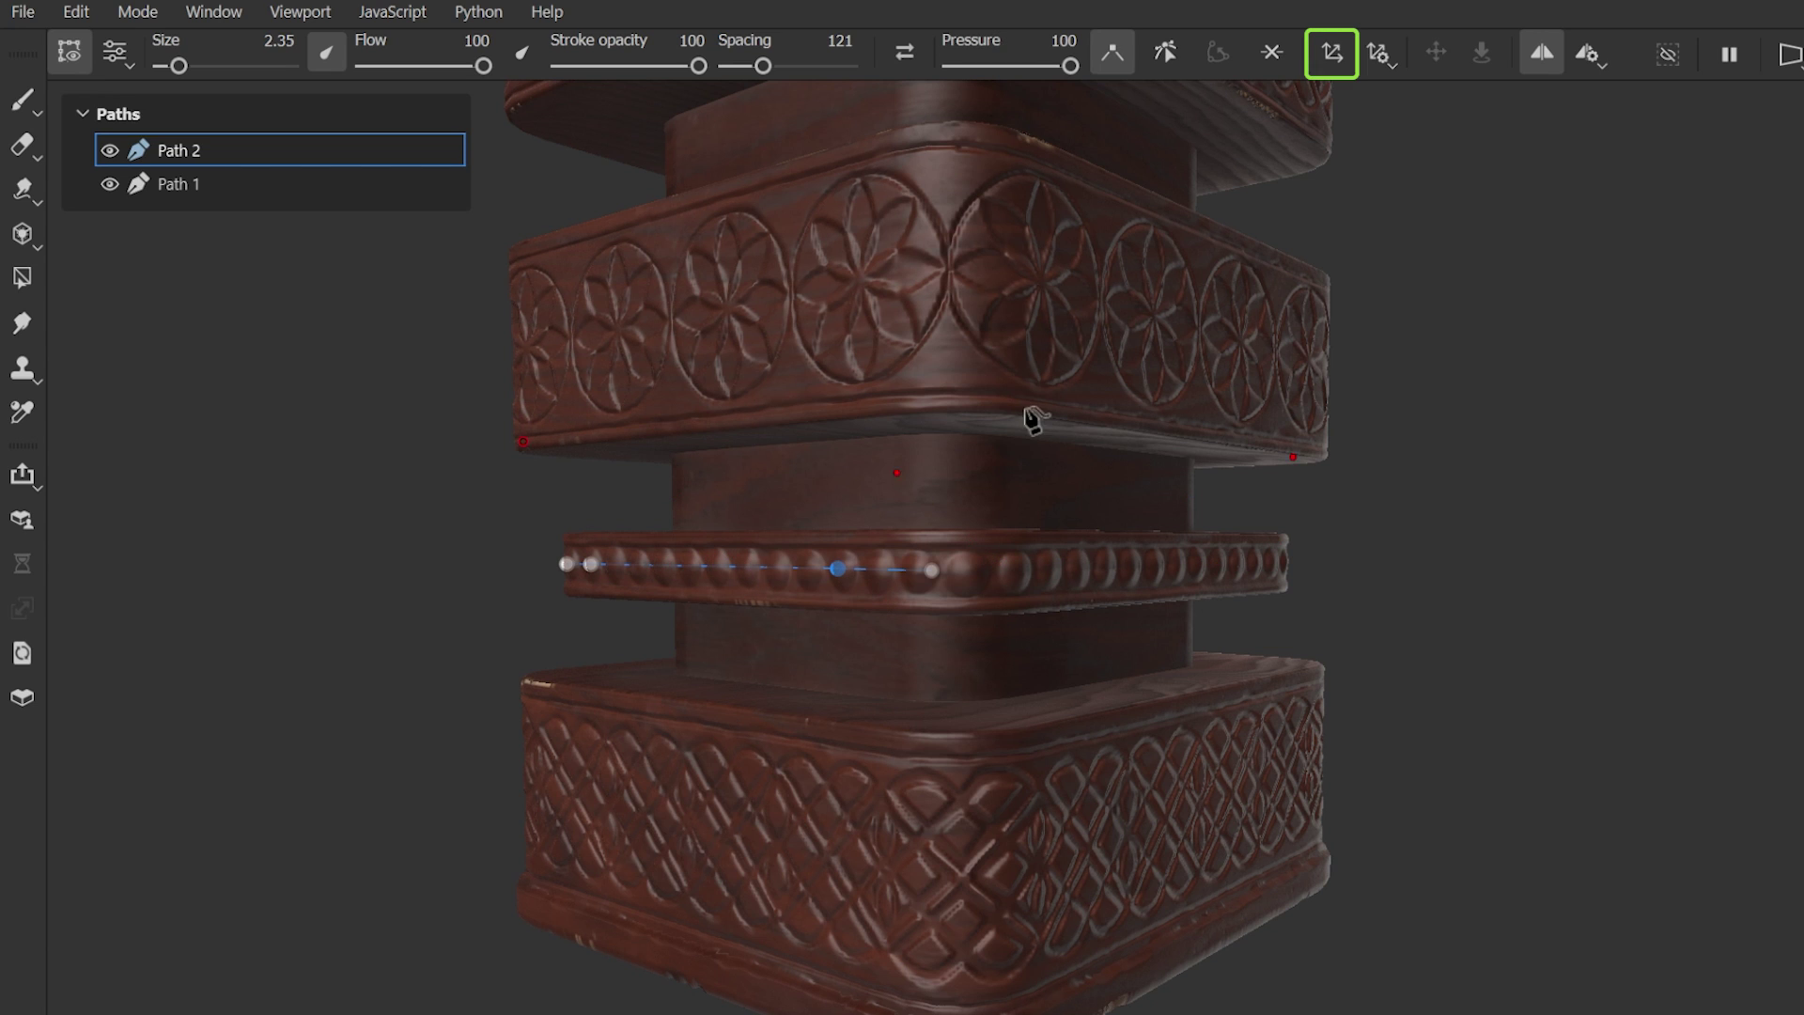
{"action": "left_click", "coordinate": [1336, 58]}
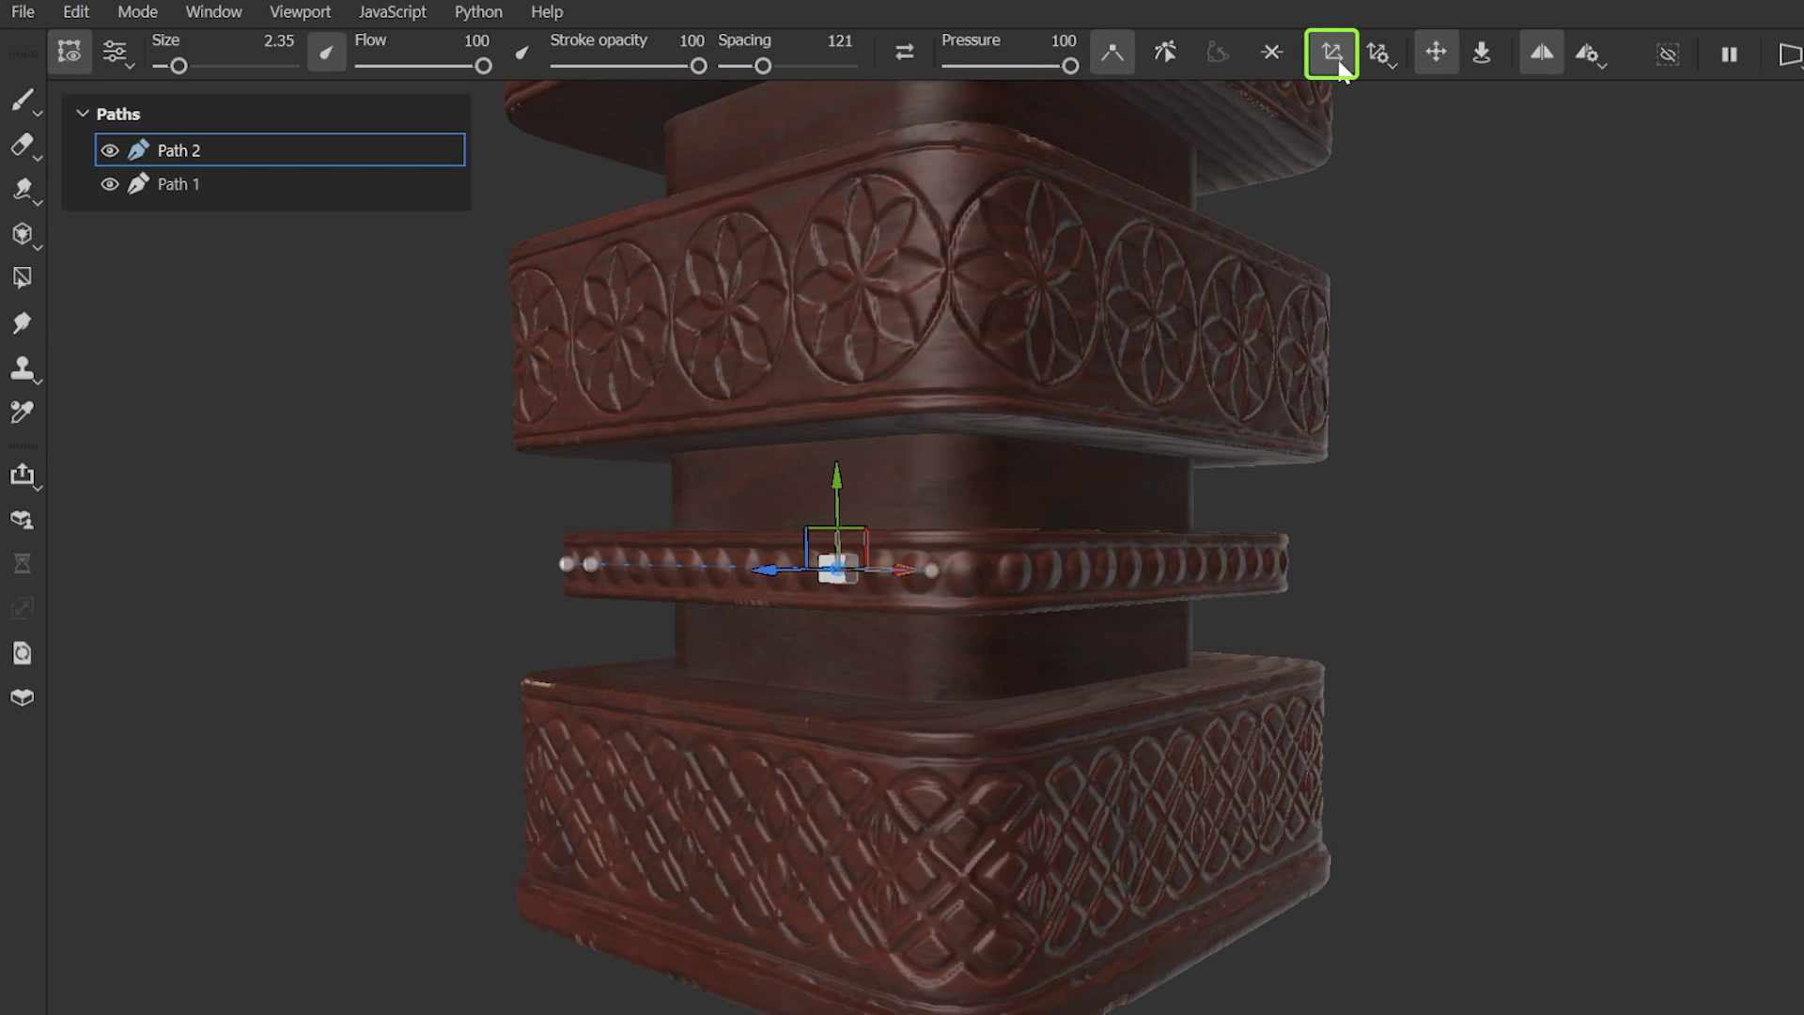
{"action": "left_click_drag", "start_coordinate": [848, 584], "coordinate": [679, 700]}
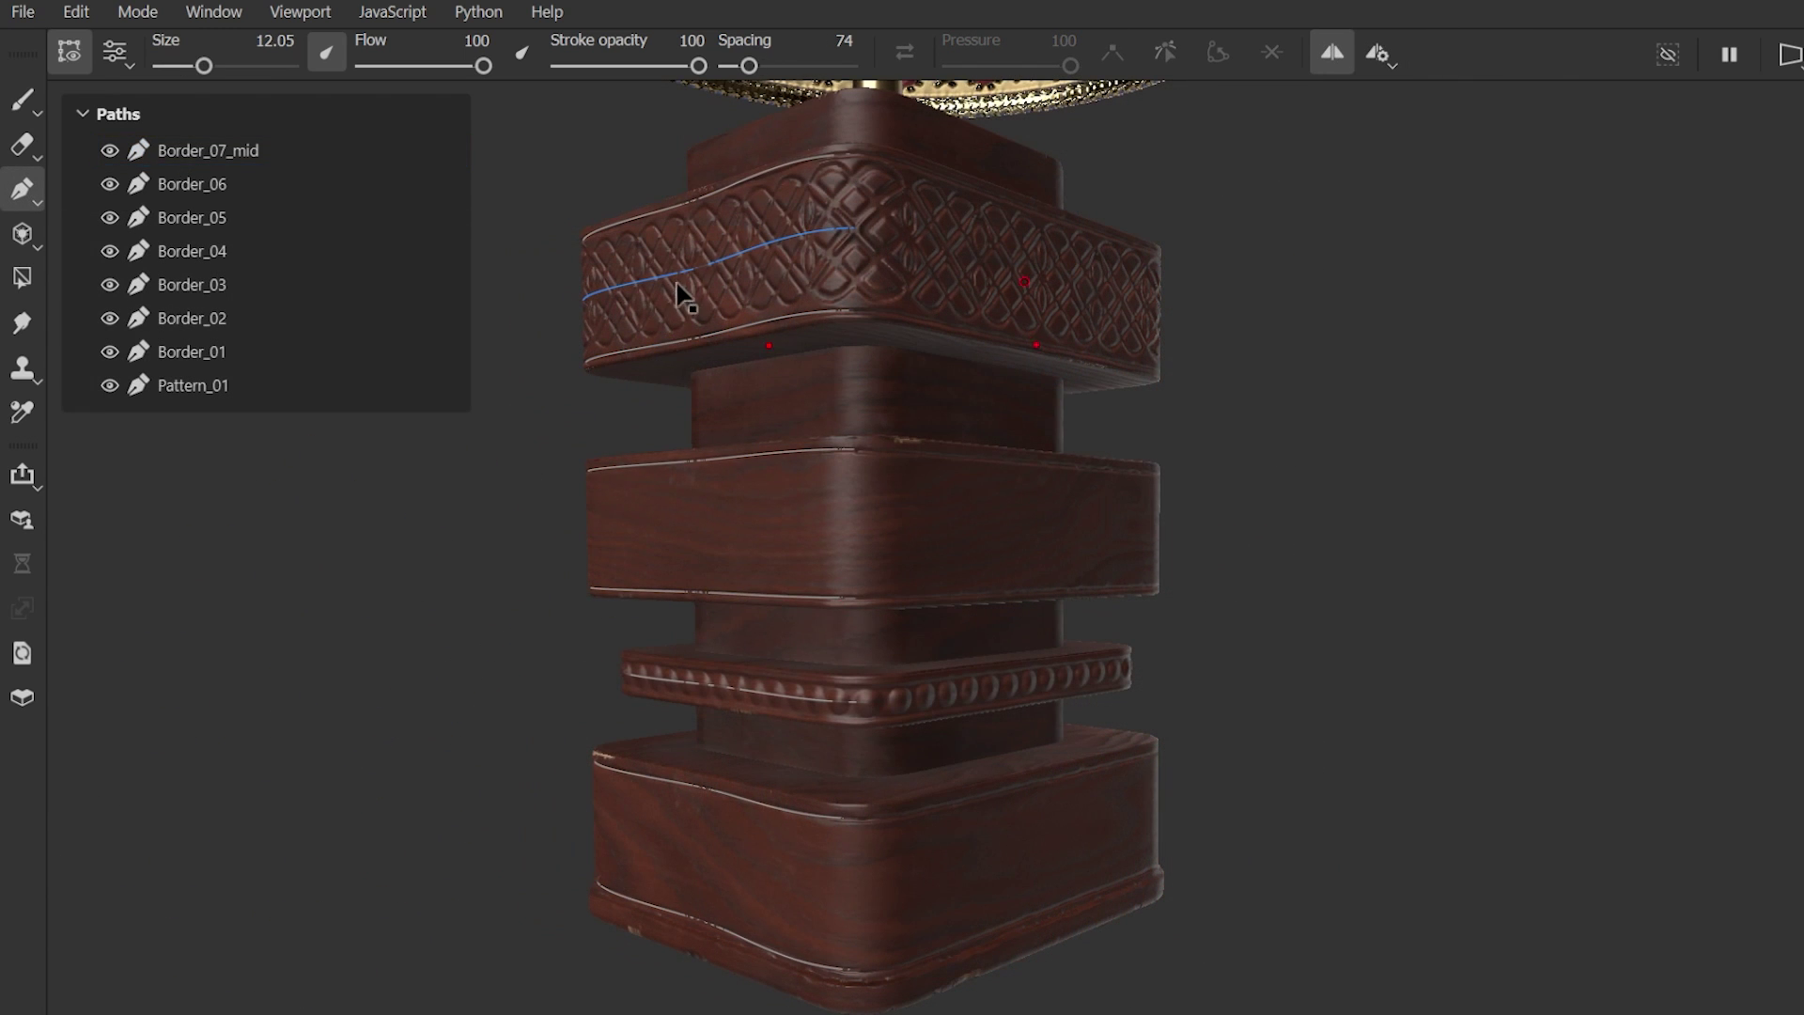
Duplicate the Pattern_01 path, select all vertices of the copy and move them straight down onto the middle block.
{"action": "left_click", "coordinate": [693, 282]}
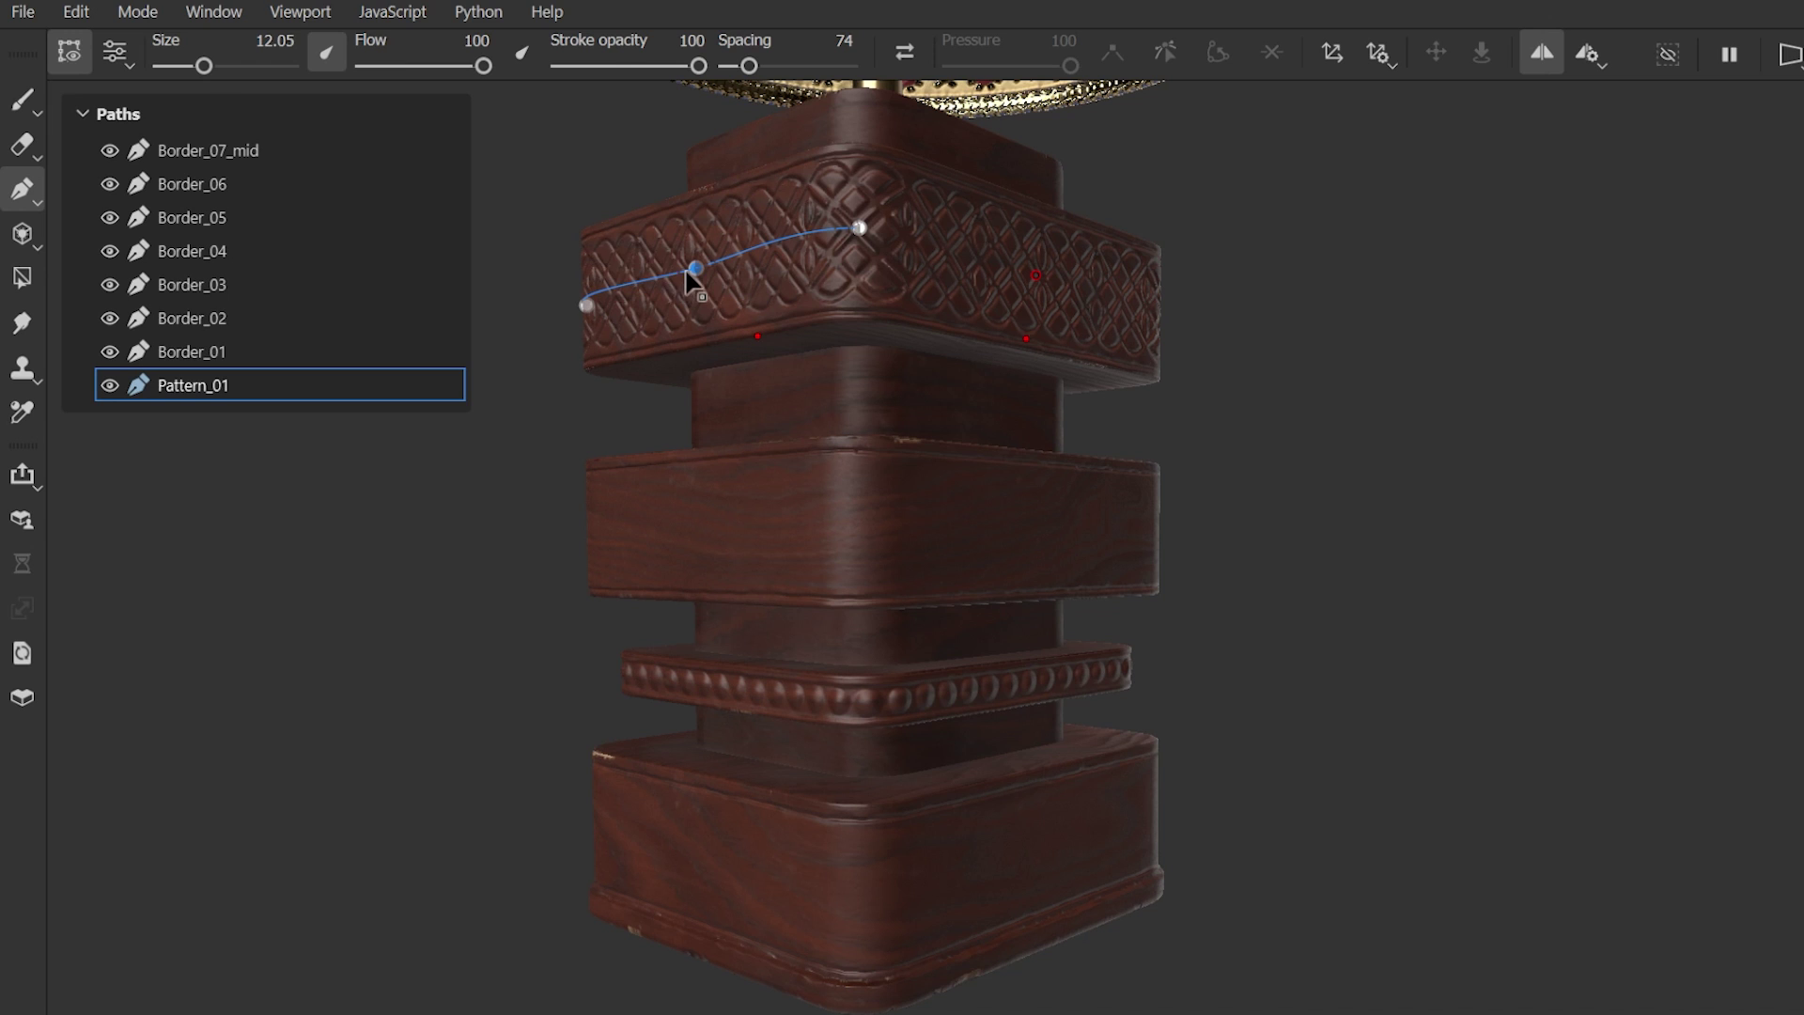
{"action": "right_click", "coordinate": [304, 380]}
{"action": "left_click", "coordinate": [407, 494]}
{"action": "left_click_drag", "start_coordinate": [516, 167], "coordinate": [933, 417]}
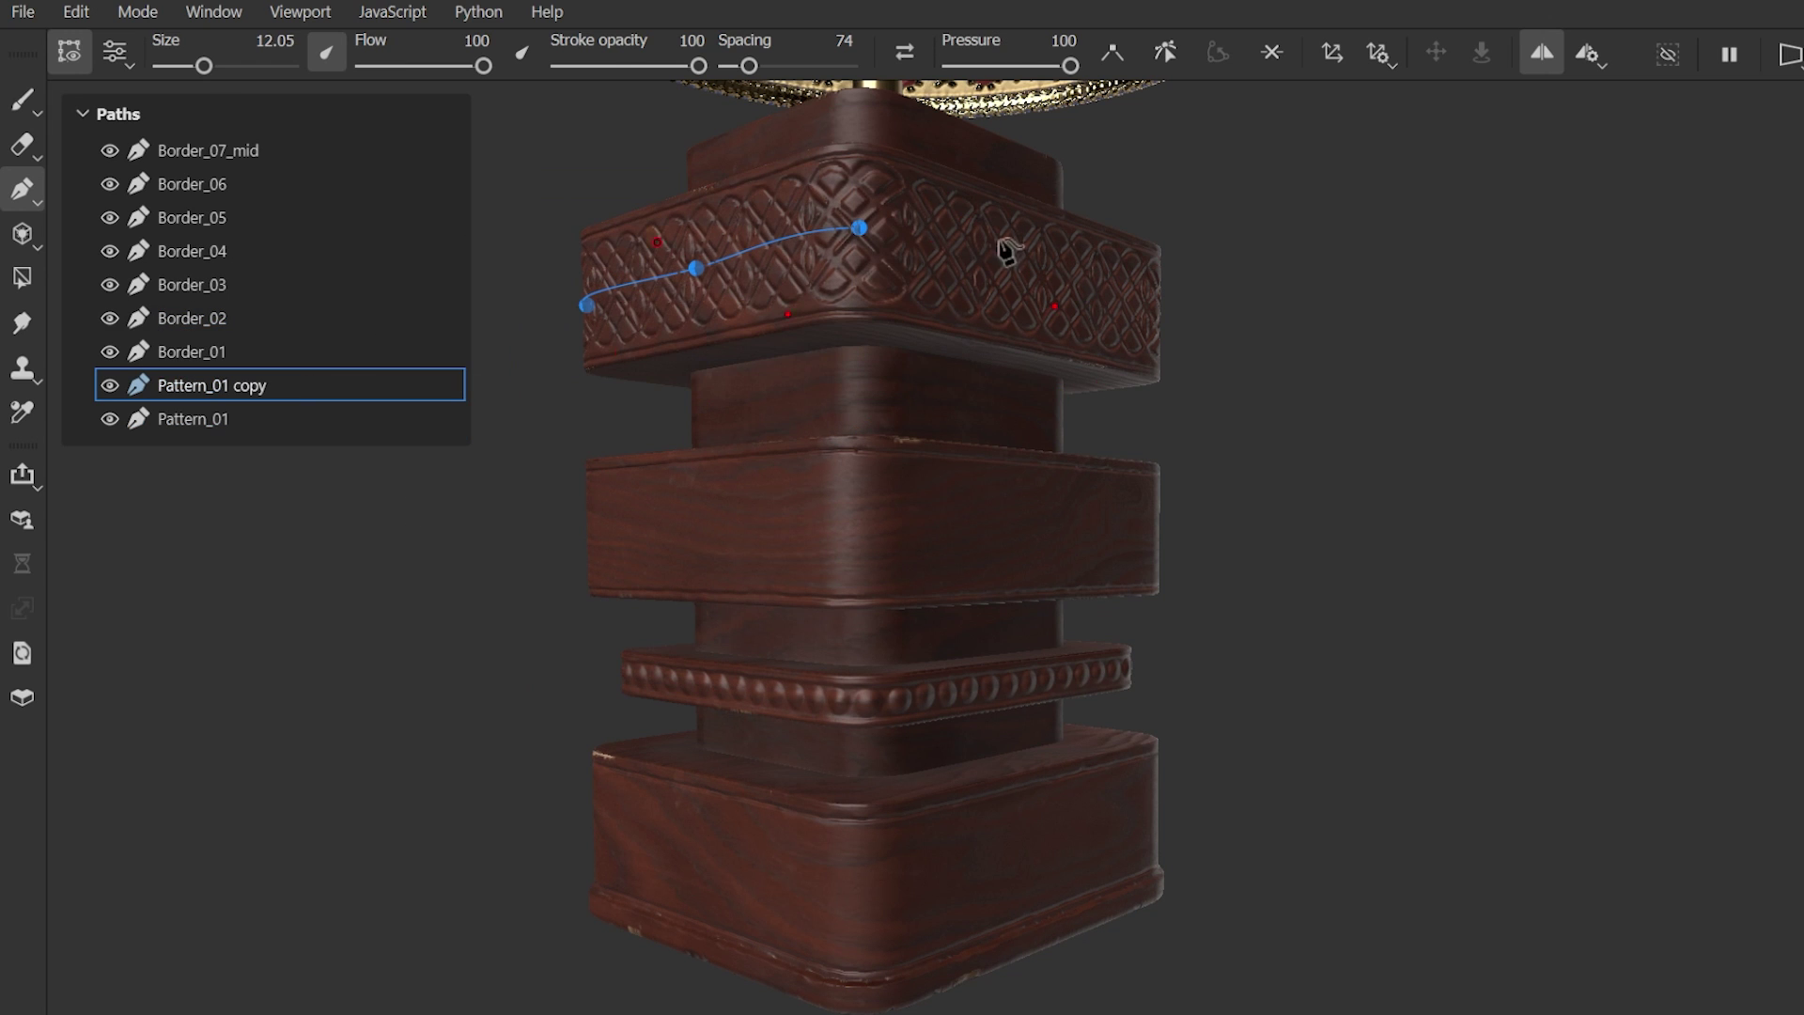
{"action": "left_click_drag", "start_coordinate": [710, 186], "coordinate": [709, 453]}
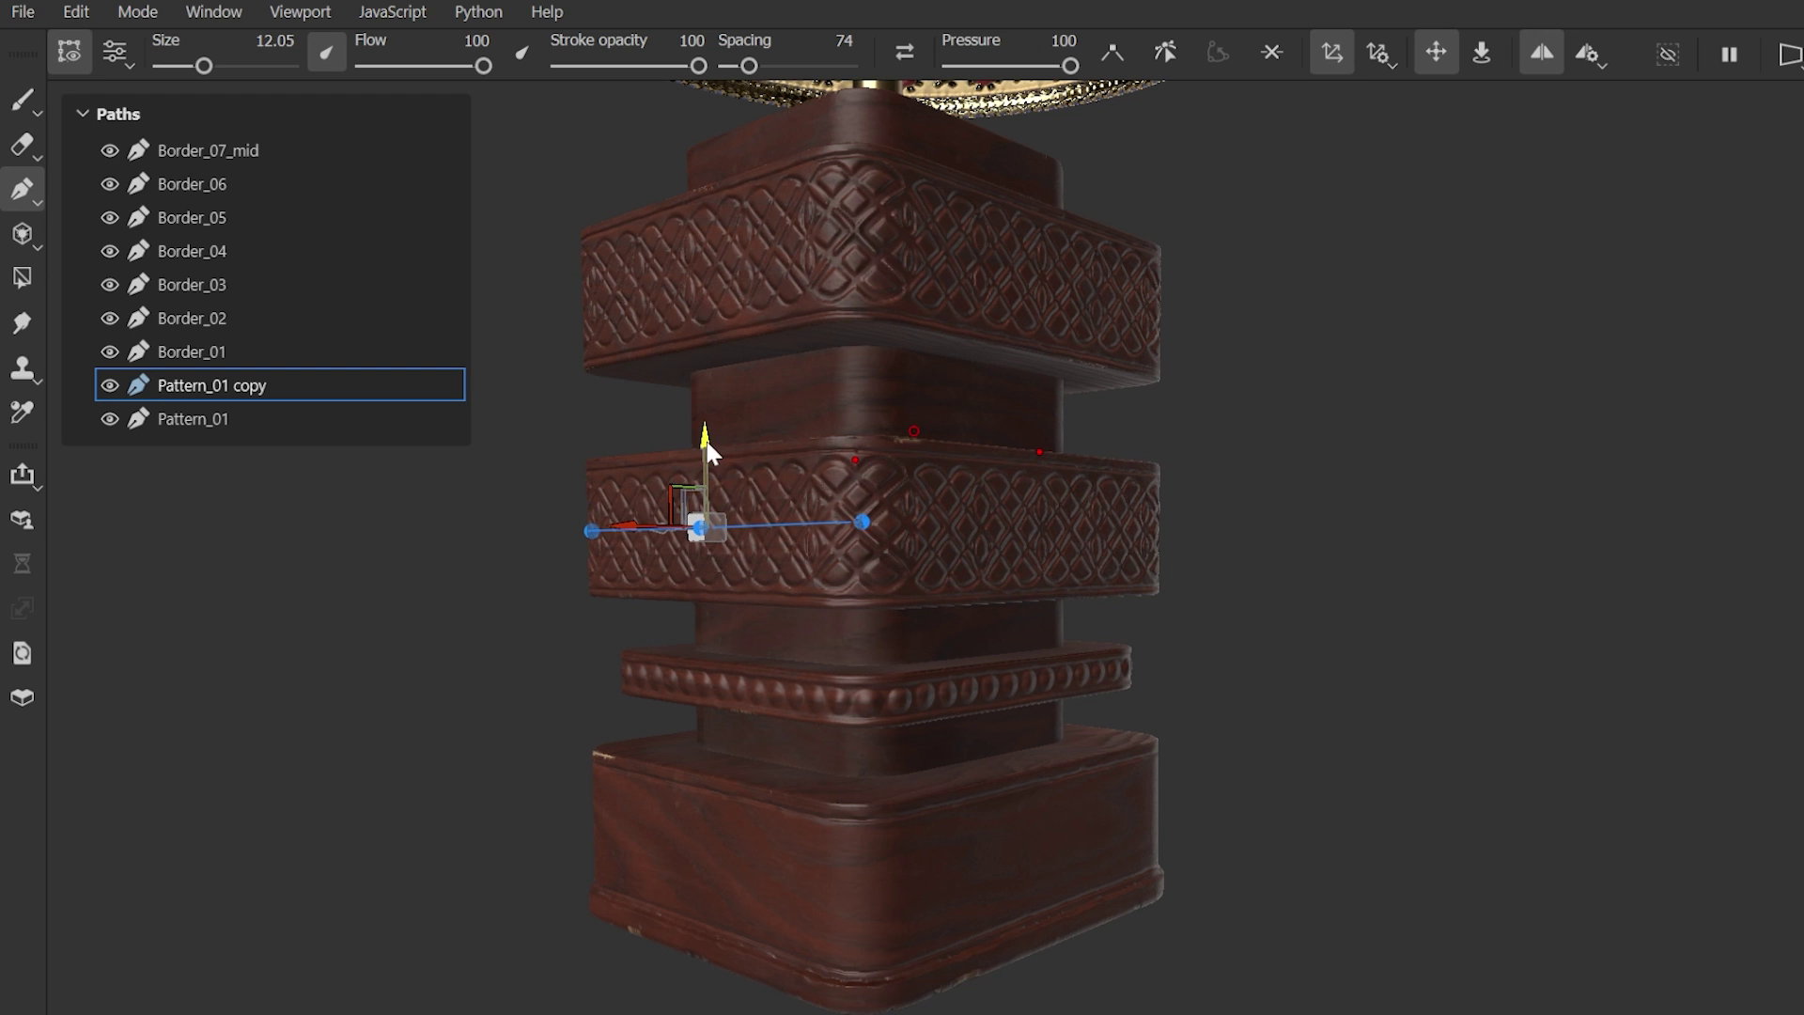
Duplicate the Pattern_01 copy path, select all vertices of the new copy and move them straight down onto the lowest block.
{"action": "right_click", "coordinate": [339, 386]}
{"action": "left_click", "coordinate": [402, 500]}
{"action": "left_click_drag", "start_coordinate": [533, 425], "coordinate": [900, 650]}
{"action": "left_click_drag", "start_coordinate": [701, 443], "coordinate": [706, 770]}
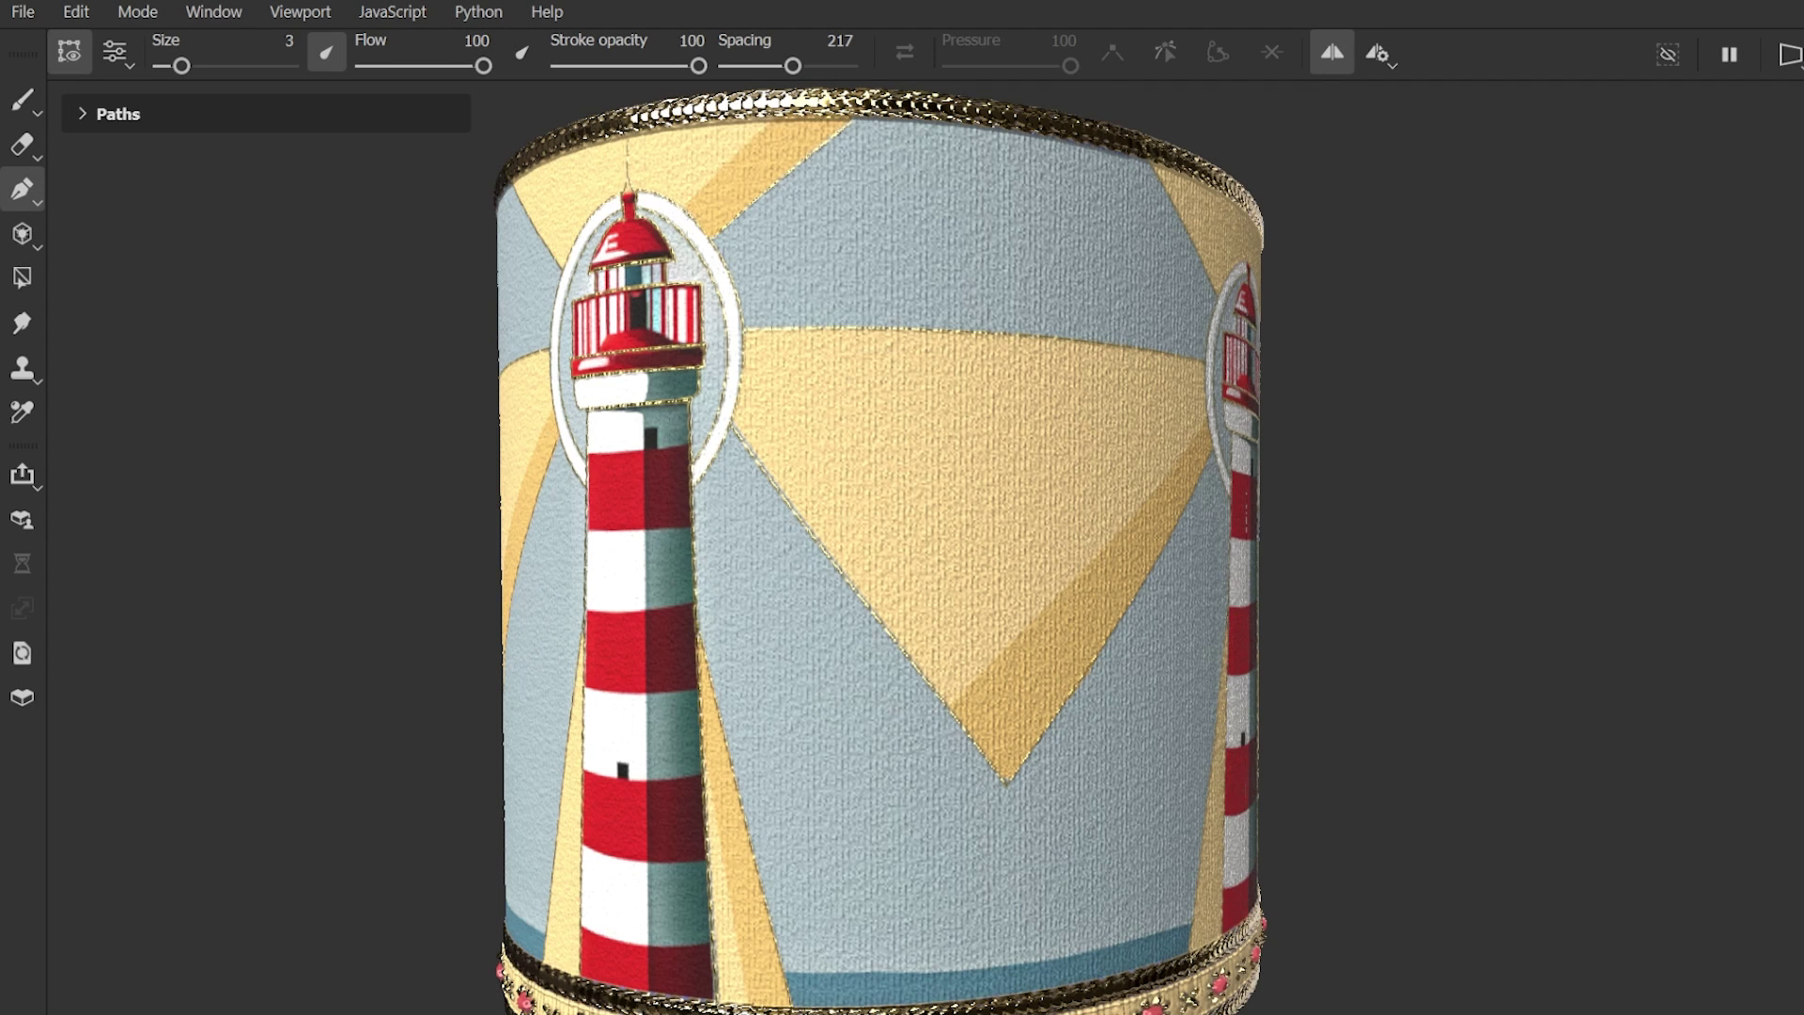
Draw a five-point star path across the lampshade, rising beside the lighthouse, dipping below the yellow beam and ending near the second lighthouse.
{"action": "left_click", "coordinate": [814, 988]}
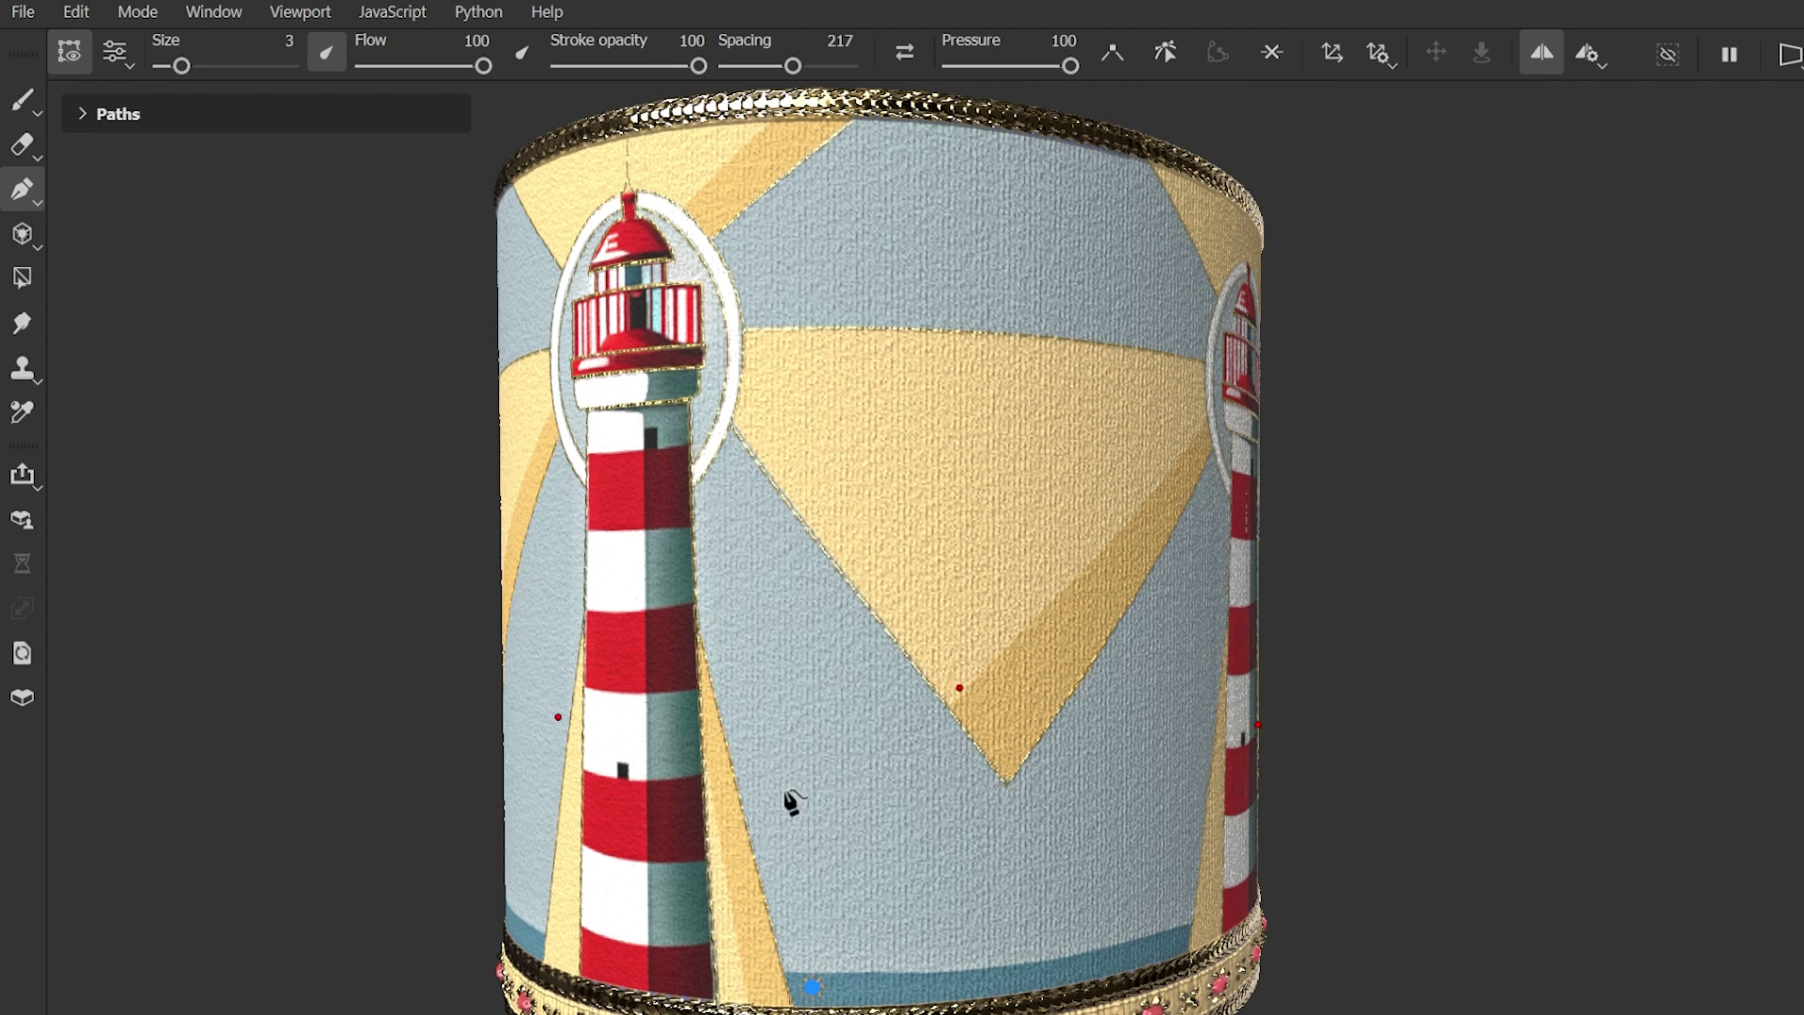
{"action": "left_click", "coordinate": [708, 518]}
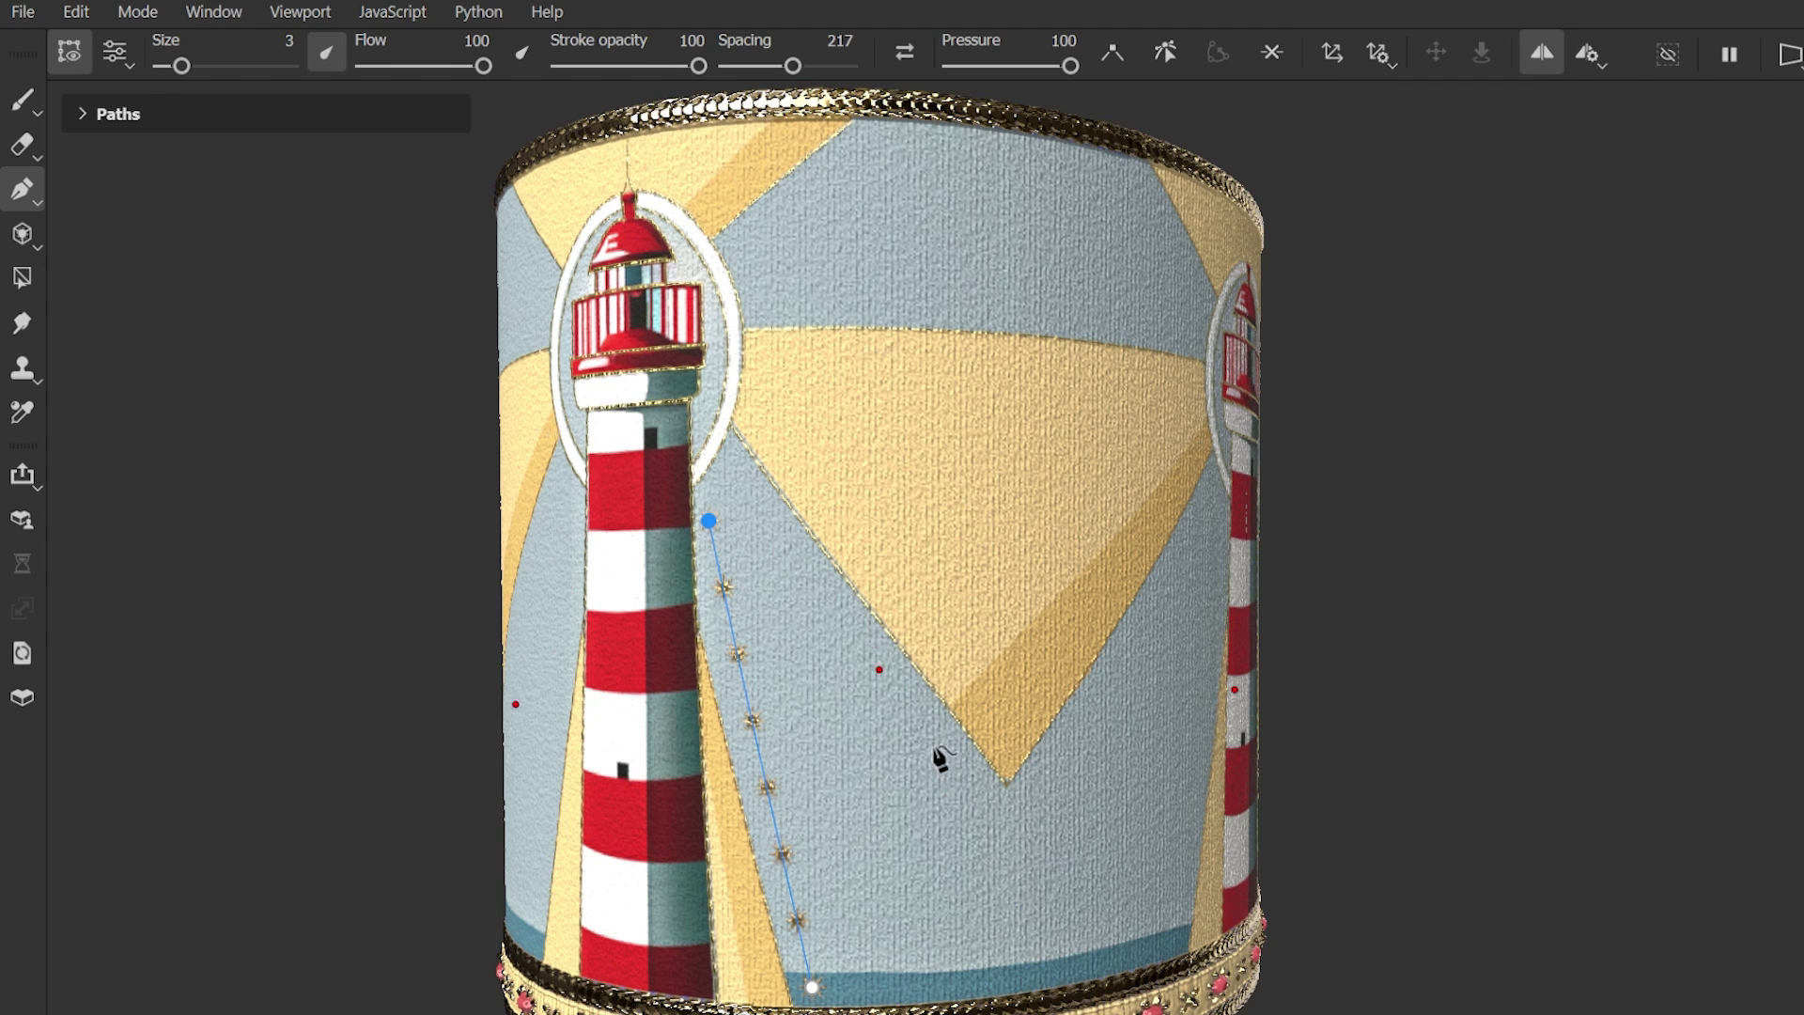
{"action": "left_click", "coordinate": [977, 801]}
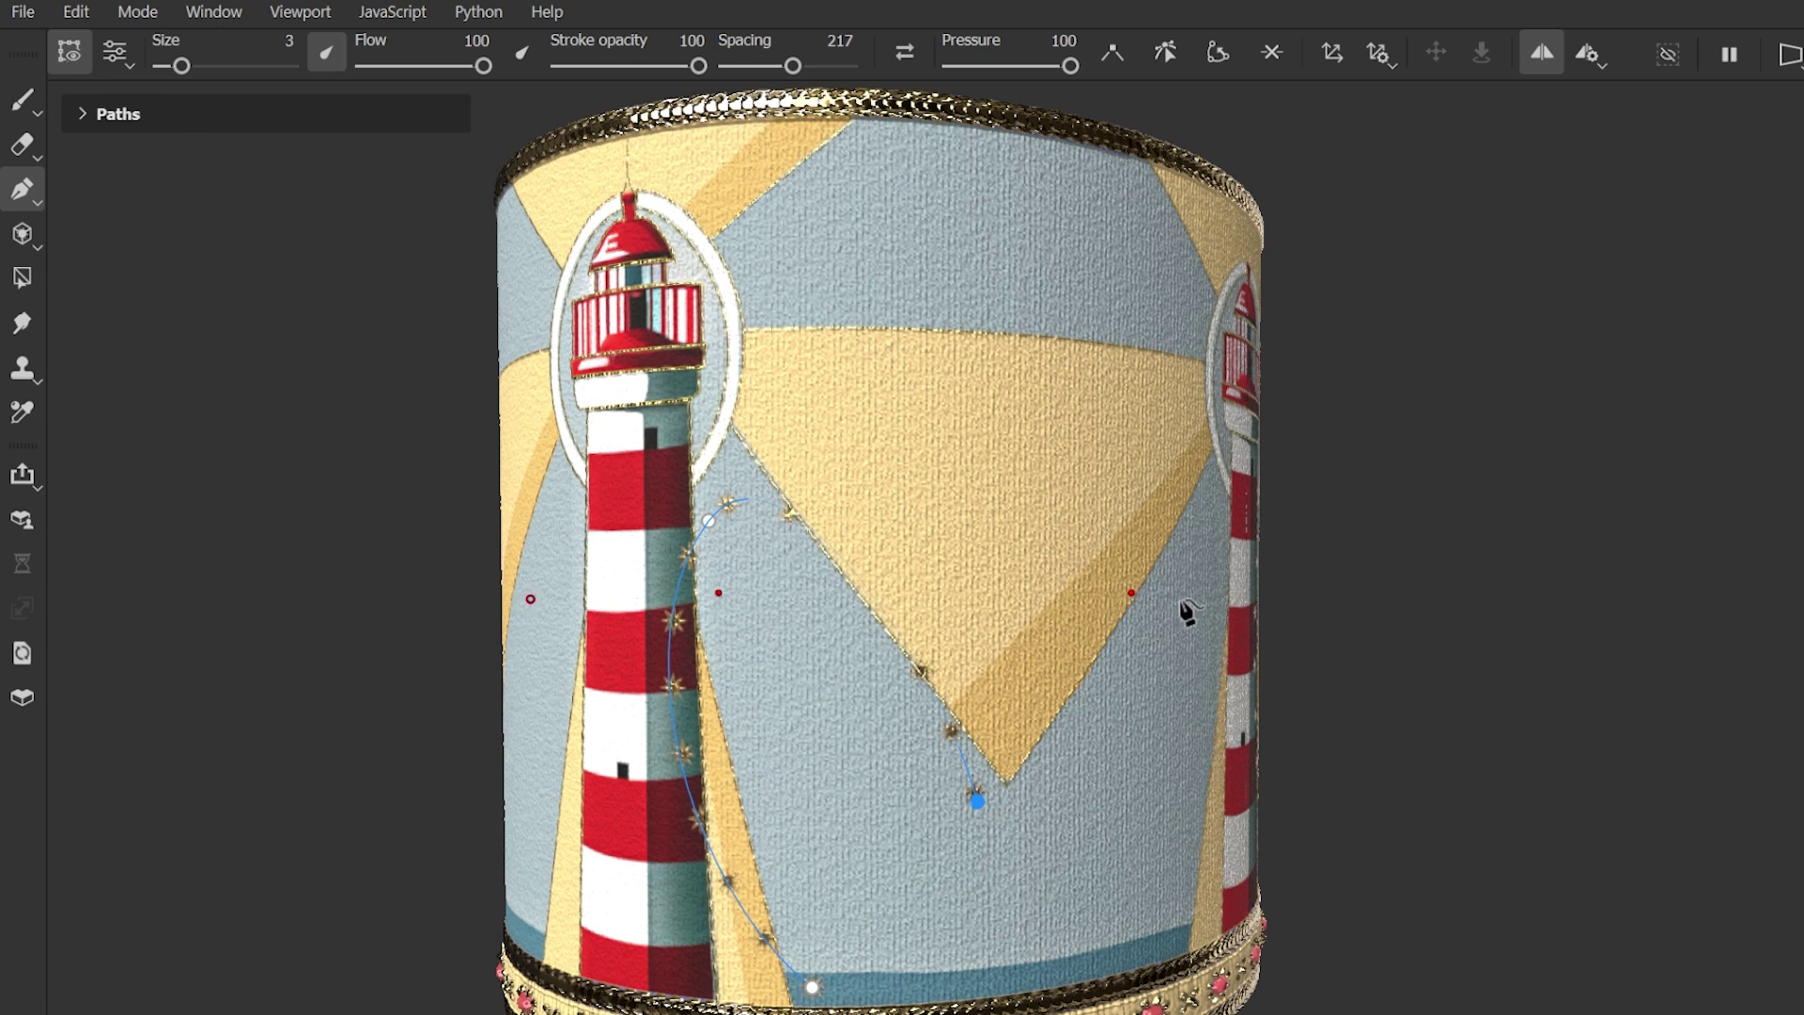
{"action": "left_click", "coordinate": [1200, 519]}
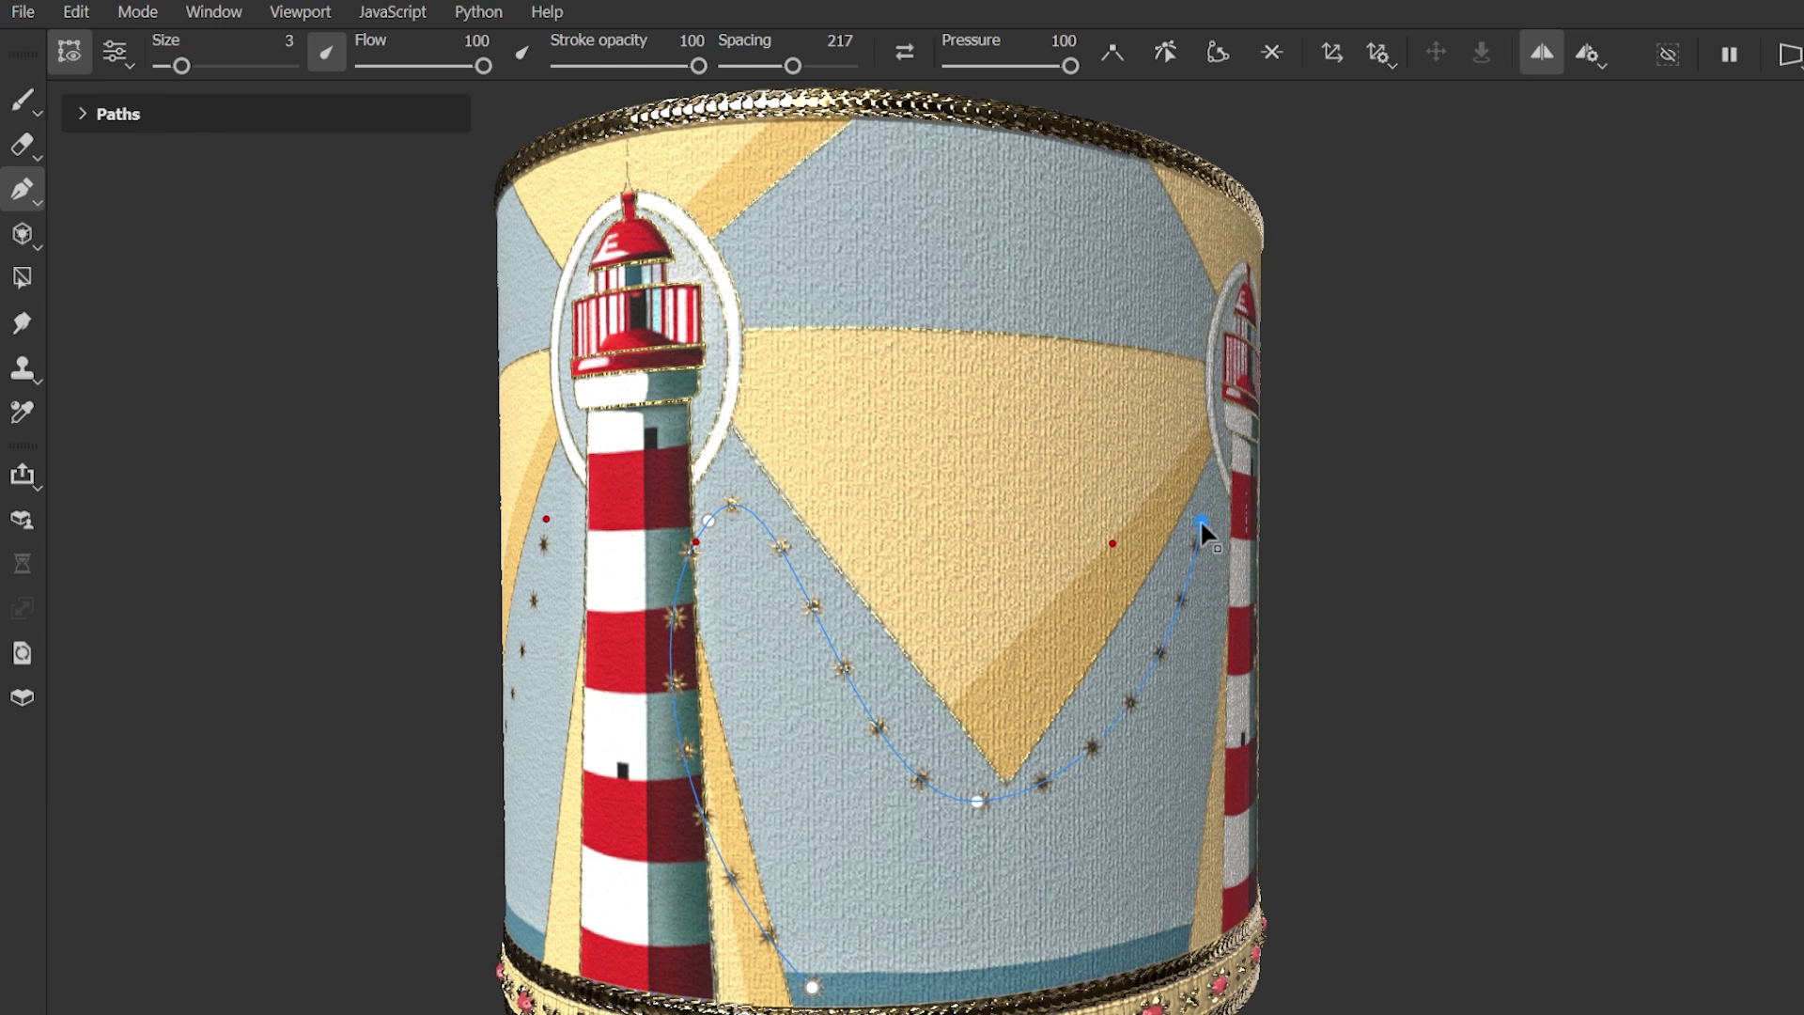
{"action": "left_click", "coordinate": [1168, 943]}
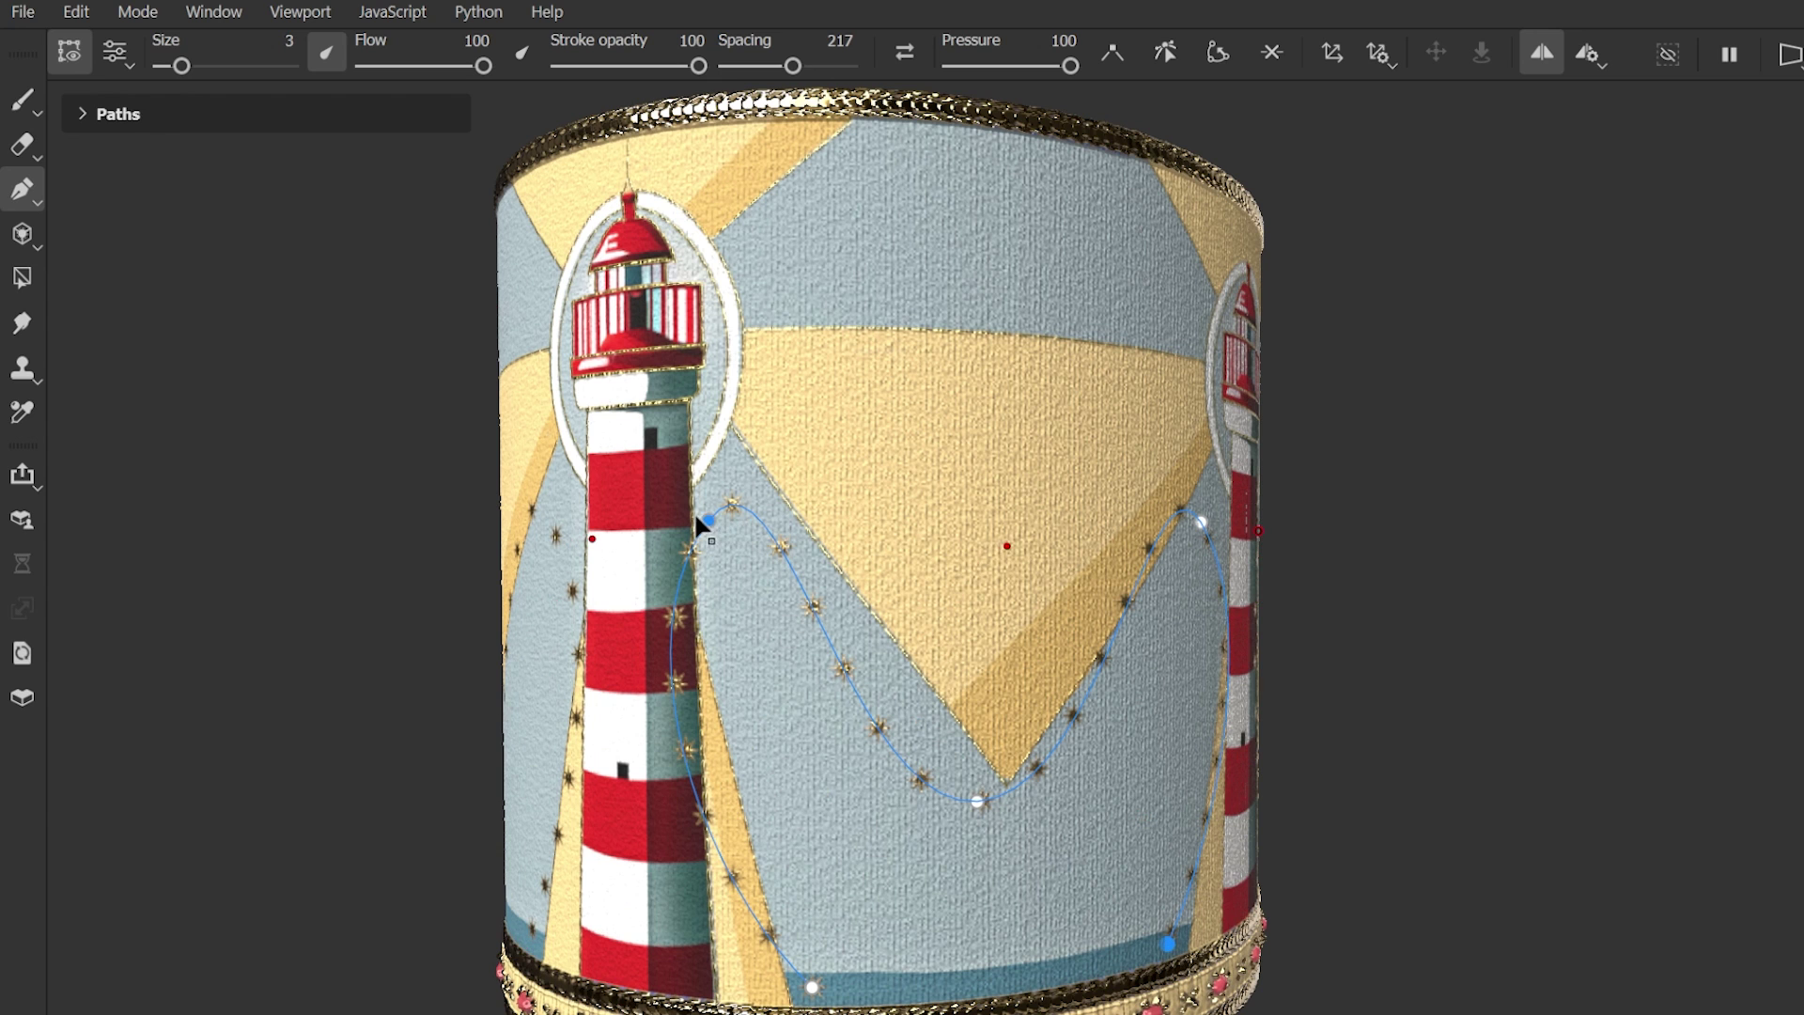
Raise the star path's vertex up to the lighthouse halo, enable custom tangents and reshape the curve with both tangent handles.
{"action": "mouse_move", "coordinate": [708, 520]}
{"action": "left_mouse_down"}
{"action": "mouse_move", "coordinate": [721, 508]}
{"action": "mouse_move", "coordinate": [787, 539]}
{"action": "mouse_move", "coordinate": [716, 490]}
{"action": "left_mouse_up"}
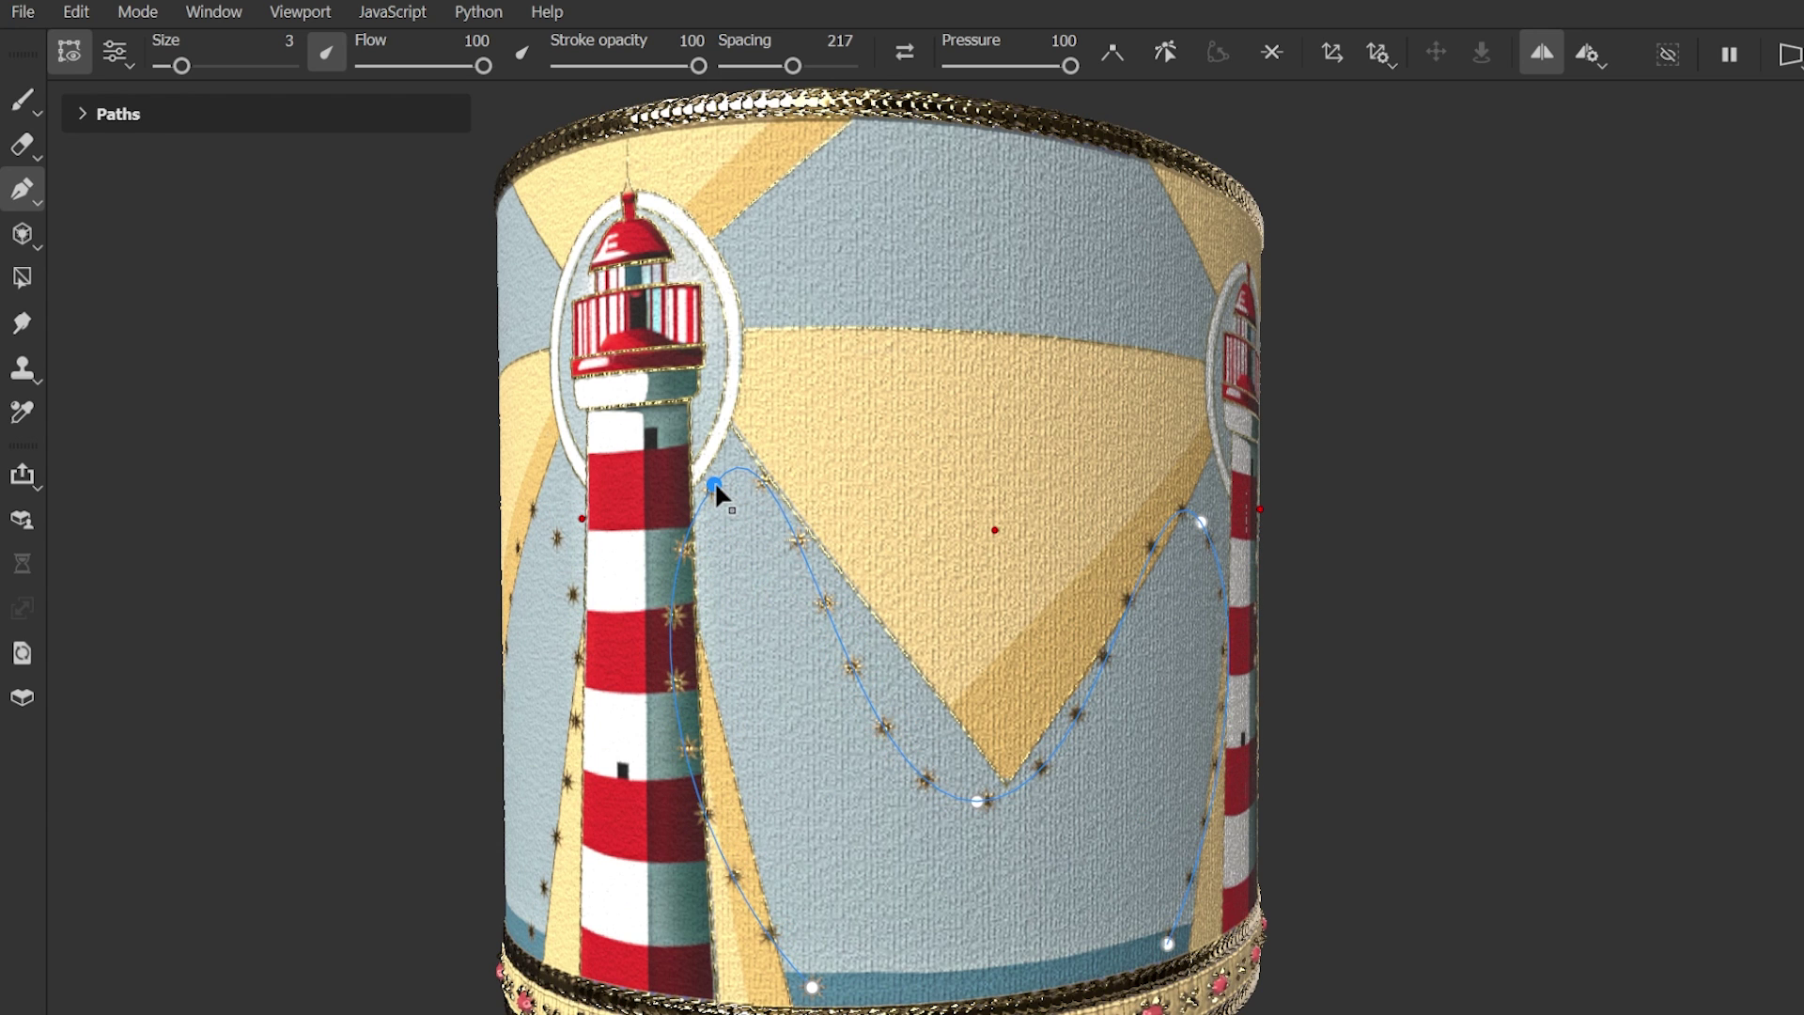
{"action": "left_click", "coordinate": [1179, 64]}
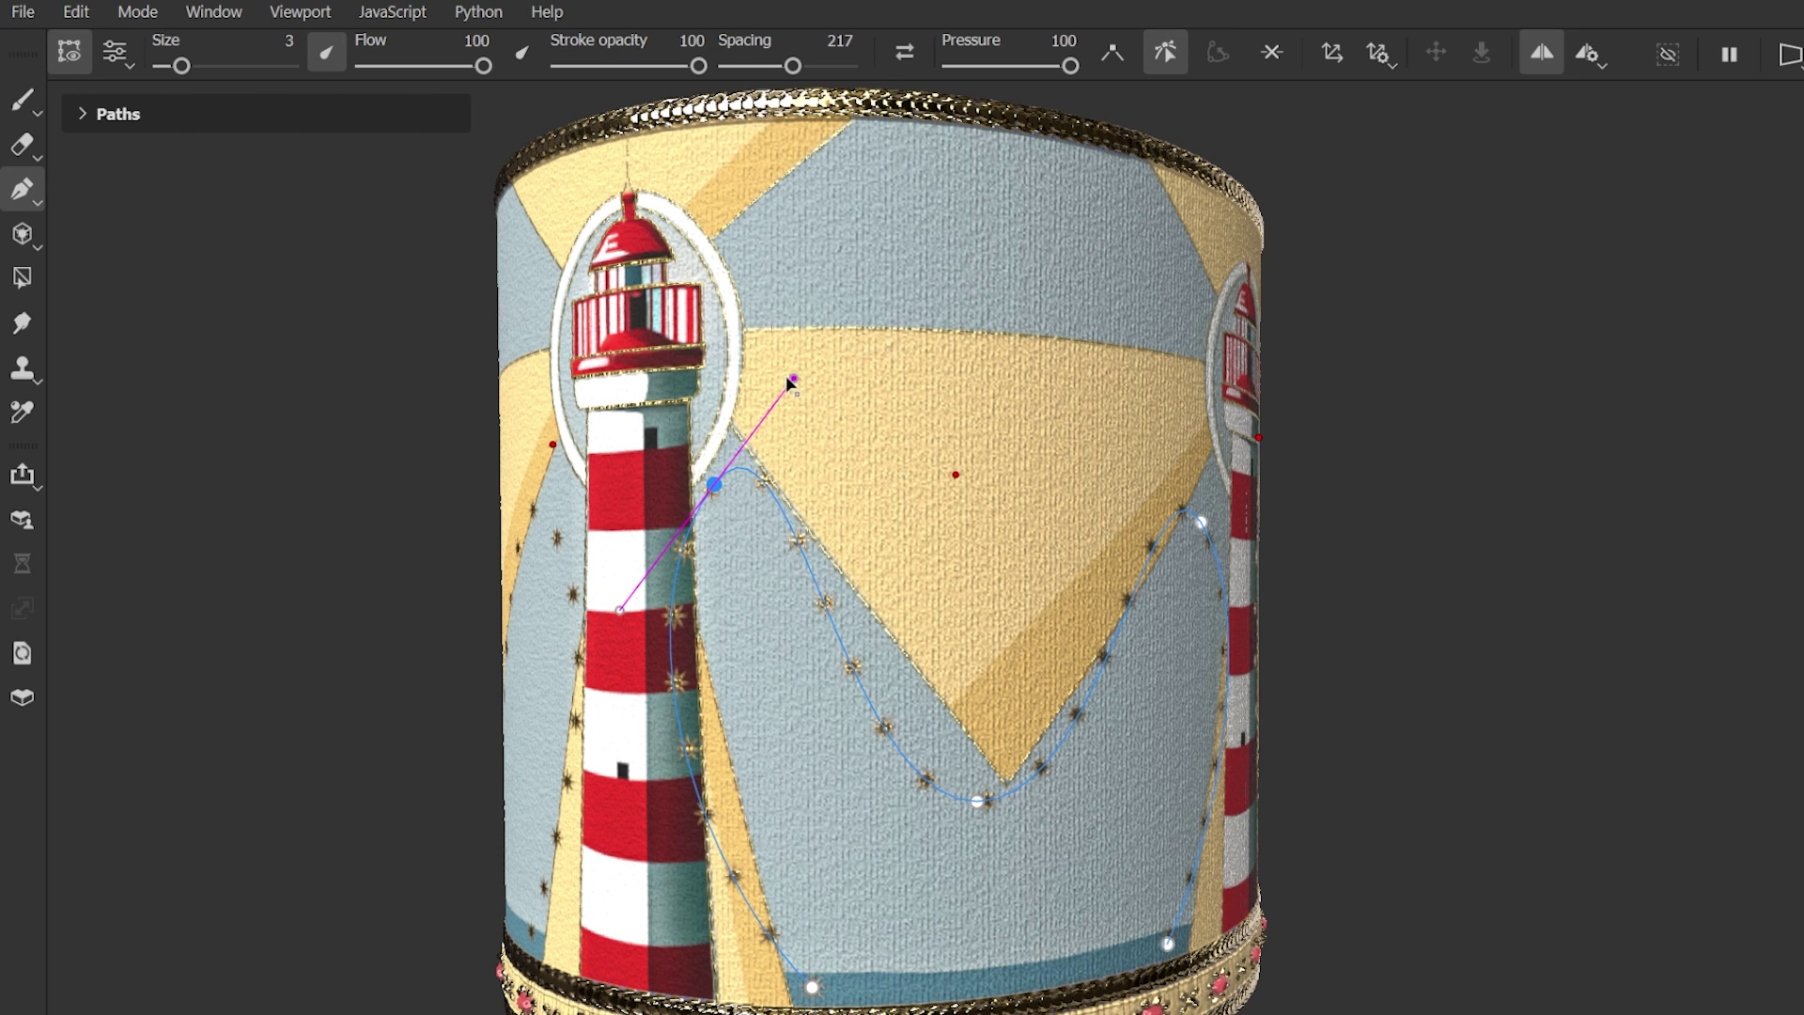
{"action": "left_click_drag", "start_coordinate": [790, 381], "coordinate": [871, 403]}
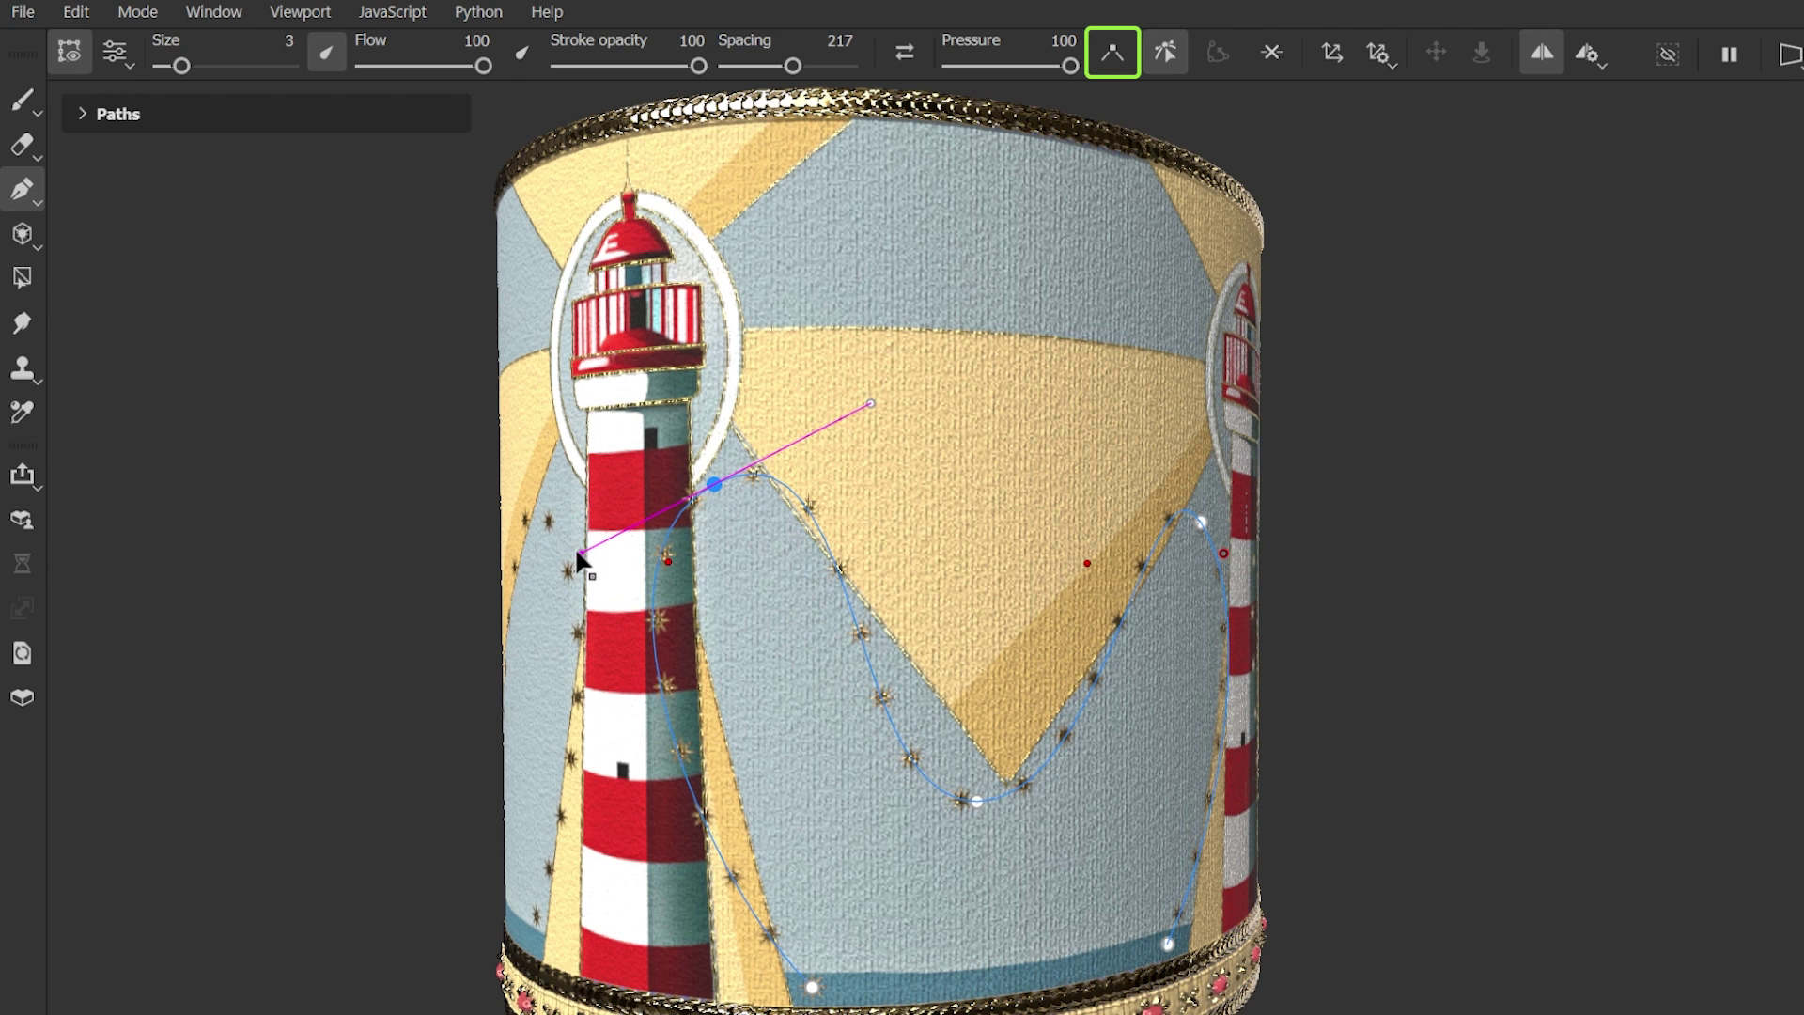
{"action": "left_click_drag", "start_coordinate": [580, 558], "coordinate": [624, 530]}
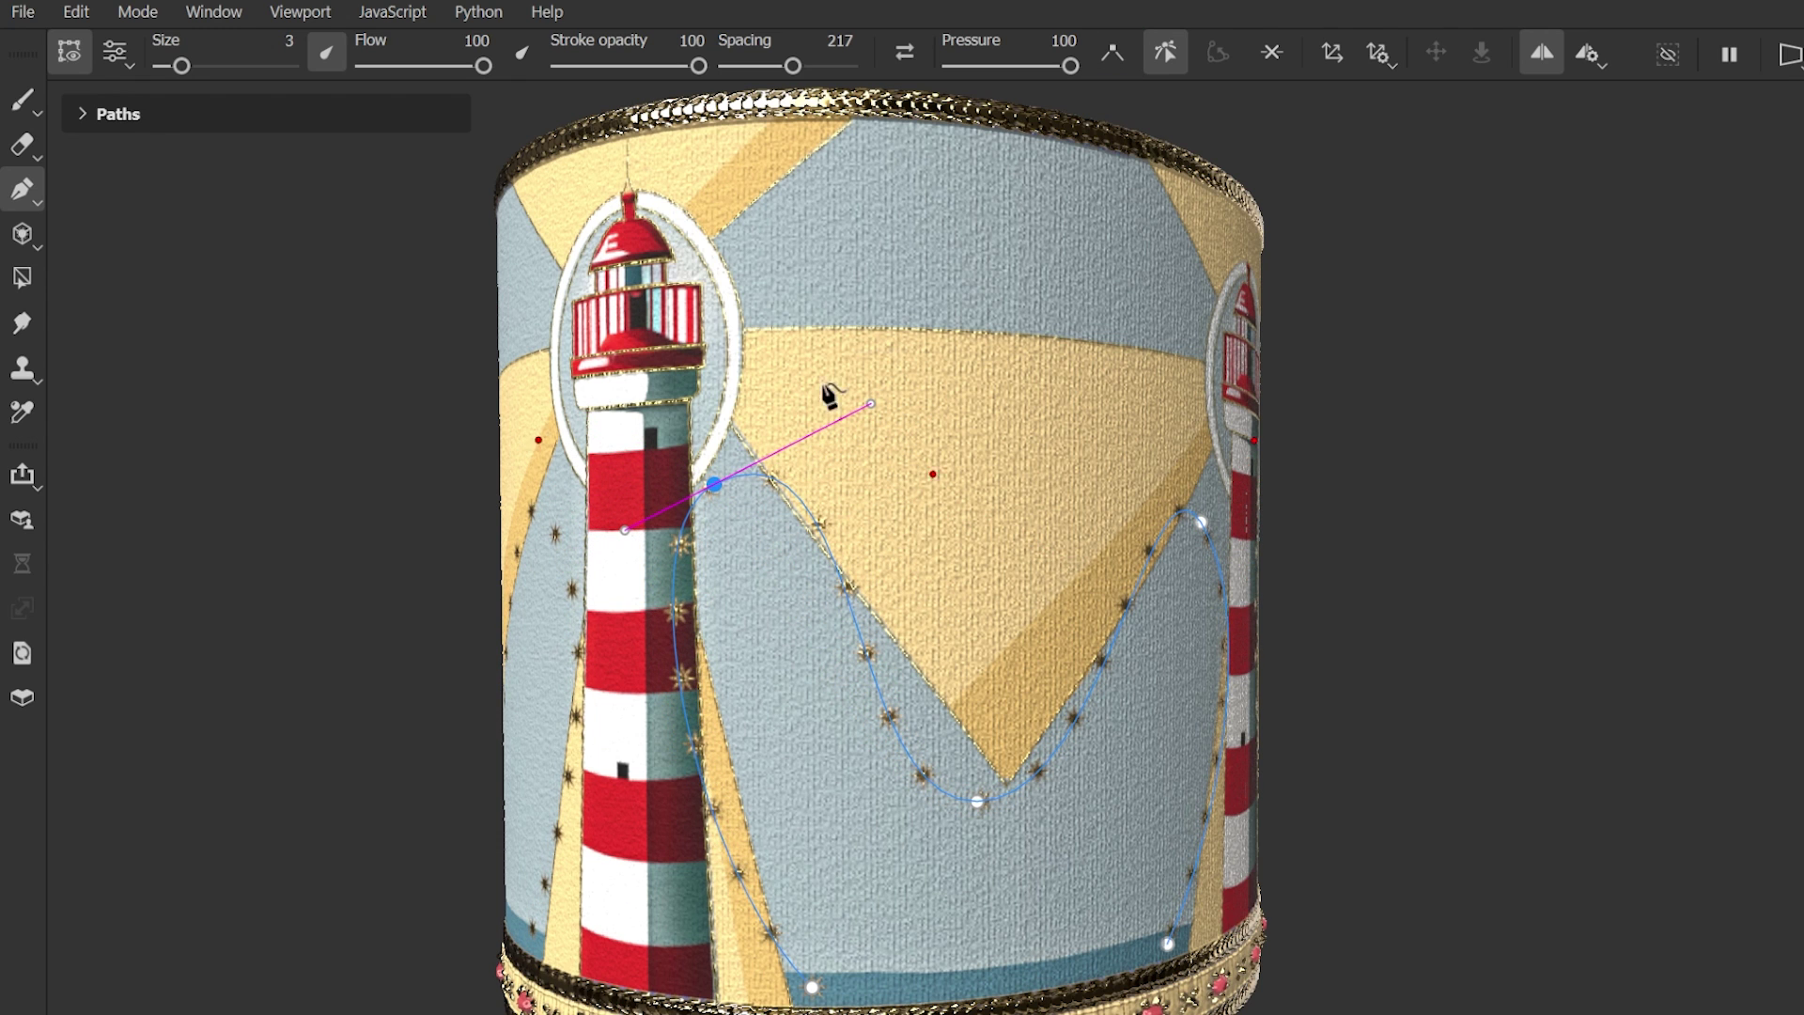
Make the vertex beside the halo a corner, bend its beam-side tangent downward independently and nudge the vertex slightly.
{"action": "left_click", "coordinate": [1113, 54]}
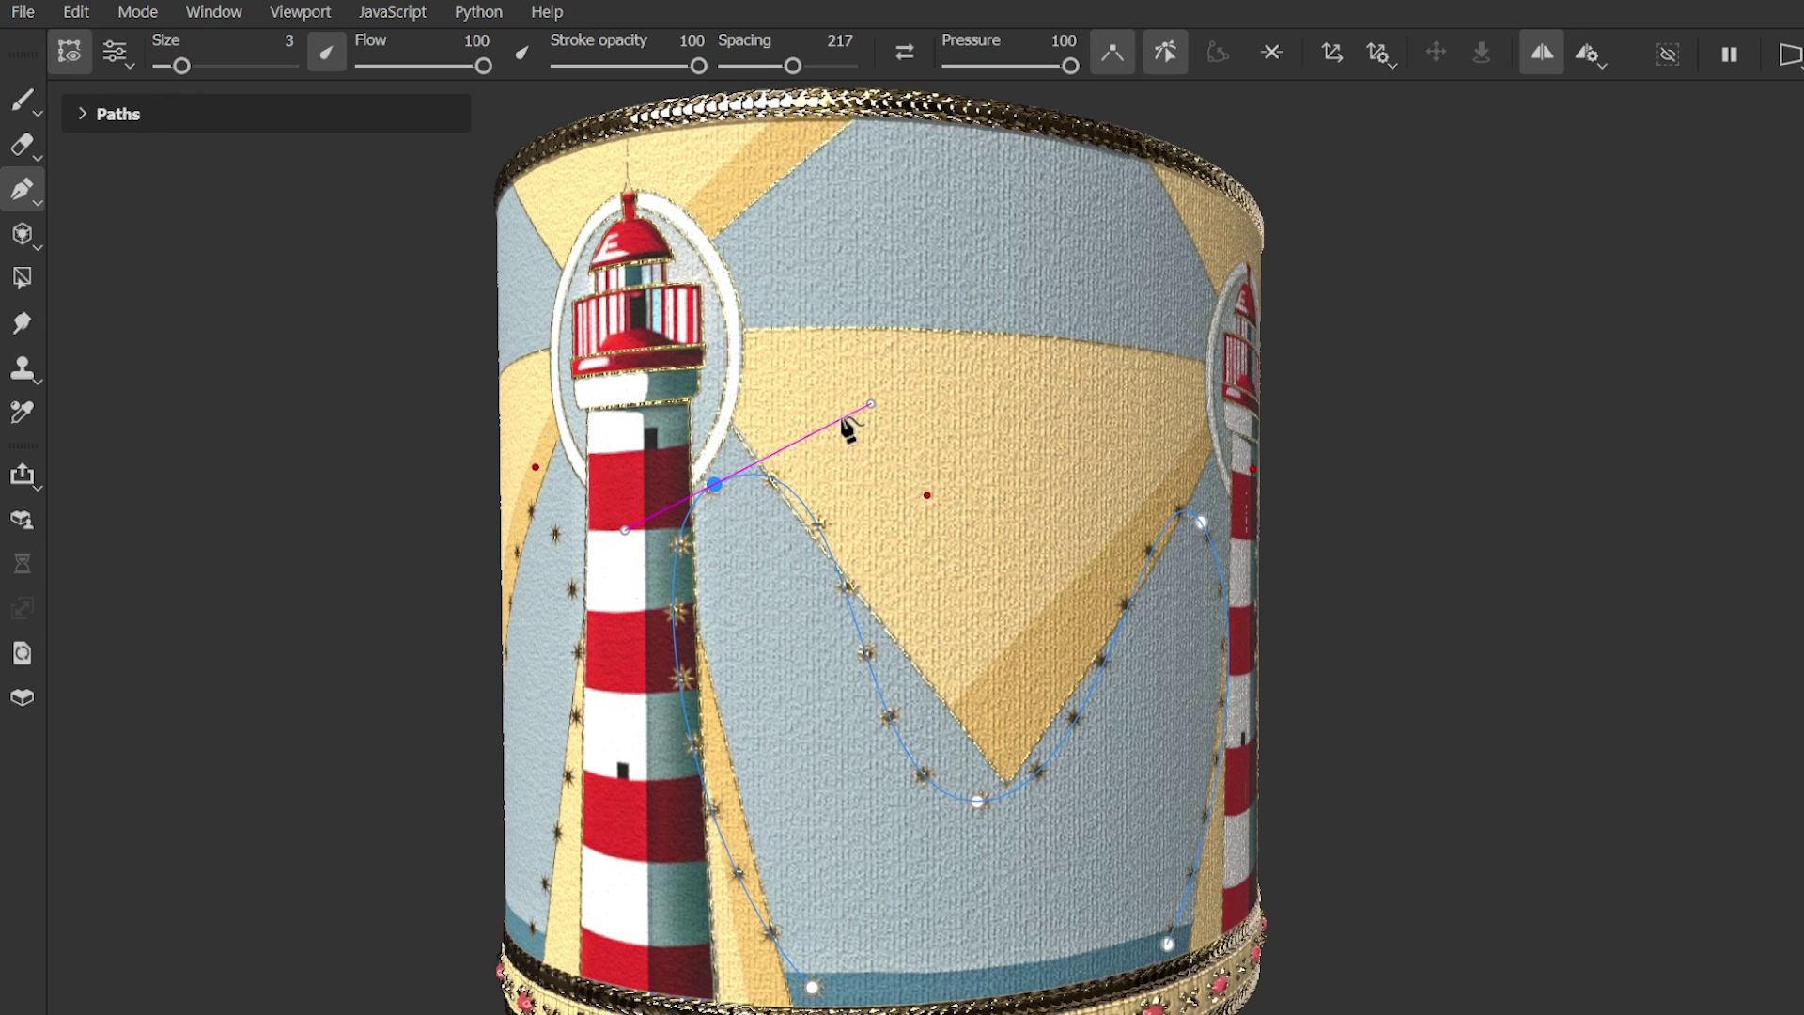
{"action": "left_click_drag", "start_coordinate": [871, 406], "coordinate": [839, 559]}
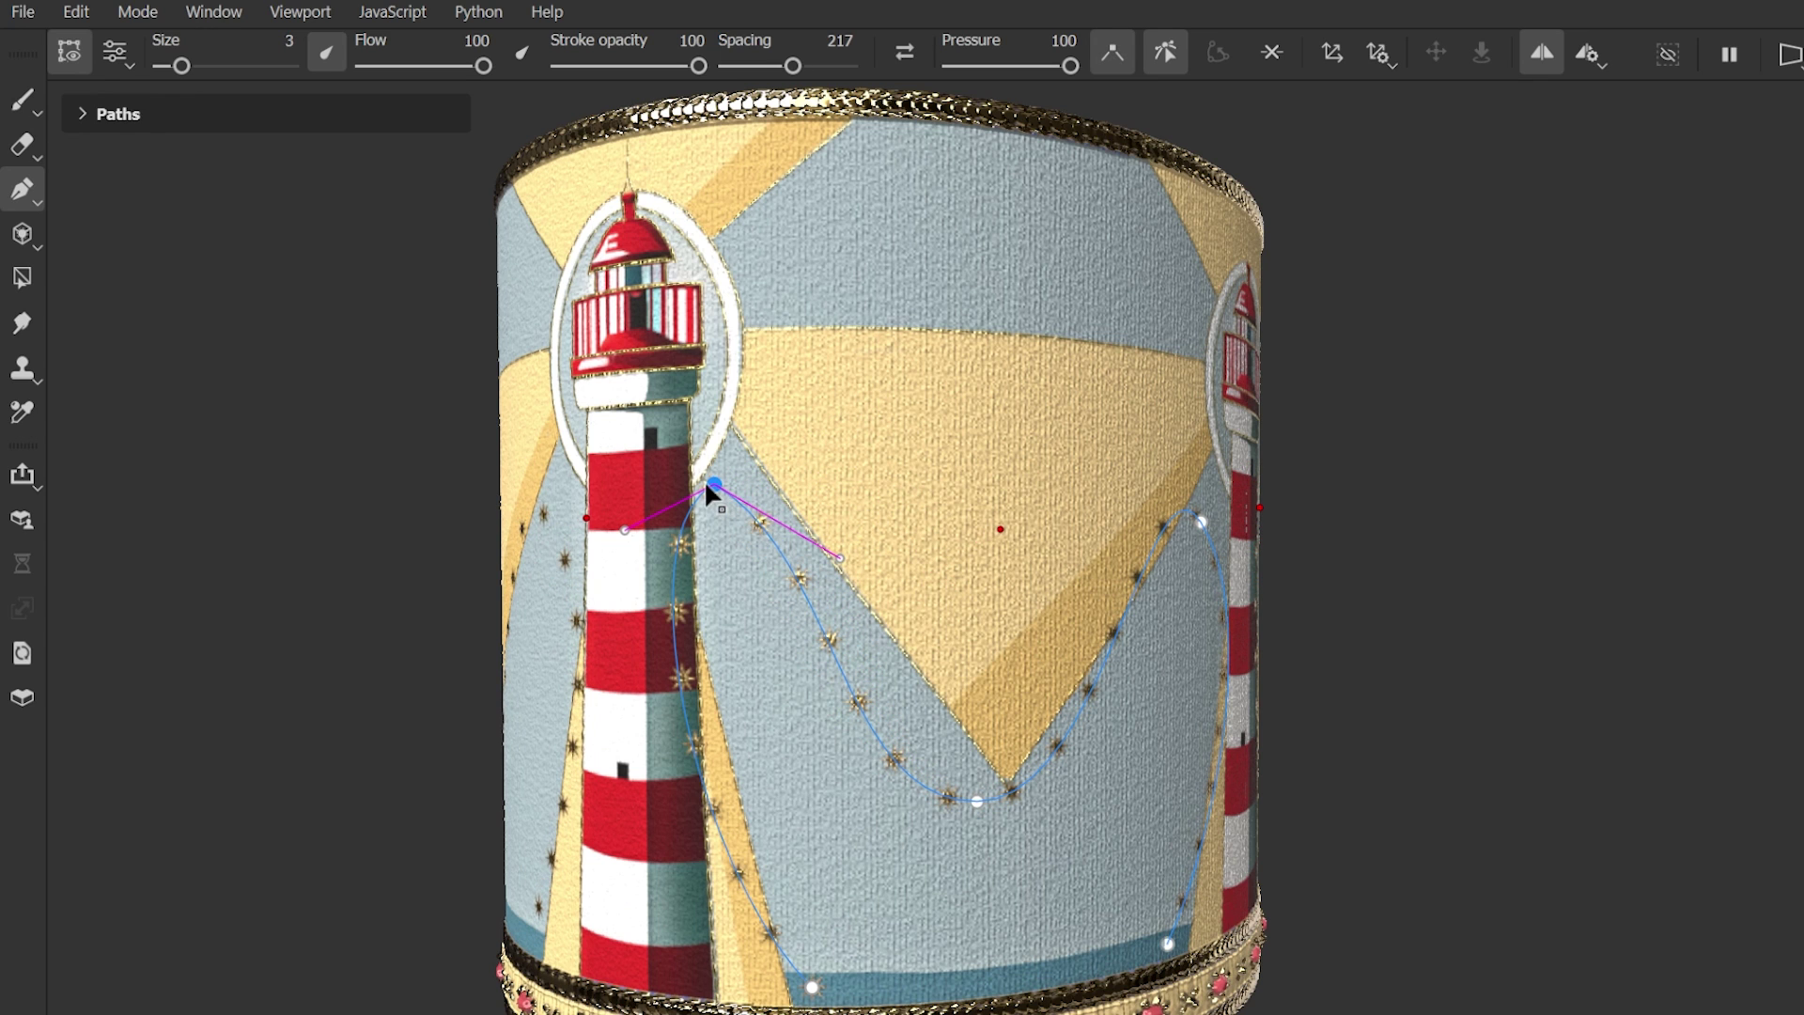
{"action": "mouse_move", "coordinate": [706, 487]}
{"action": "left_mouse_down"}
{"action": "mouse_move", "coordinate": [742, 506]}
{"action": "mouse_move", "coordinate": [723, 482]}
{"action": "left_mouse_up"}
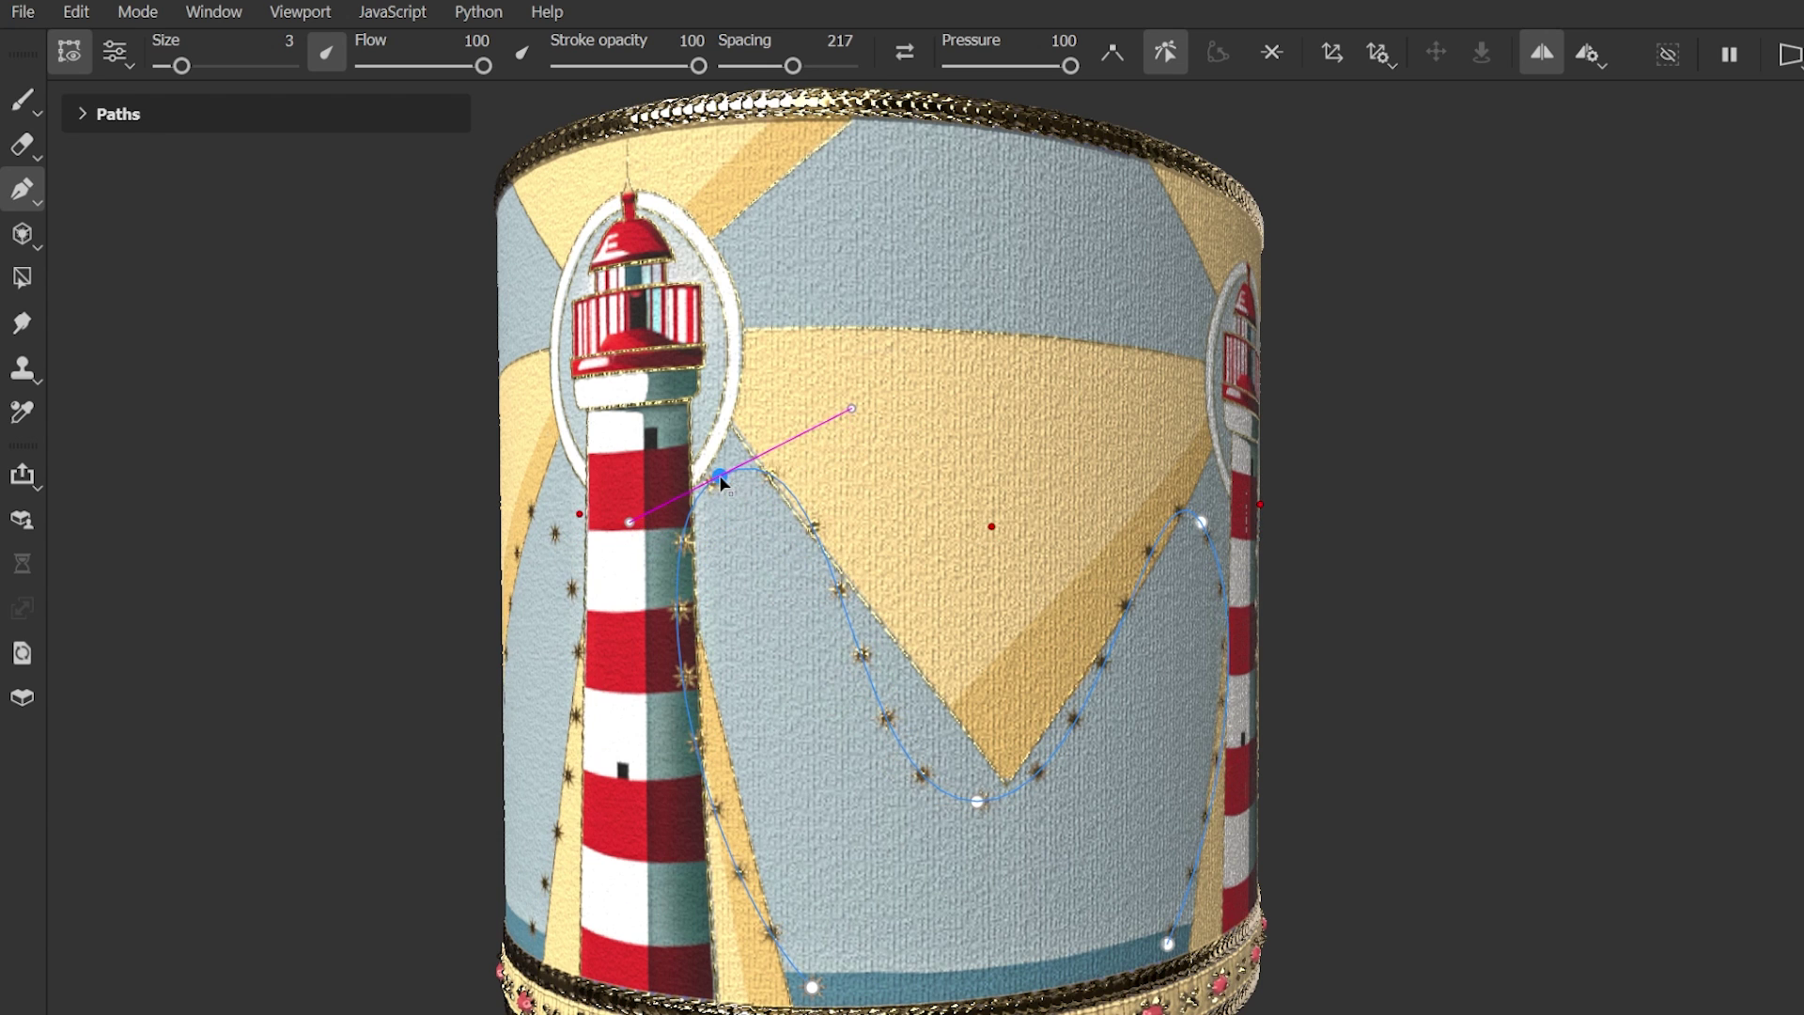
Shorten the halo vertex's tangent handles individually and angle the beam-side handle down along the yellow beam as a corner.
{"action": "mouse_move", "coordinate": [851, 423]}
{"action": "left_mouse_down"}
{"action": "mouse_move", "coordinate": [826, 559]}
{"action": "mouse_move", "coordinate": [850, 391]}
{"action": "mouse_move", "coordinate": [817, 431]}
{"action": "left_mouse_up"}
{"action": "key", "text": "ctrl"}
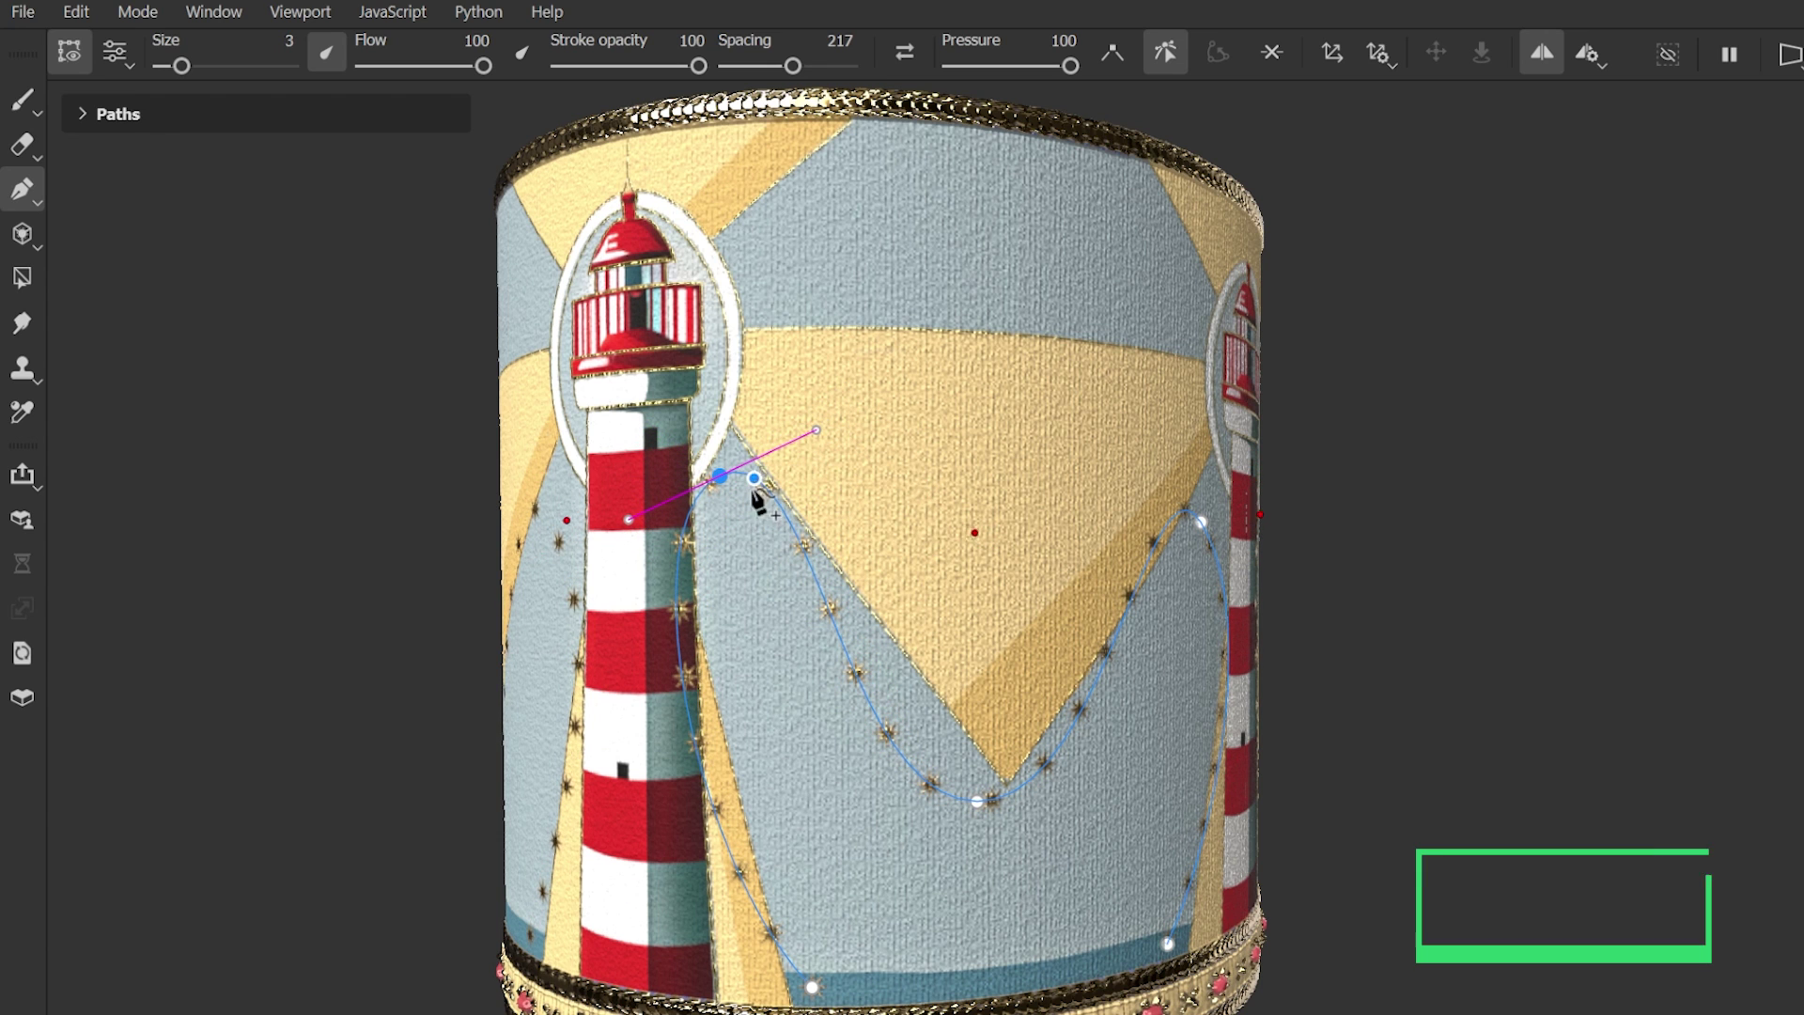
{"action": "left_click_drag", "start_coordinate": [631, 522], "coordinate": [675, 496], "text": "ctrl"}
{"action": "left_click_drag", "start_coordinate": [609, 518], "coordinate": [660, 520], "text": "ctrl"}
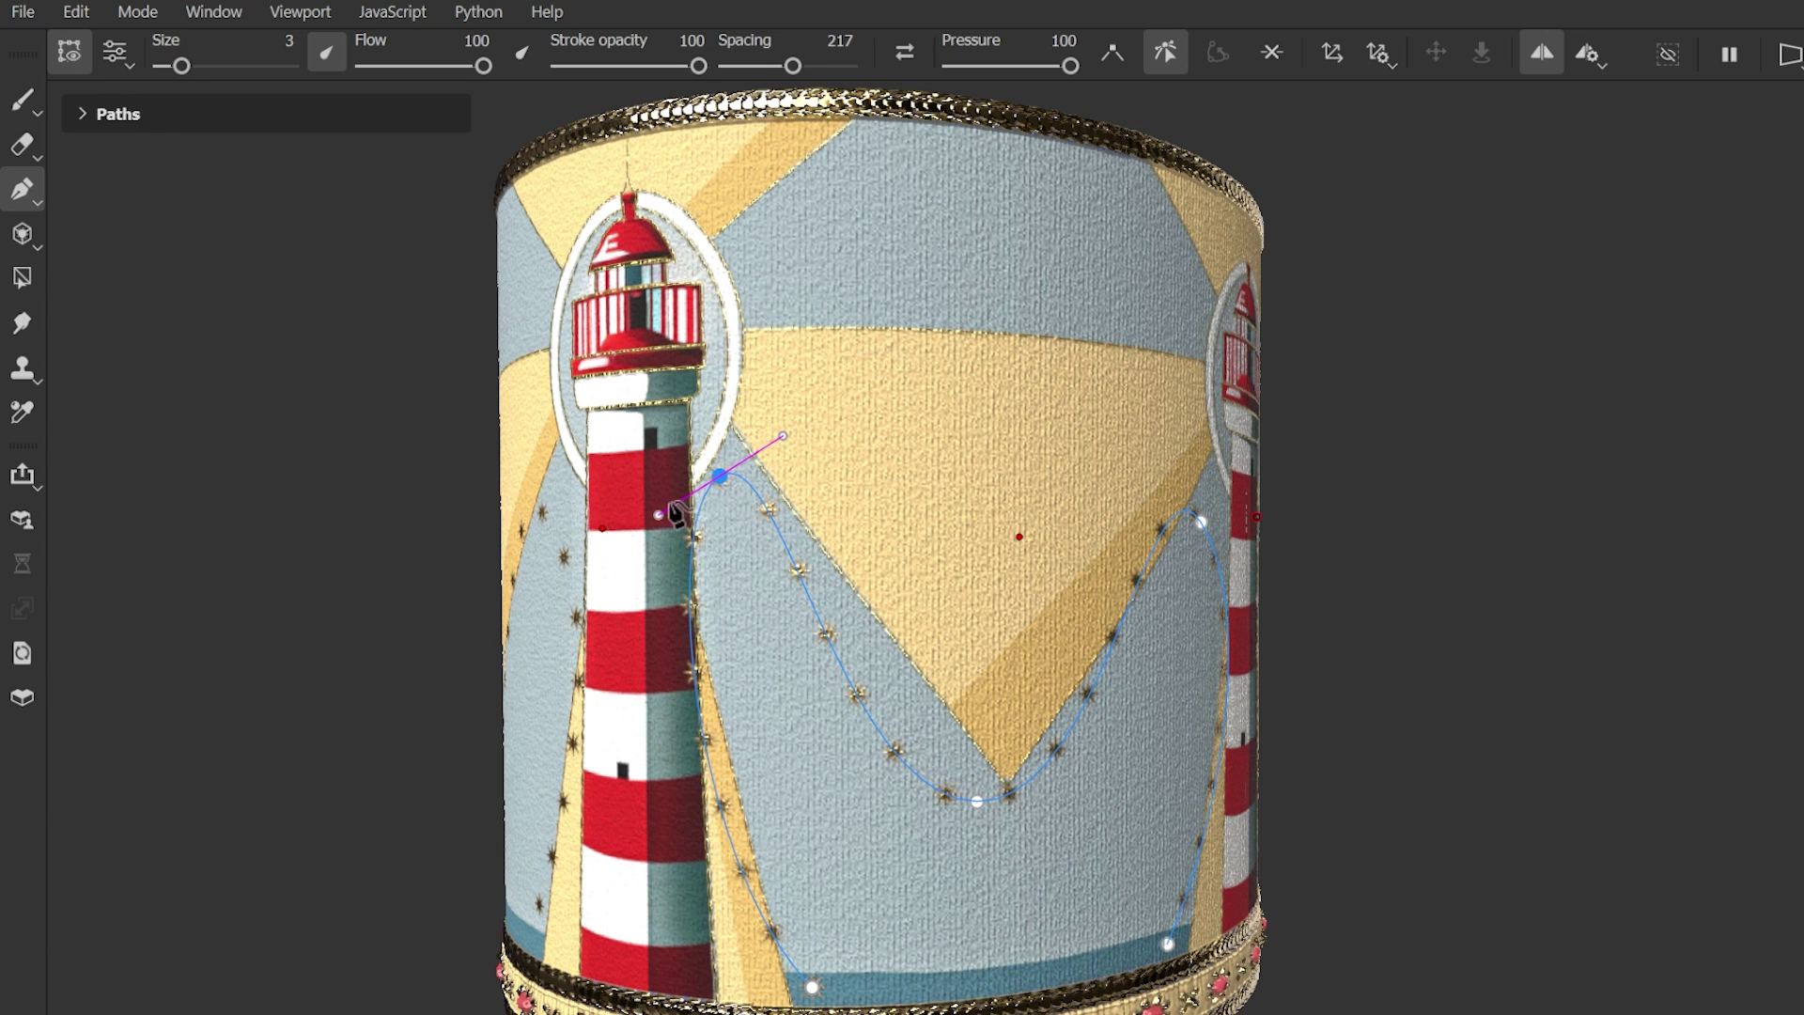
{"action": "left_click_drag", "start_coordinate": [782, 440], "coordinate": [772, 484]}
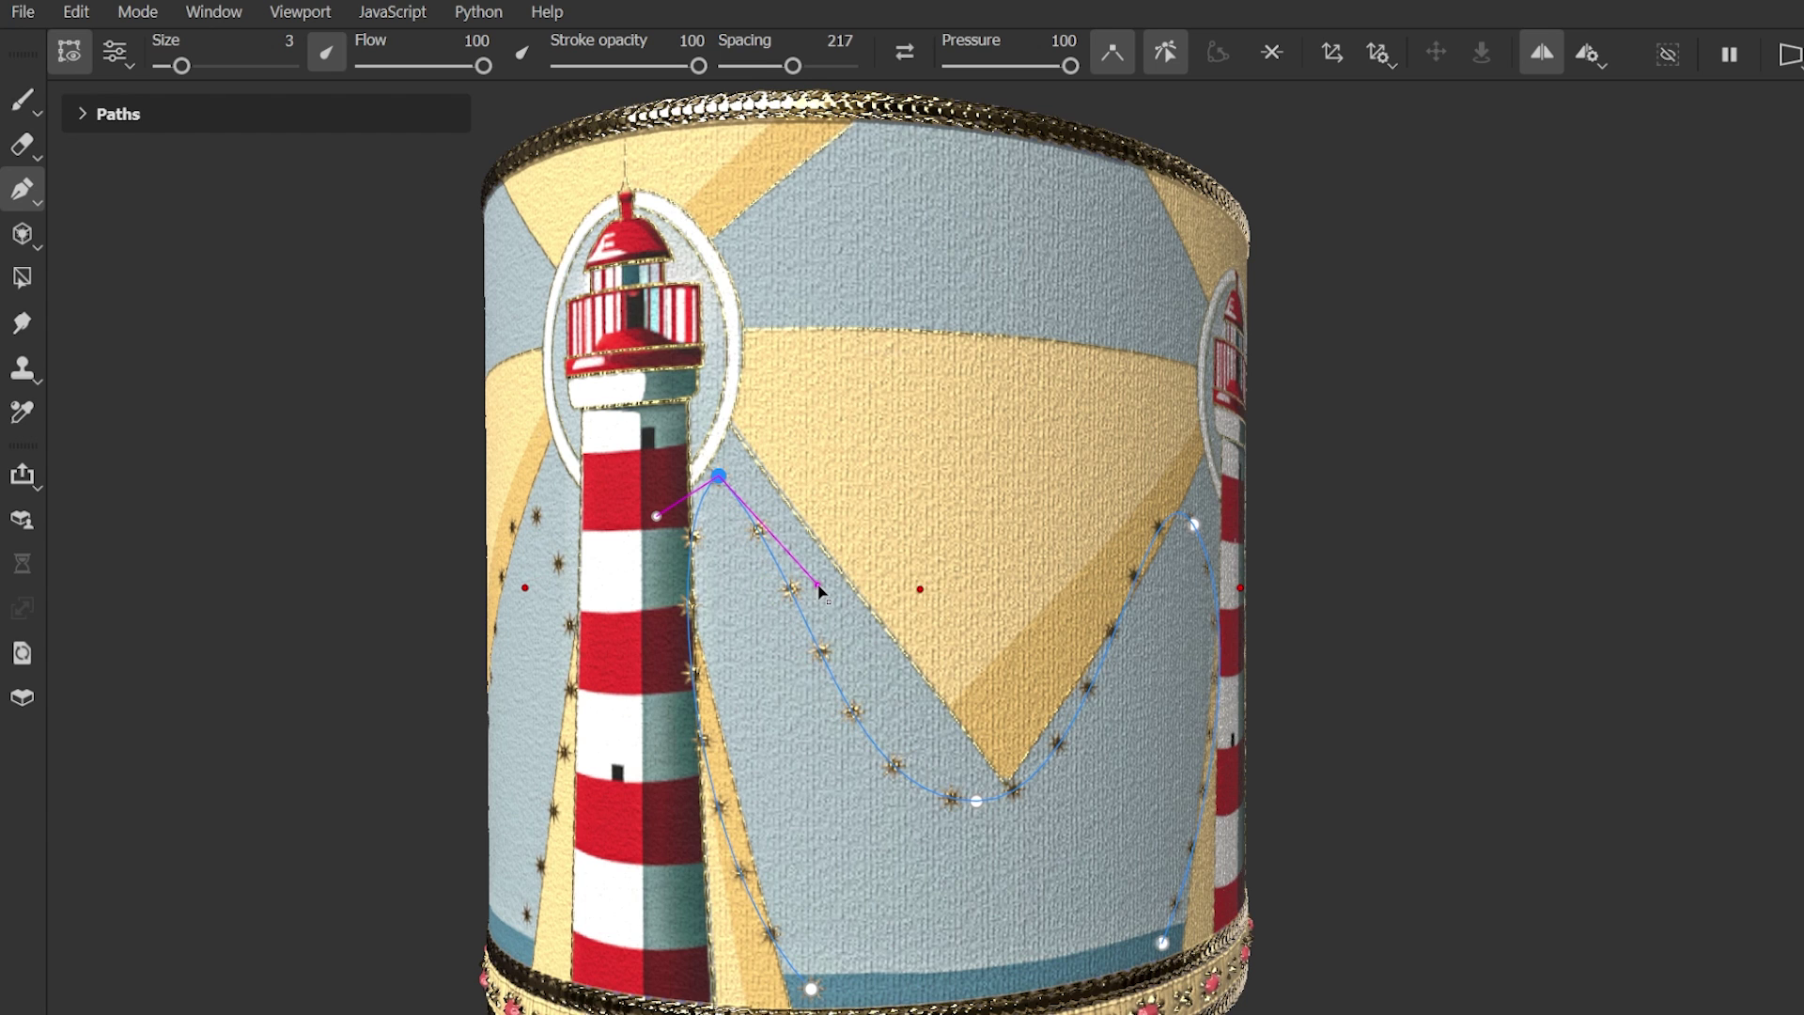
{"action": "left_click_drag", "start_coordinate": [820, 590], "coordinate": [766, 506]}
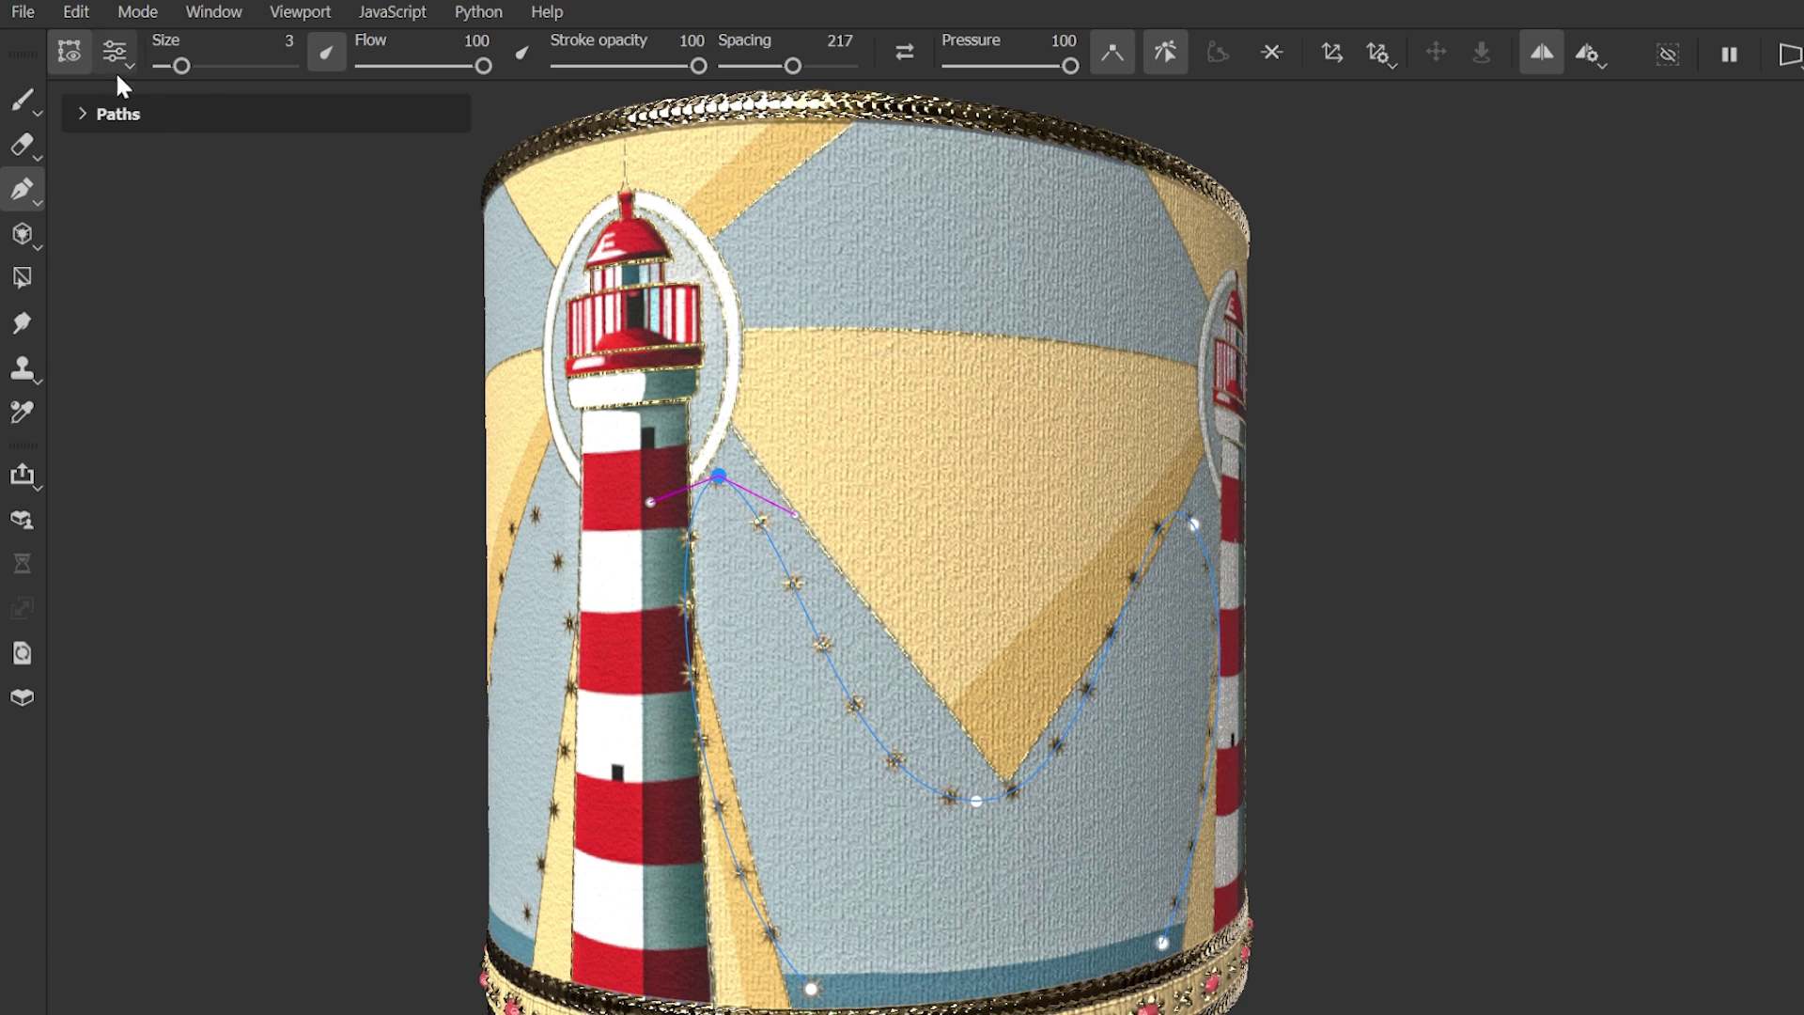
Open the application's shortcut settings and locate the actions for corner/smooth path vertices, open/close path and custom tangents.
{"action": "left_click", "coordinate": [76, 12]}
{"action": "left_click", "coordinate": [109, 175]}
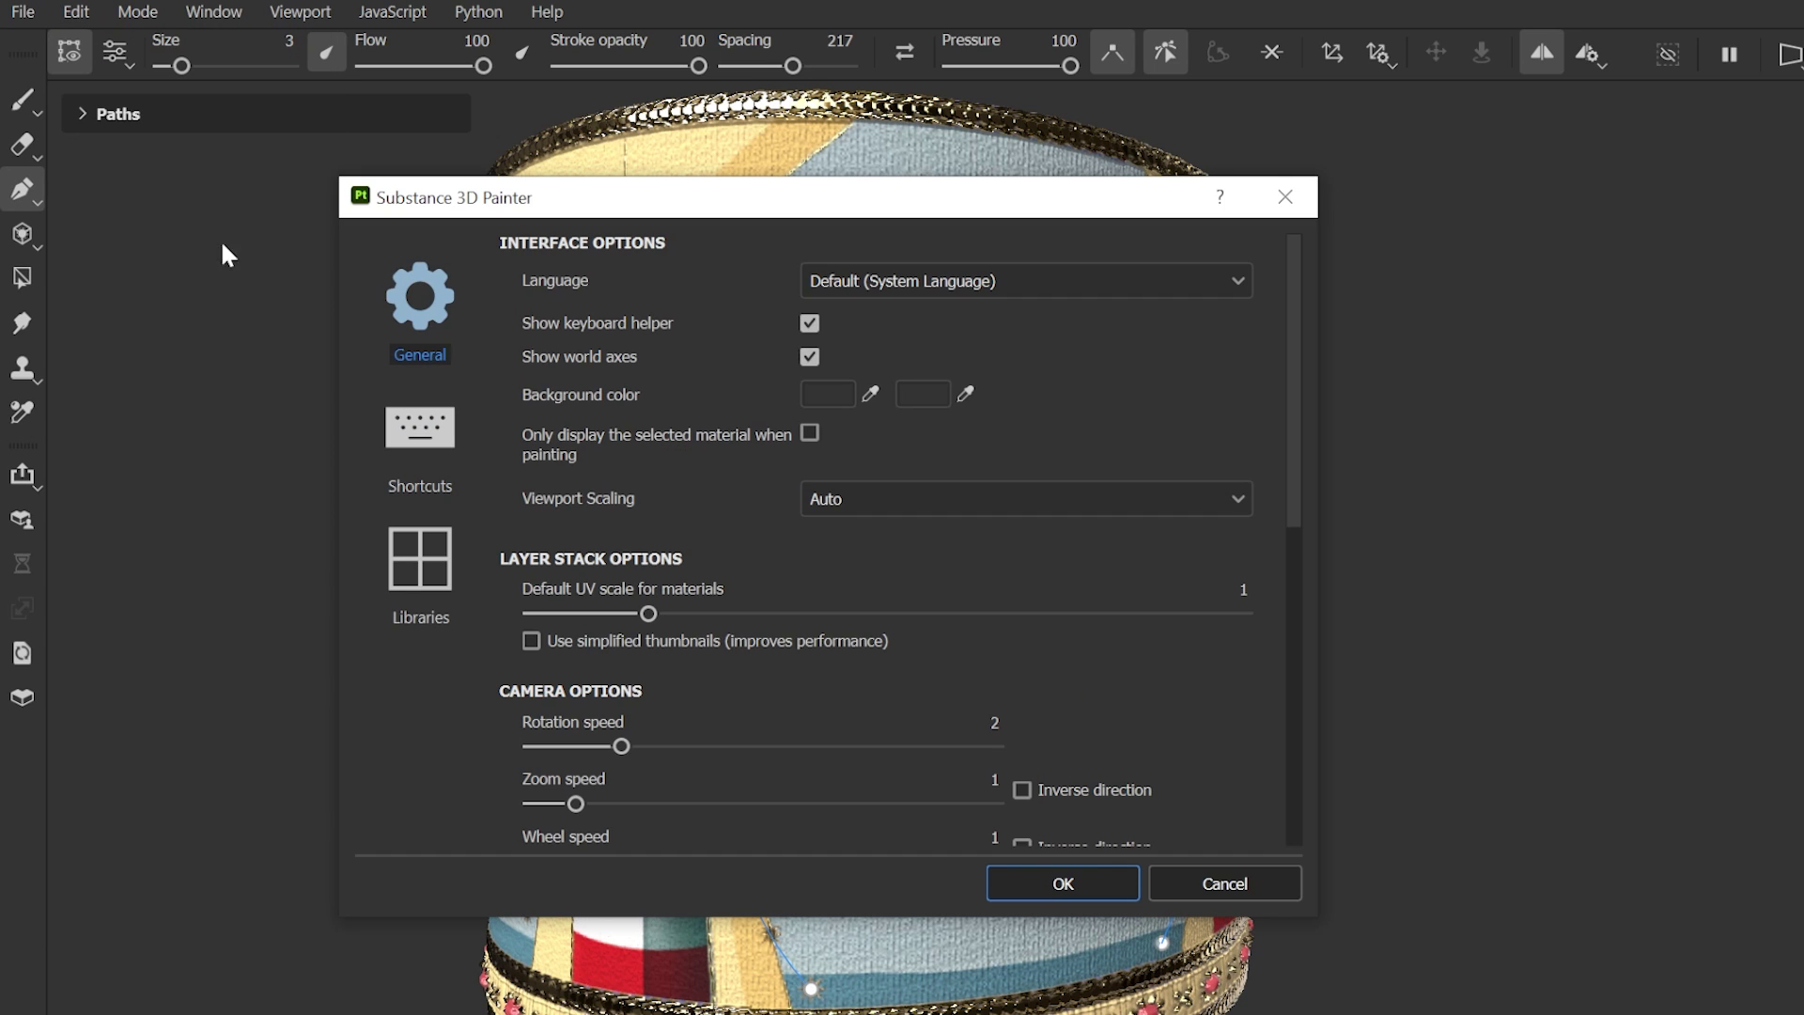
{"action": "left_click", "coordinate": [432, 439]}
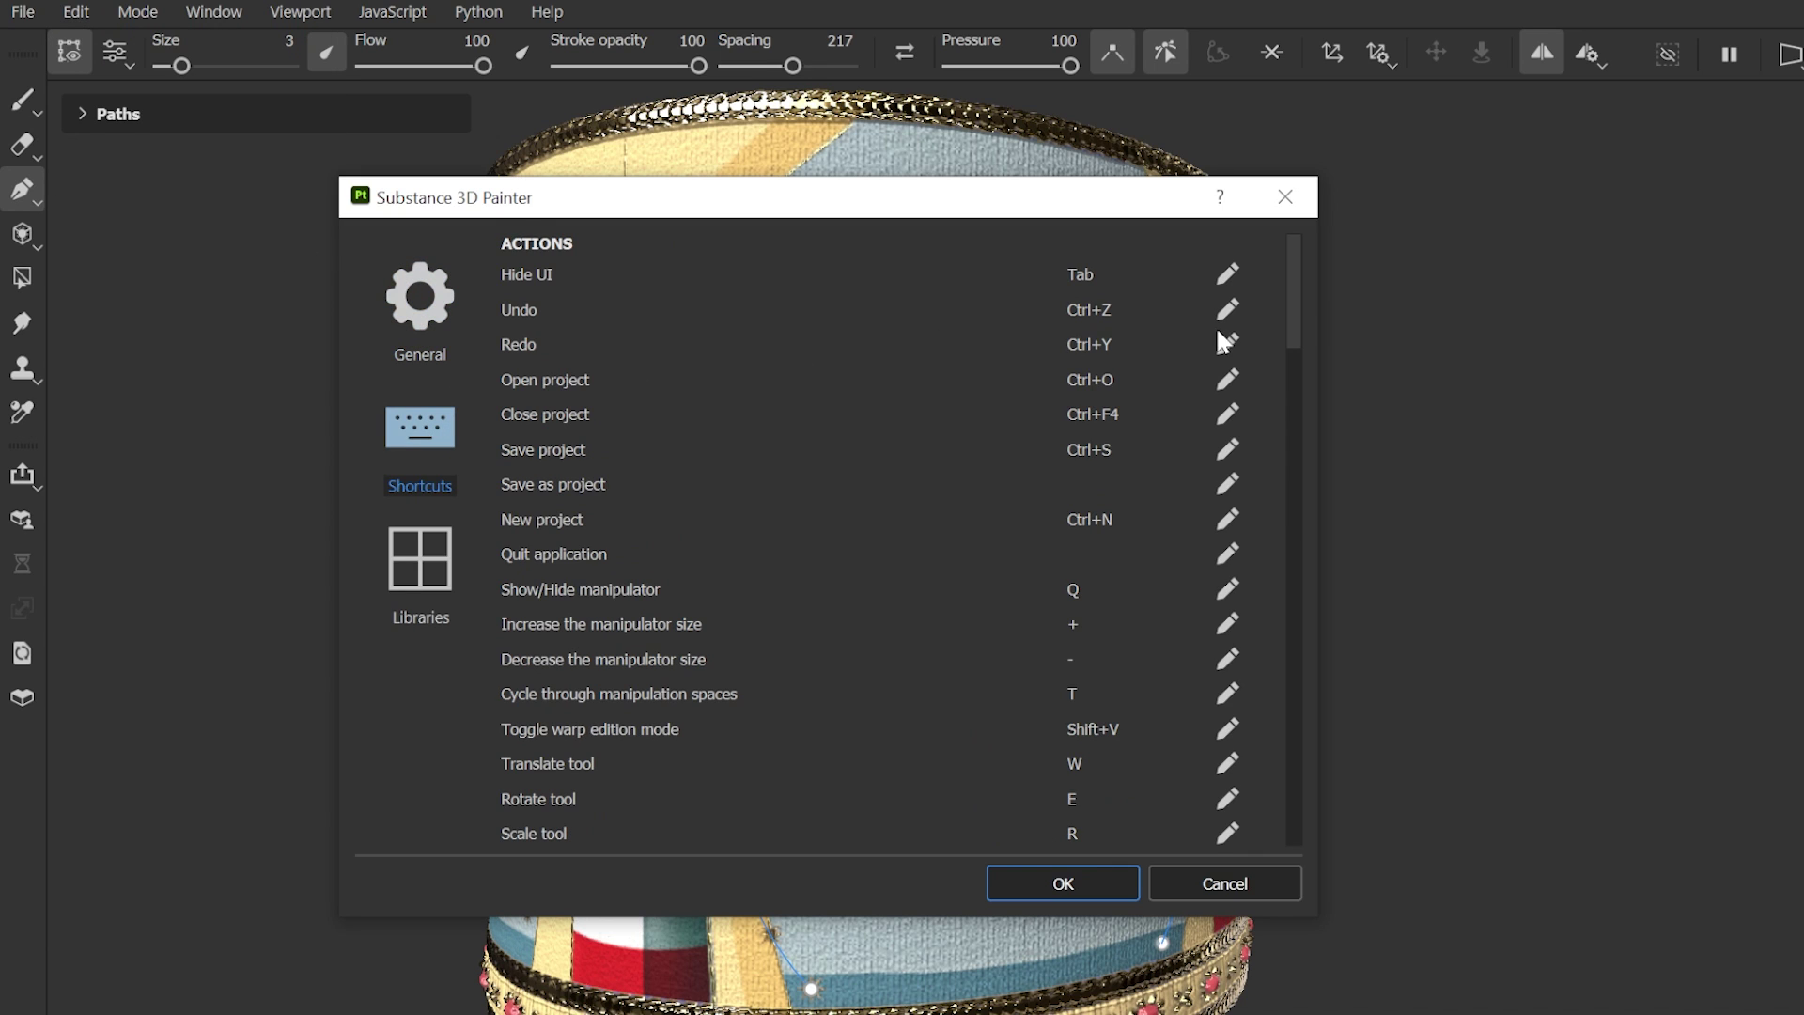
{"action": "left_click_drag", "start_coordinate": [1301, 323], "coordinate": [1293, 404]}
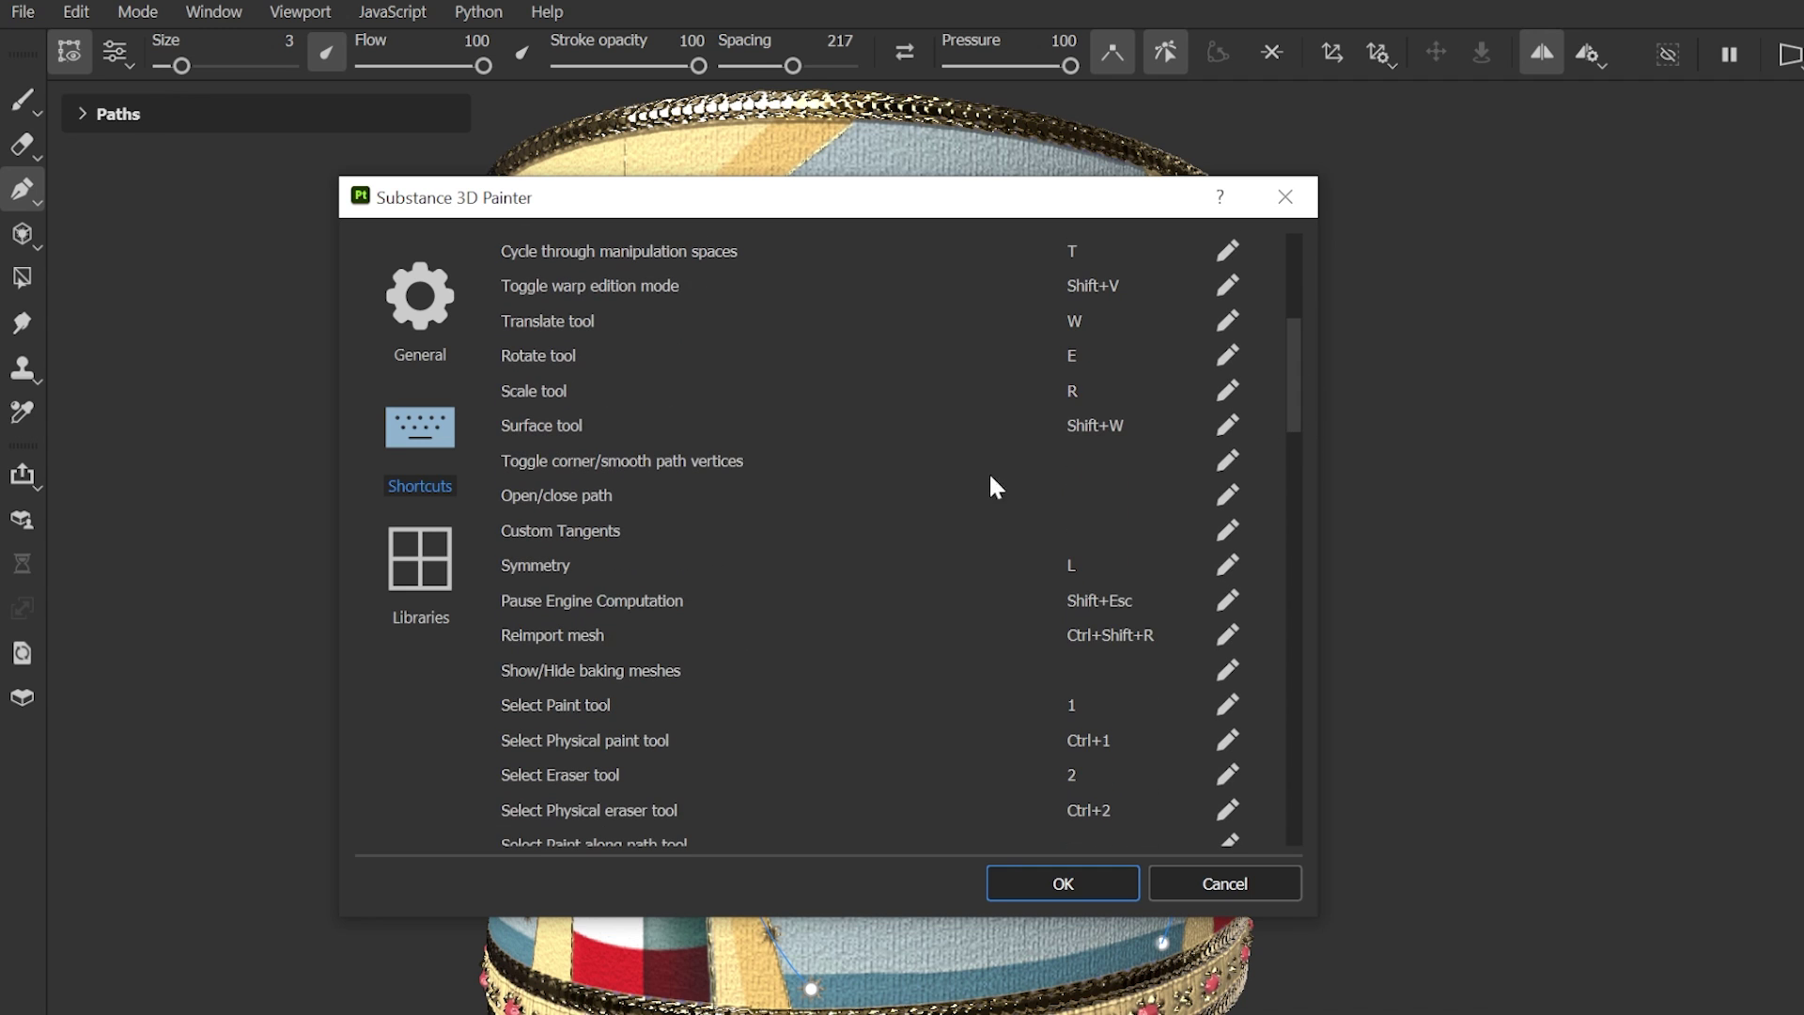